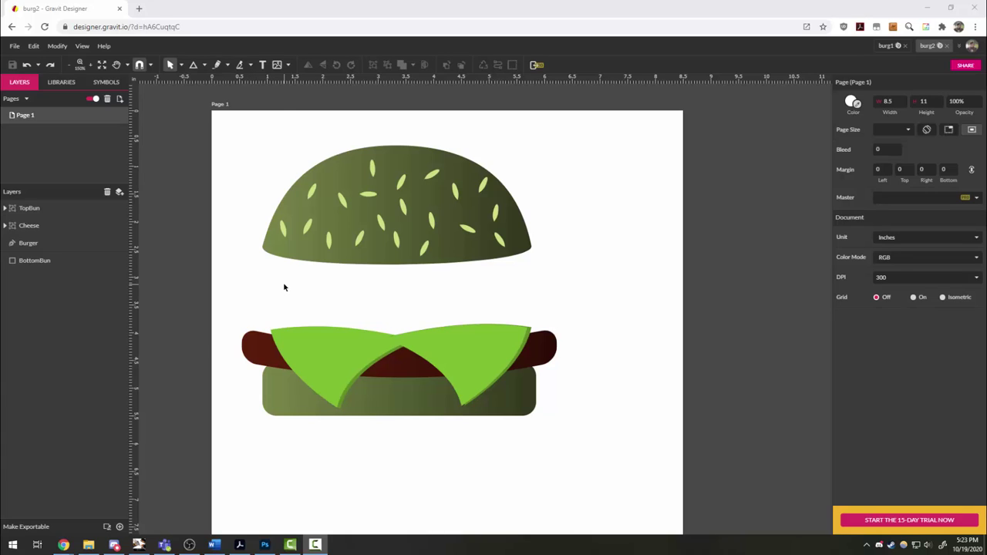
Scroll down to show the empty page area beneath the burger fillings
{"action": "scroll", "coordinate": [283, 288], "scroll_direction": "down", "scroll_amount": 2}
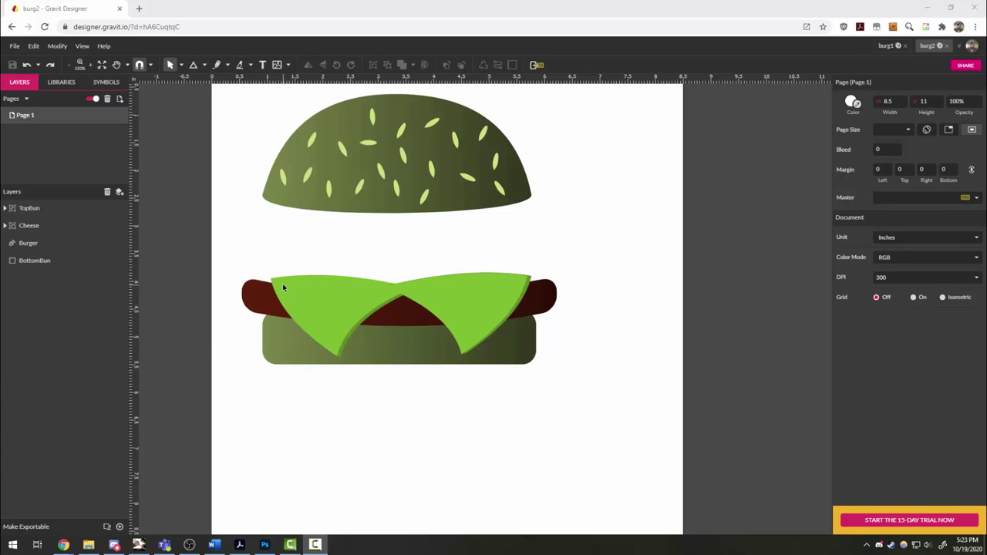
{"action": "scroll", "coordinate": [283, 288], "scroll_direction": "down", "scroll_amount": 4}
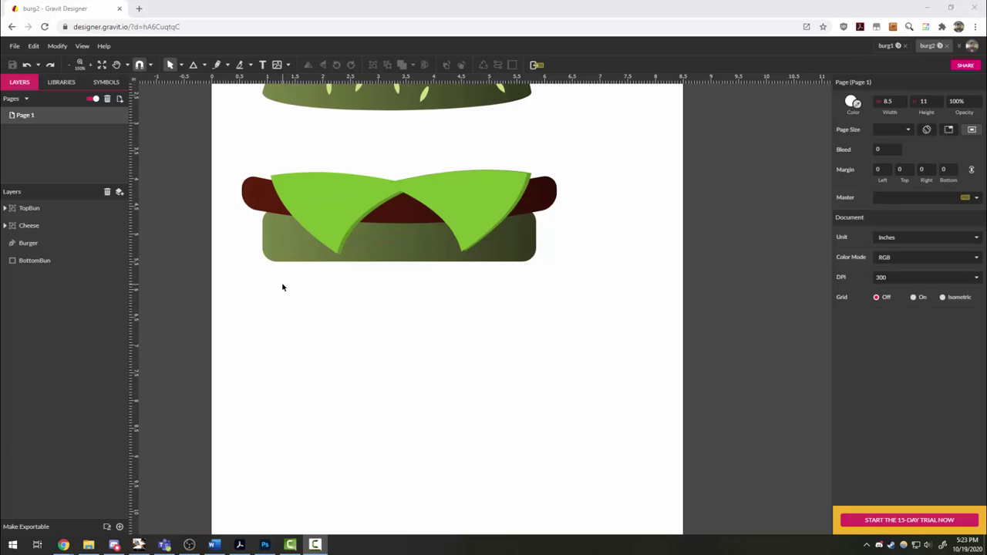
{"action": "scroll", "coordinate": [283, 287], "scroll_direction": "down", "scroll_amount": 2}
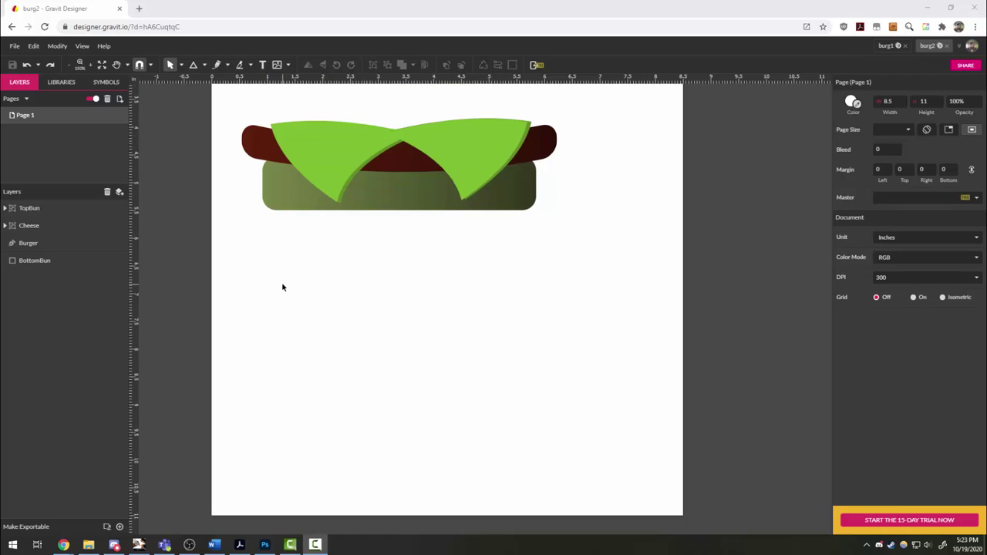
Draw a small light grey circle below the burger fillings with the Ellipse tool
{"action": "left_click", "coordinate": [204, 65]}
{"action": "left_click", "coordinate": [231, 108]}
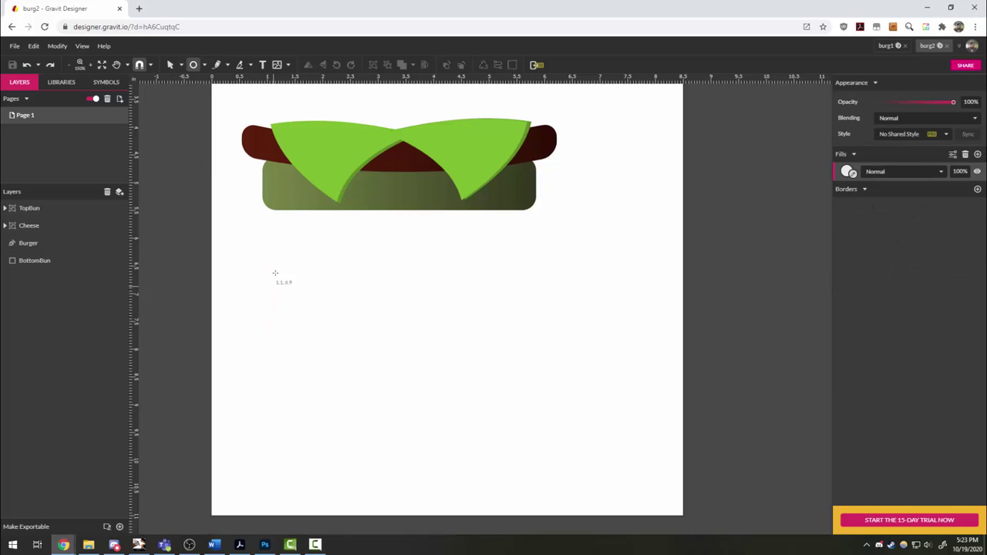
{"action": "left_click_drag", "start_coordinate": [262, 253], "coordinate": [323, 329]}
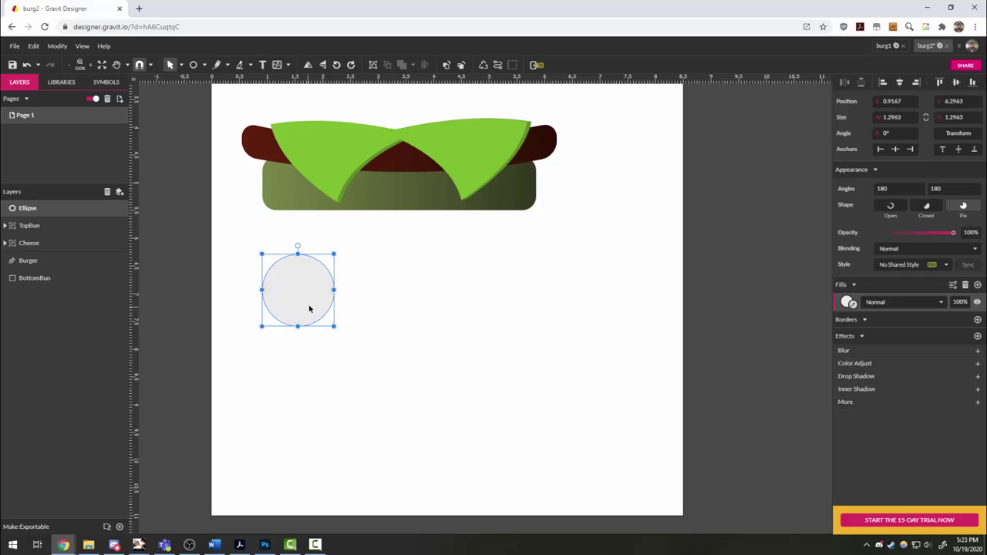
Duplicate the circle twice, enlarging each copy, the largest to about 4.16
{"action": "left_click_drag", "start_coordinate": [309, 306], "coordinate": [402, 377]}
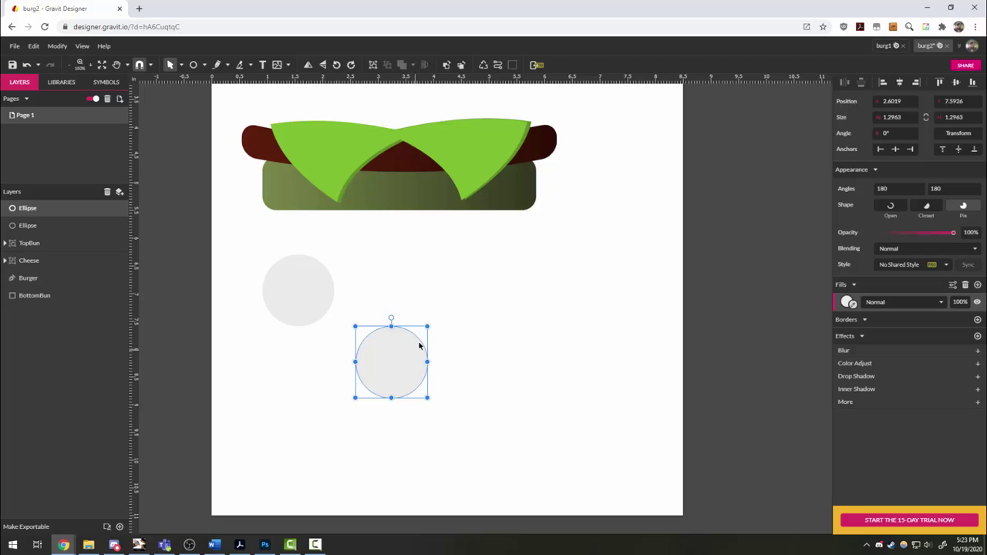
{"action": "left_click_drag", "start_coordinate": [425, 326], "coordinate": [532, 245]}
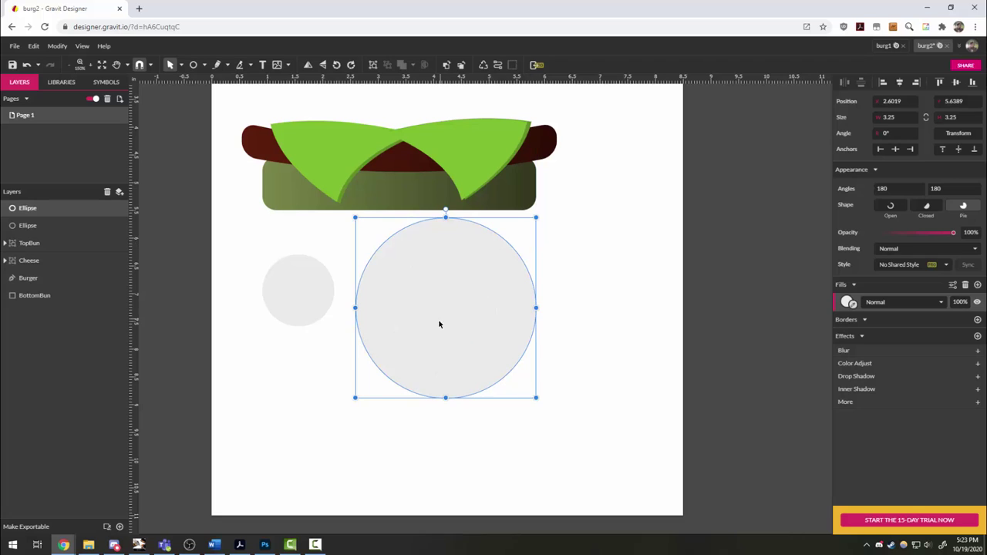
{"action": "left_click_drag", "start_coordinate": [438, 323], "coordinate": [524, 423]}
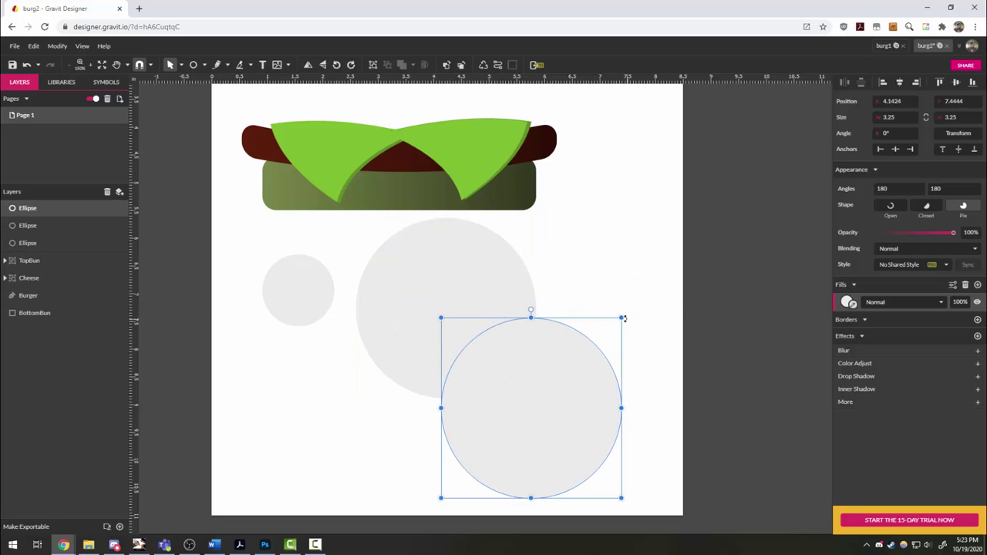
{"action": "left_click_drag", "start_coordinate": [655, 307], "coordinate": [672, 283]}
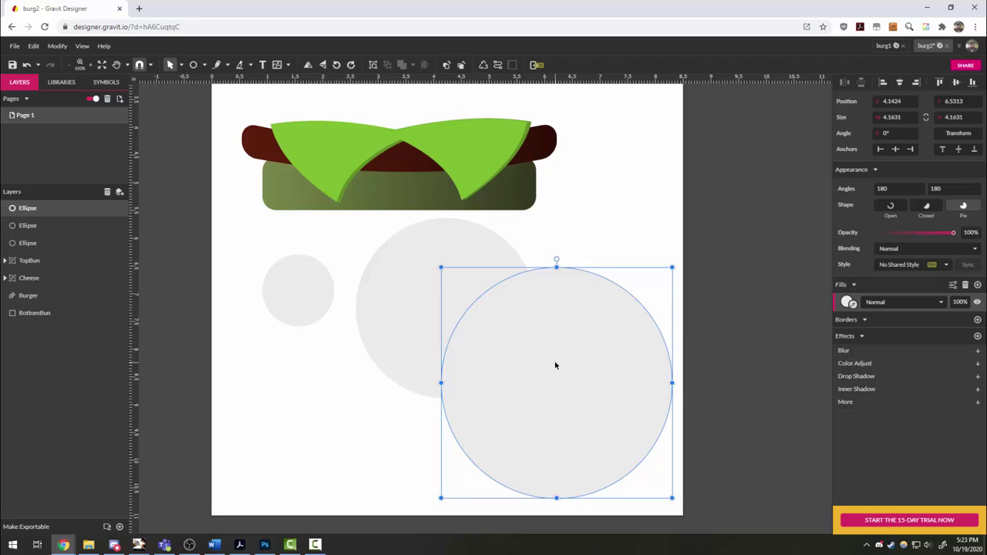
Arrange the three circles in a row, smallest at left and largest at right
{"action": "left_click_drag", "start_coordinate": [555, 363], "coordinate": [567, 361]}
{"action": "left_click_drag", "start_coordinate": [394, 313], "coordinate": [267, 280]}
{"action": "left_click_drag", "start_coordinate": [351, 286], "coordinate": [317, 297]}
{"action": "left_click", "coordinate": [549, 315]}
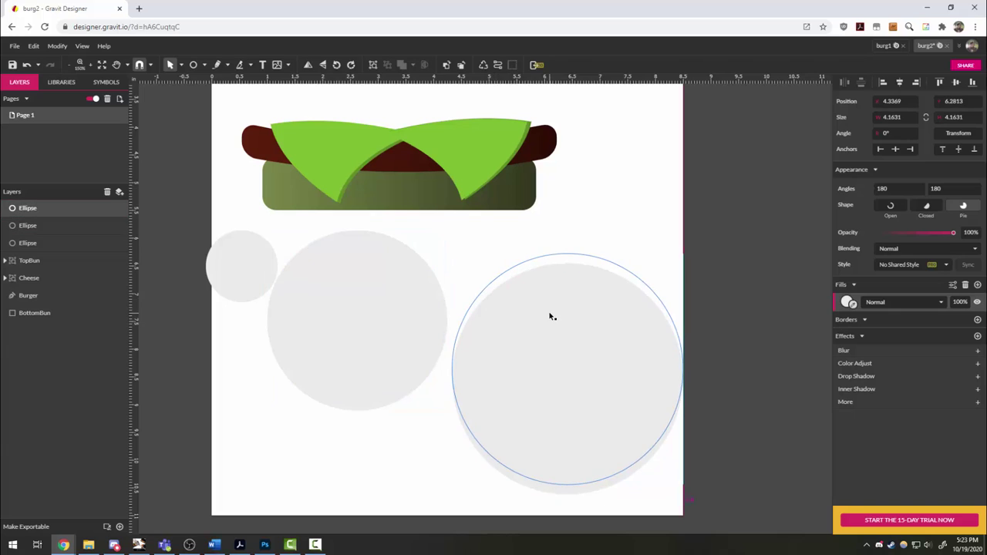
{"action": "left_click_drag", "start_coordinate": [381, 316], "coordinate": [384, 316]}
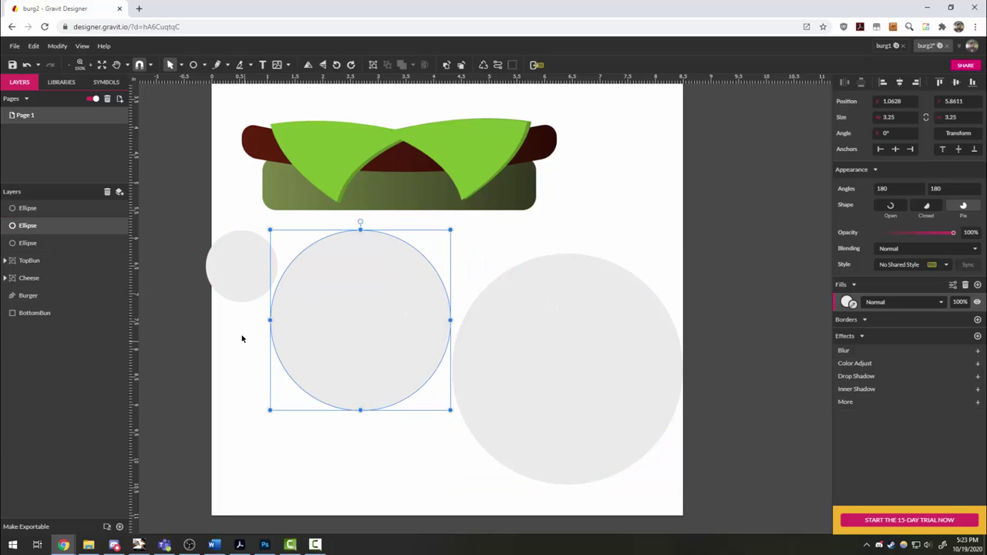
{"action": "left_click", "coordinate": [230, 289]}
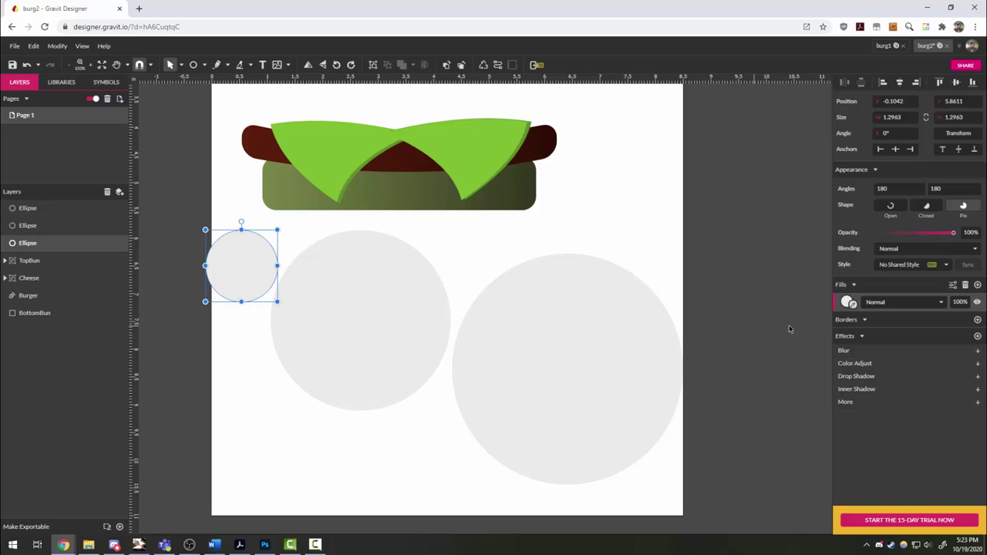
Give the small circle a radial gradient with a dark green rim and medium green centre
{"action": "left_click", "coordinate": [848, 302]}
{"action": "left_click", "coordinate": [866, 320]}
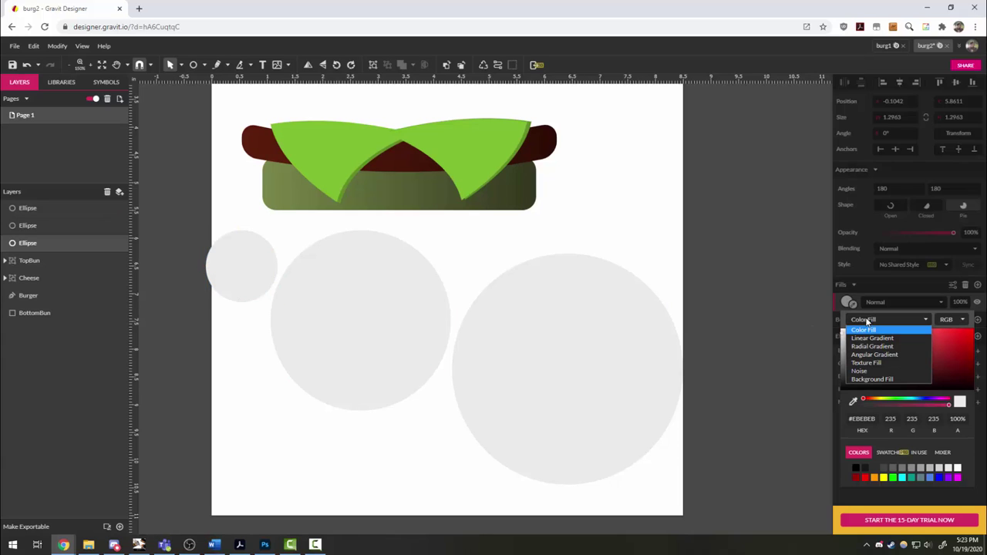
{"action": "left_click", "coordinate": [863, 347]}
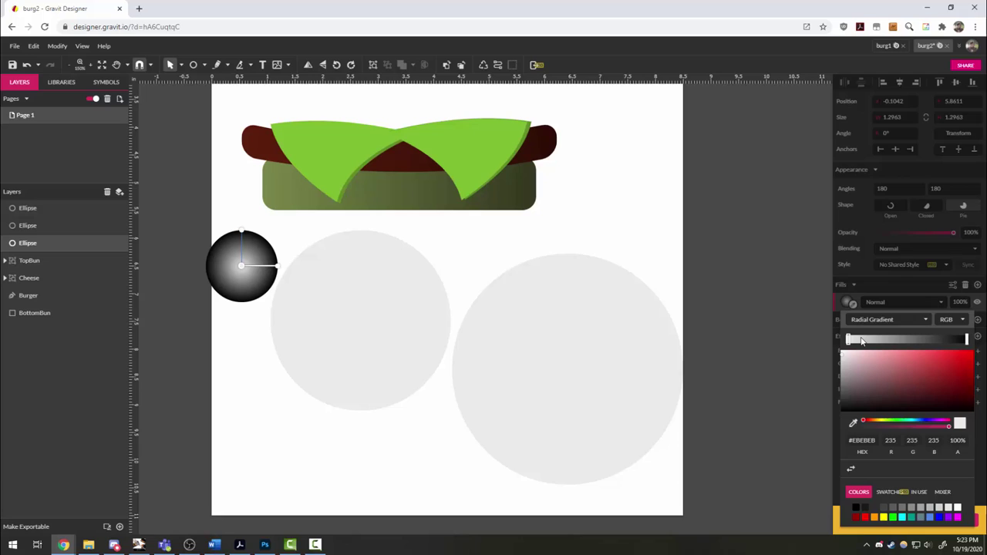
{"action": "left_click", "coordinate": [967, 342]}
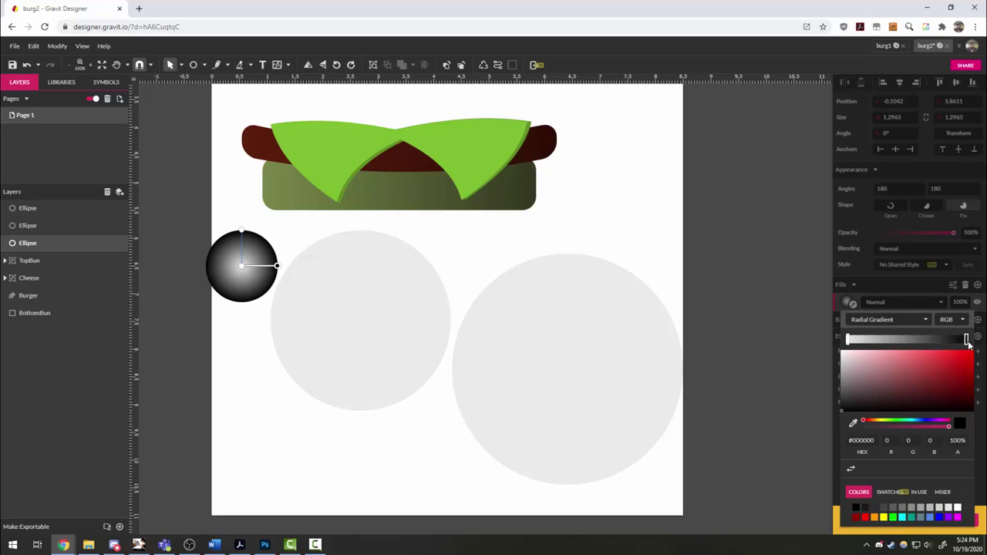
{"action": "left_click_drag", "start_coordinate": [883, 423], "coordinate": [897, 423]}
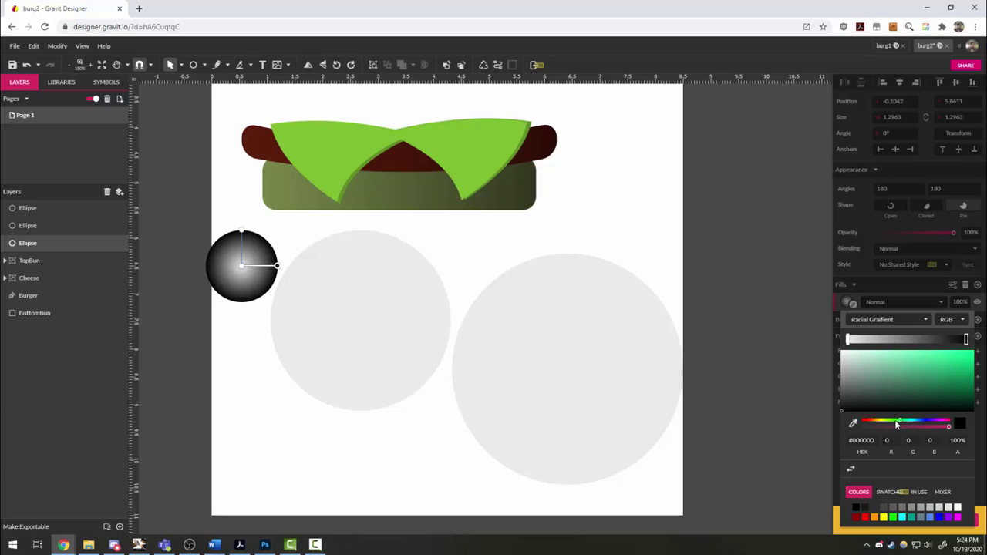
{"action": "left_click", "coordinate": [972, 404]}
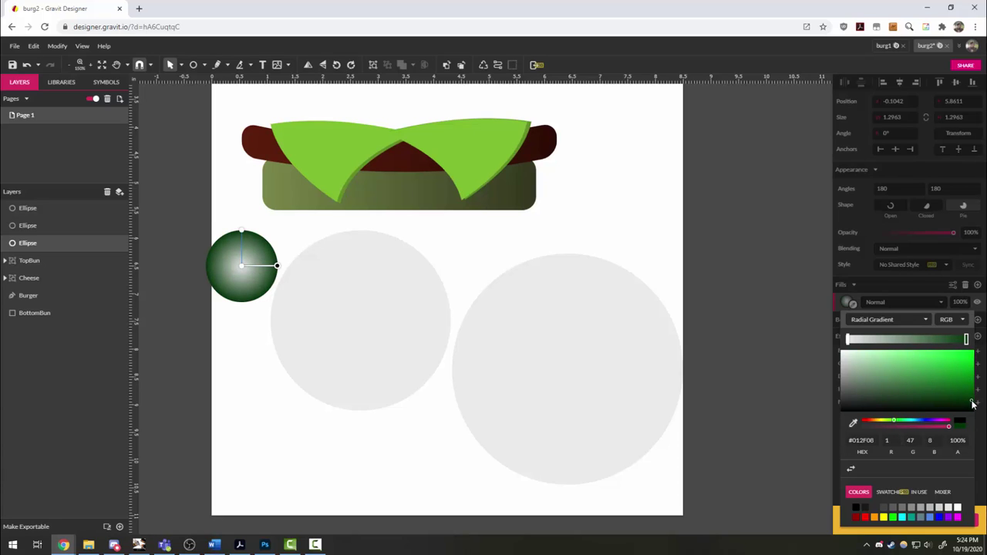
{"action": "left_click", "coordinate": [849, 340]}
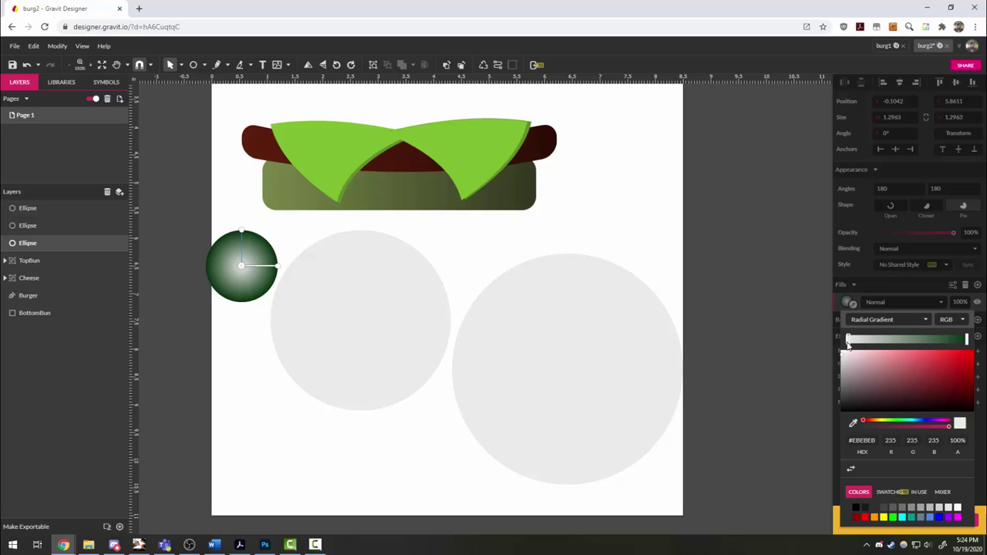
{"action": "left_click", "coordinate": [892, 421]}
{"action": "left_click_drag", "start_coordinate": [962, 396], "coordinate": [961, 386]}
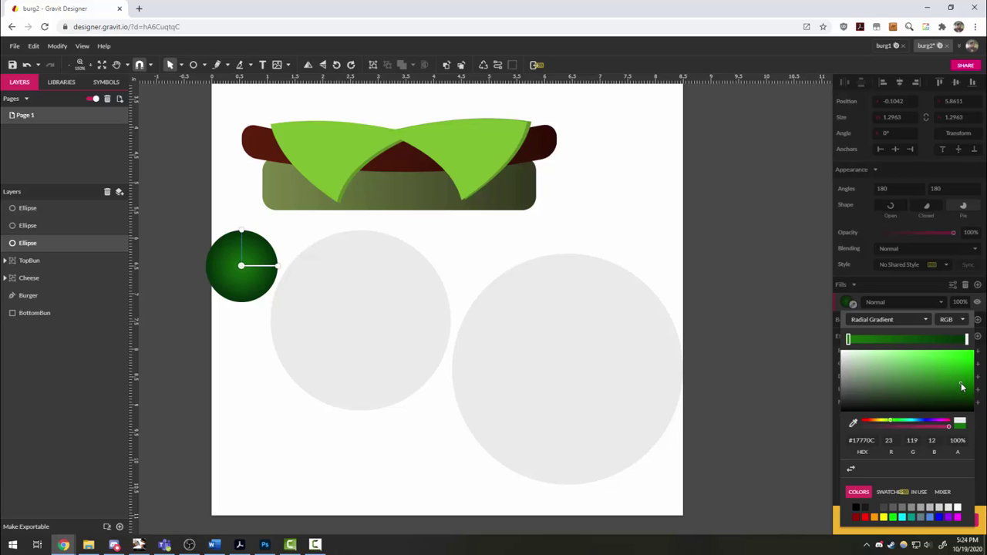
Add a dark green middle stop sampled from the circle near the rim and adjust the radius
{"action": "left_click", "coordinate": [250, 343]}
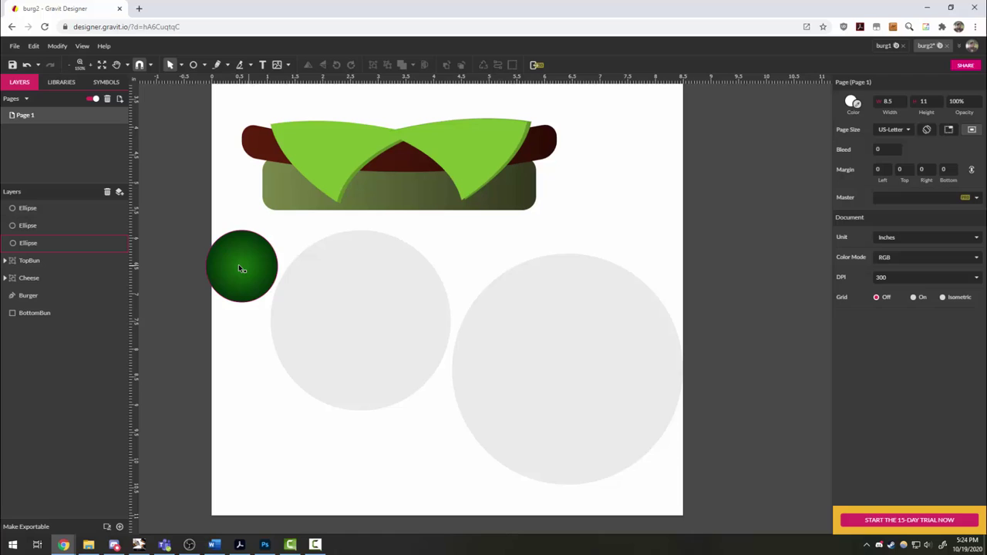
{"action": "left_click", "coordinate": [273, 268]}
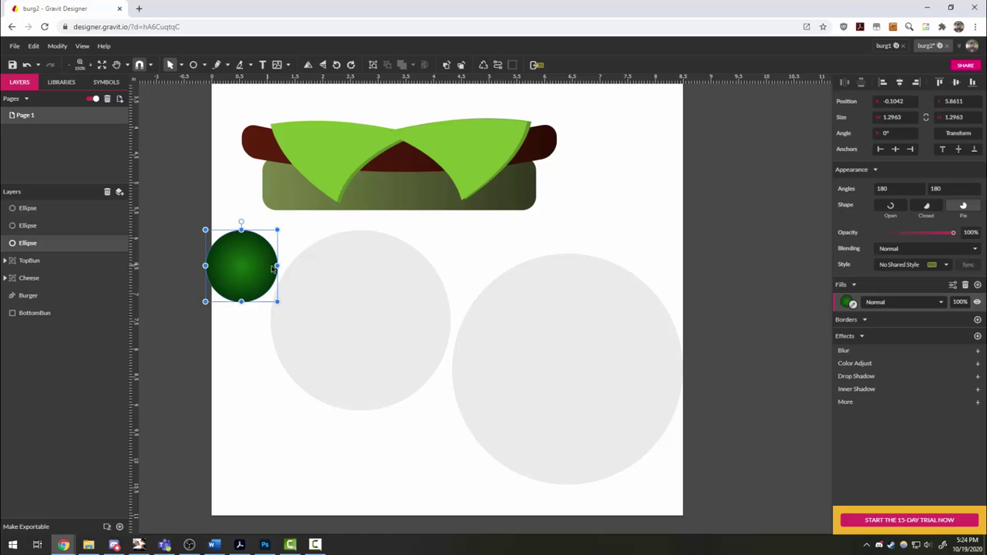
{"action": "left_click", "coordinate": [848, 303]}
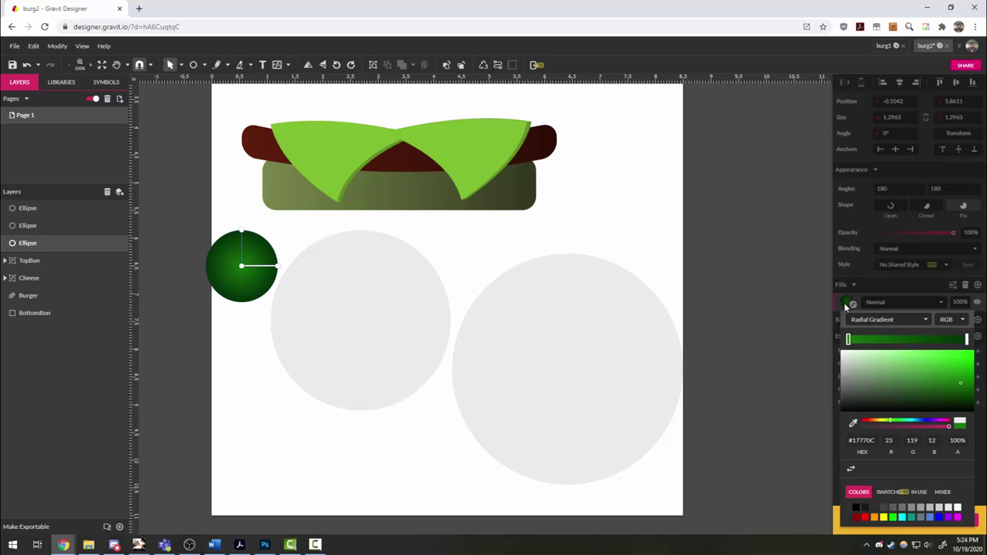
{"action": "left_click", "coordinate": [903, 340]}
{"action": "left_click_drag", "start_coordinate": [905, 344], "coordinate": [955, 339]}
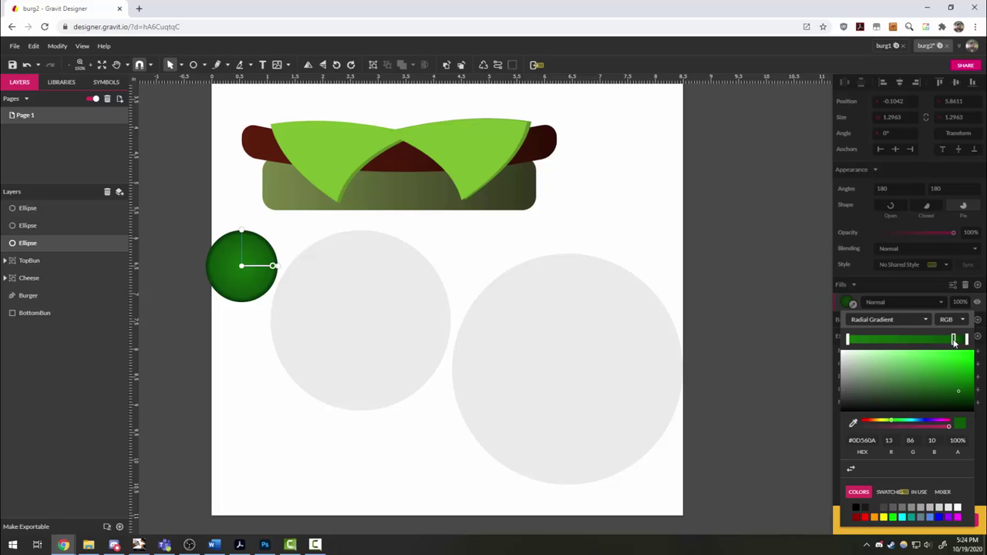
{"action": "left_click", "coordinate": [853, 424]}
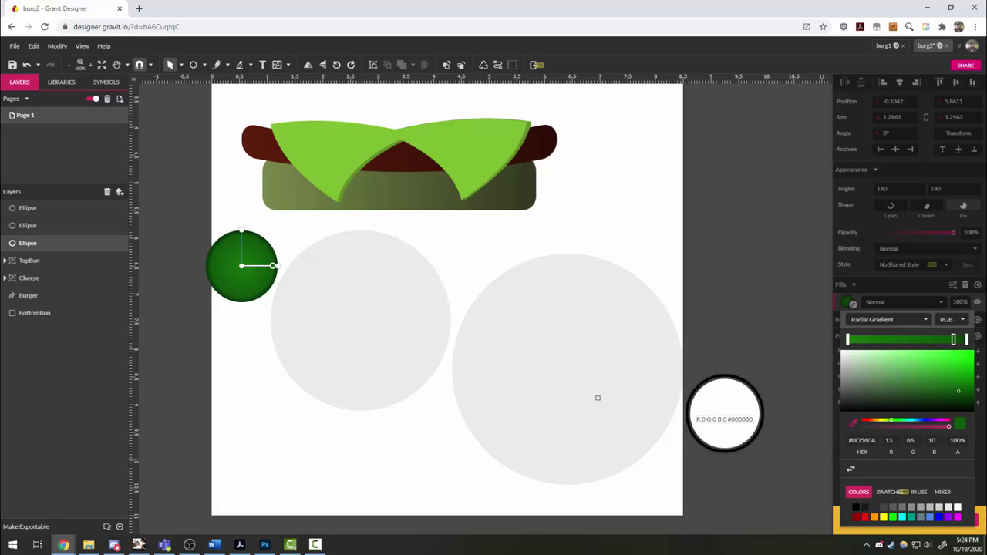
{"action": "left_click", "coordinate": [250, 301]}
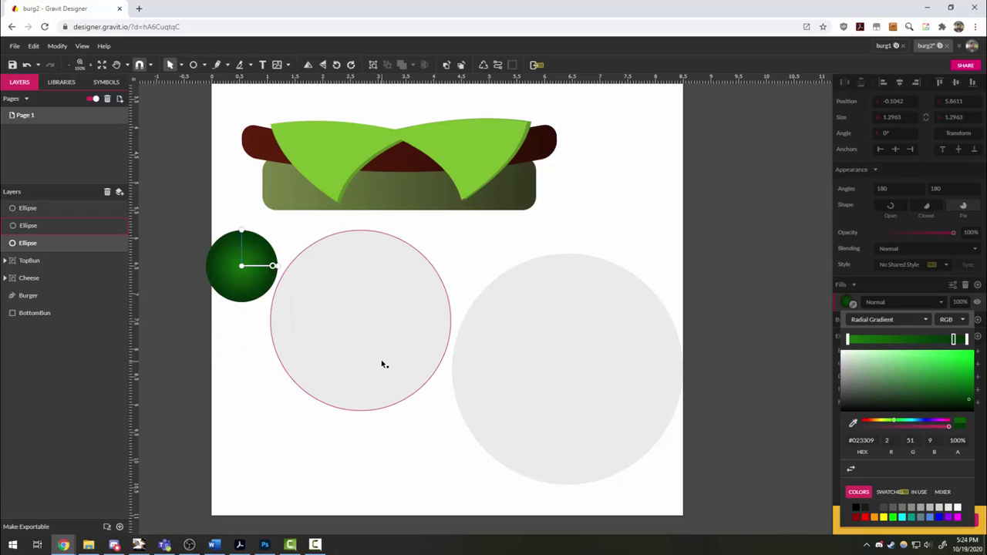
{"action": "mouse_move", "coordinate": [273, 265]}
{"action": "left_mouse_down"}
{"action": "mouse_move", "coordinate": [263, 265]}
{"action": "mouse_move", "coordinate": [270, 265]}
{"action": "left_mouse_up"}
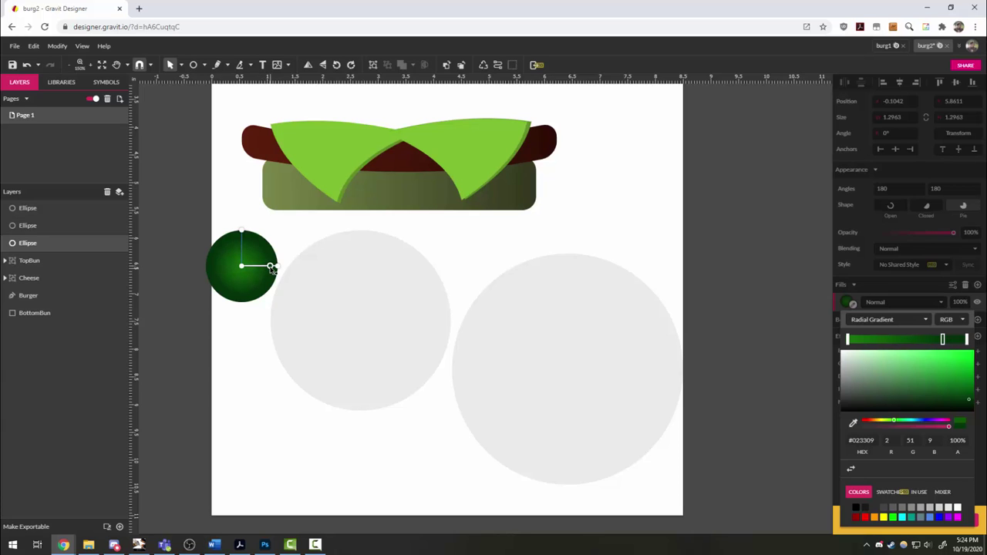
{"action": "scroll", "coordinate": [268, 284], "scroll_direction": "up", "scroll_amount": 5}
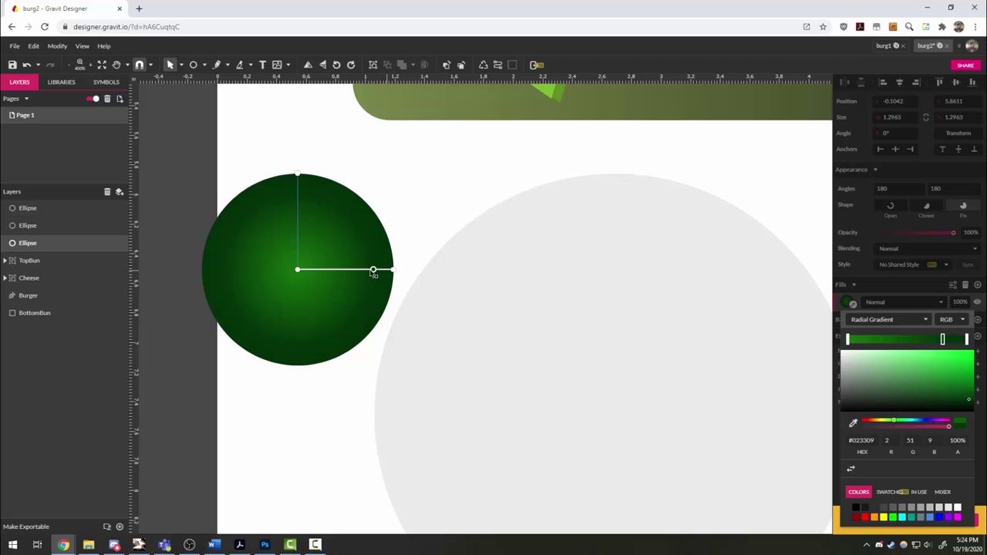
{"action": "left_click", "coordinate": [440, 211]}
{"action": "scroll", "coordinate": [227, 271], "scroll_direction": "down", "scroll_amount": 5}
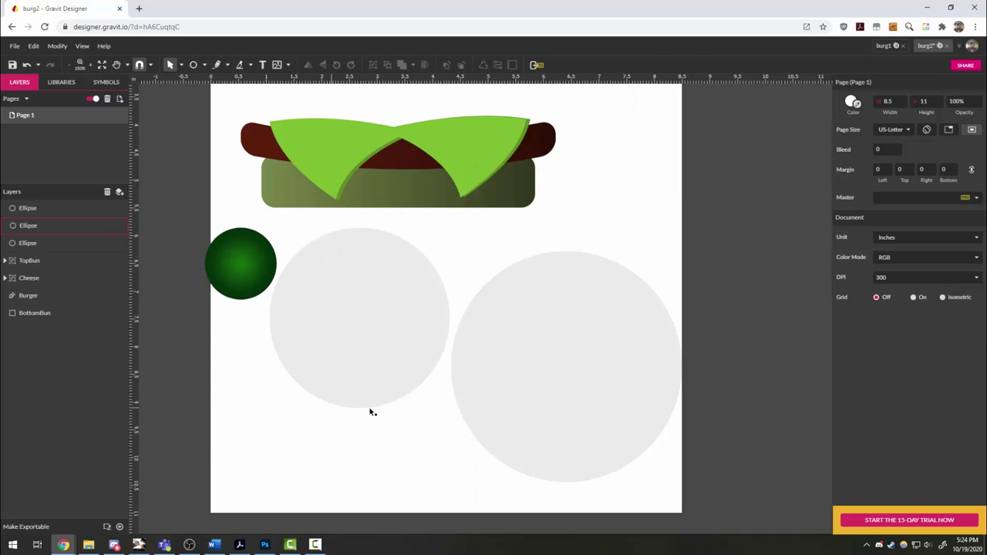
Fill the middle grey circle with dark red
{"action": "left_click_drag", "start_coordinate": [411, 425], "coordinate": [374, 441]}
{"action": "left_click", "coordinate": [328, 311]}
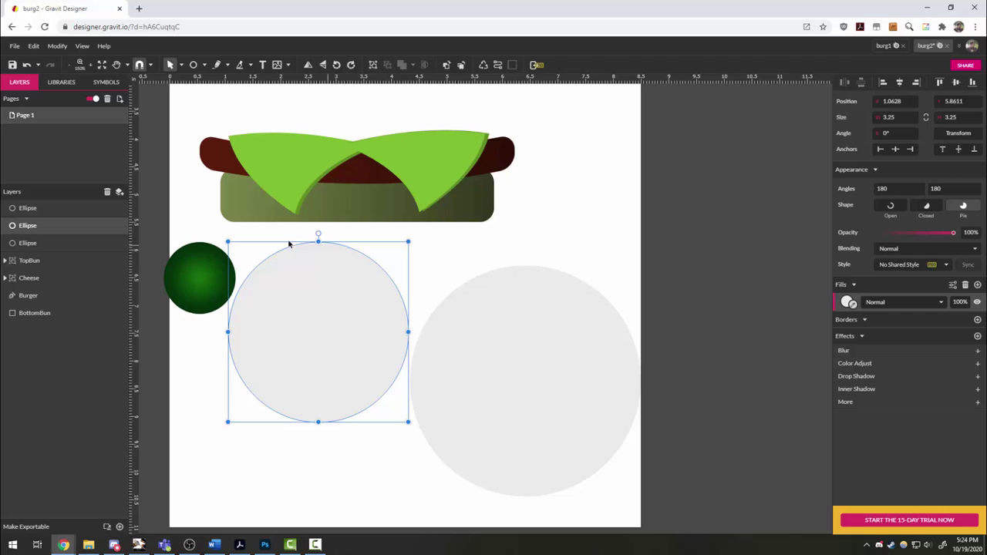
{"action": "left_click", "coordinate": [847, 302]}
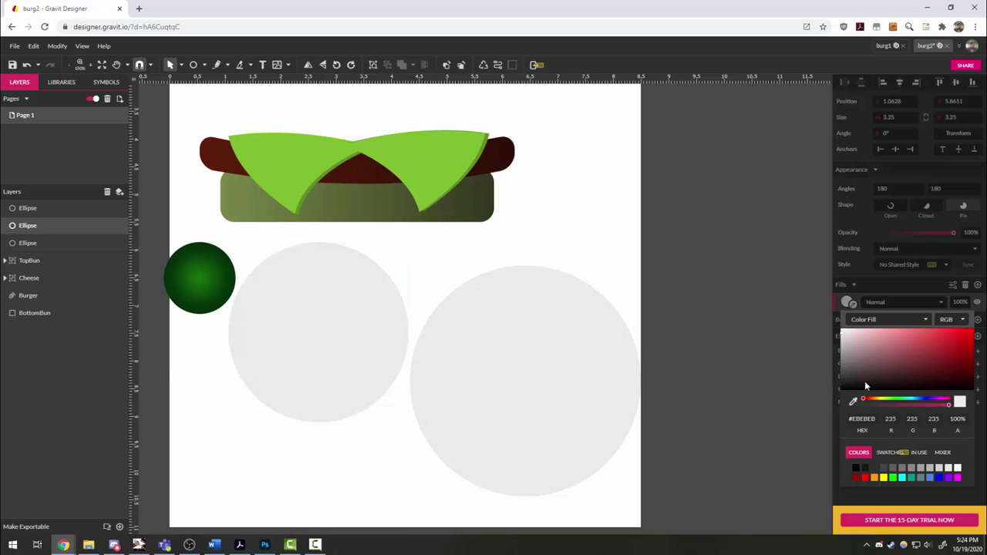
{"action": "left_click_drag", "start_coordinate": [962, 348], "coordinate": [970, 361]}
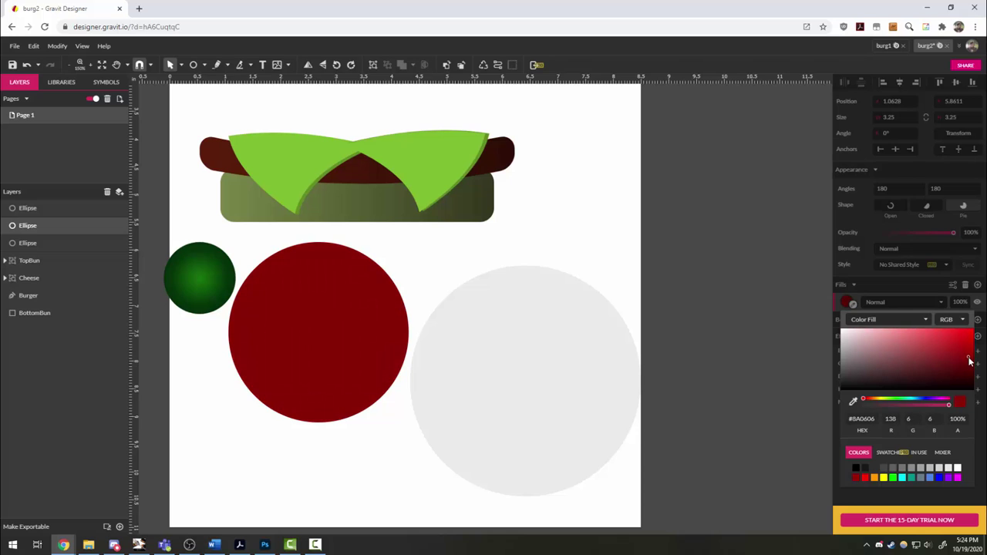
{"action": "left_click", "coordinate": [848, 302]}
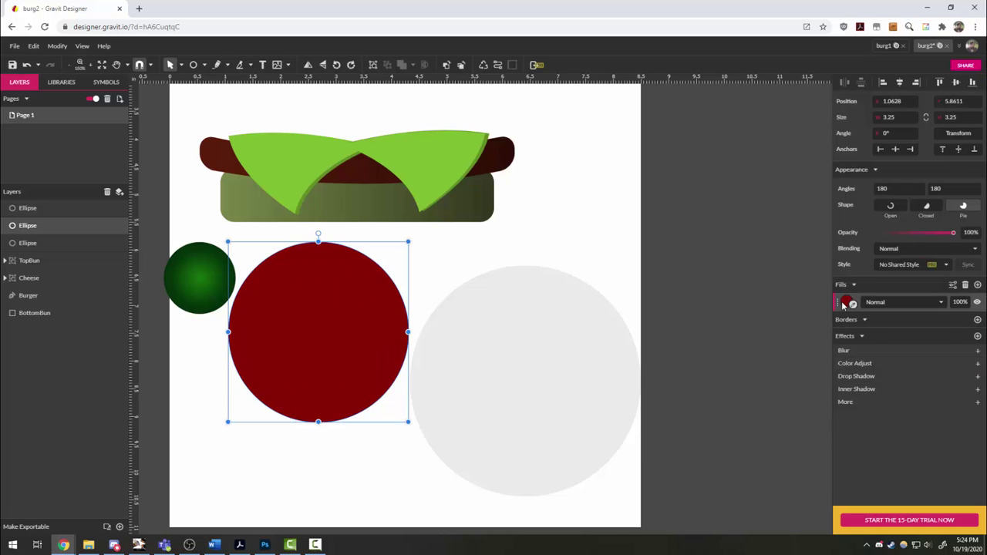
Switch the red circle's fill to a radial gradient with a red outer stop
{"action": "left_click", "coordinate": [848, 303]}
{"action": "left_click", "coordinate": [872, 321]}
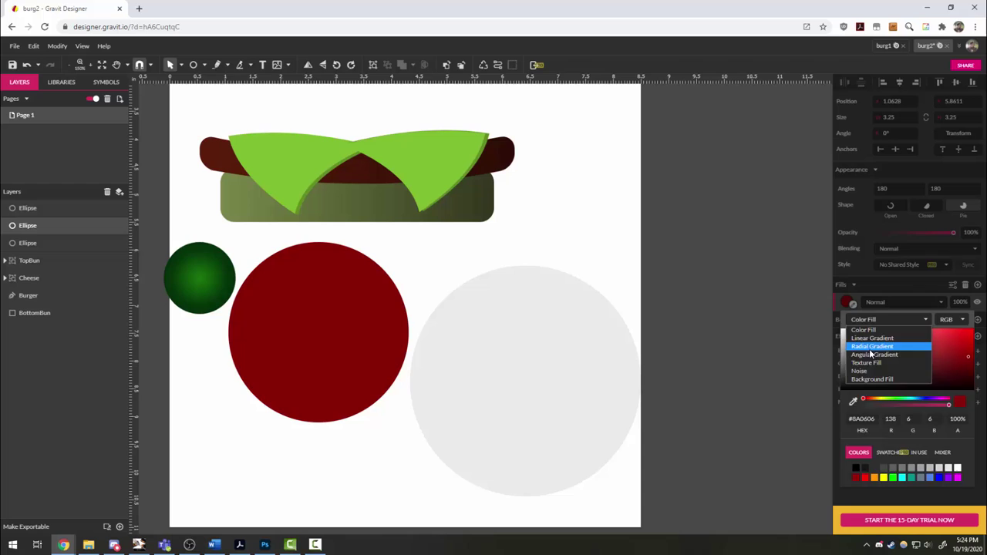
{"action": "left_click", "coordinate": [870, 349]}
{"action": "left_click", "coordinate": [967, 339]}
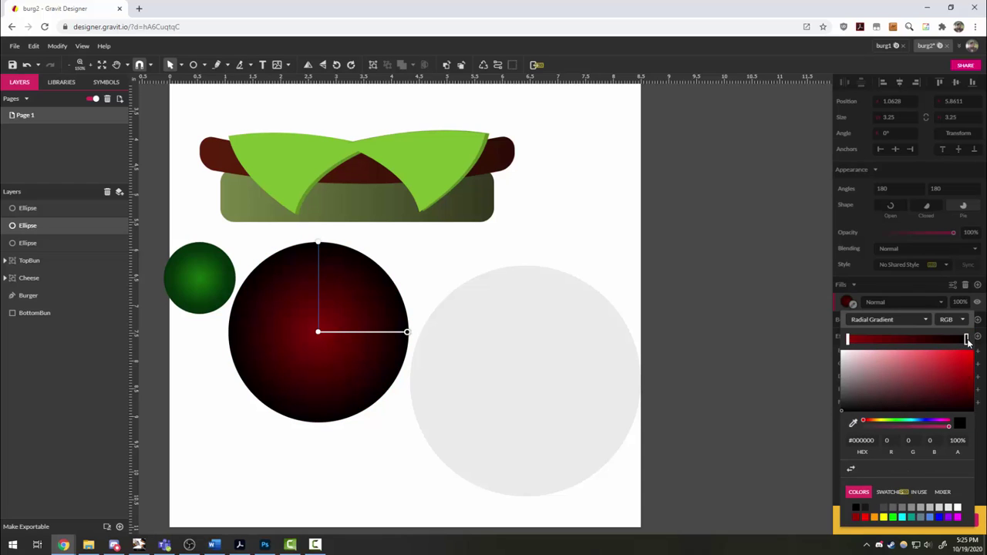
{"action": "left_click_drag", "start_coordinate": [967, 342], "coordinate": [963, 344]}
{"action": "mouse_move", "coordinate": [967, 378]}
{"action": "left_mouse_down"}
{"action": "mouse_move", "coordinate": [953, 363]}
{"action": "mouse_move", "coordinate": [938, 369]}
{"action": "left_mouse_up"}
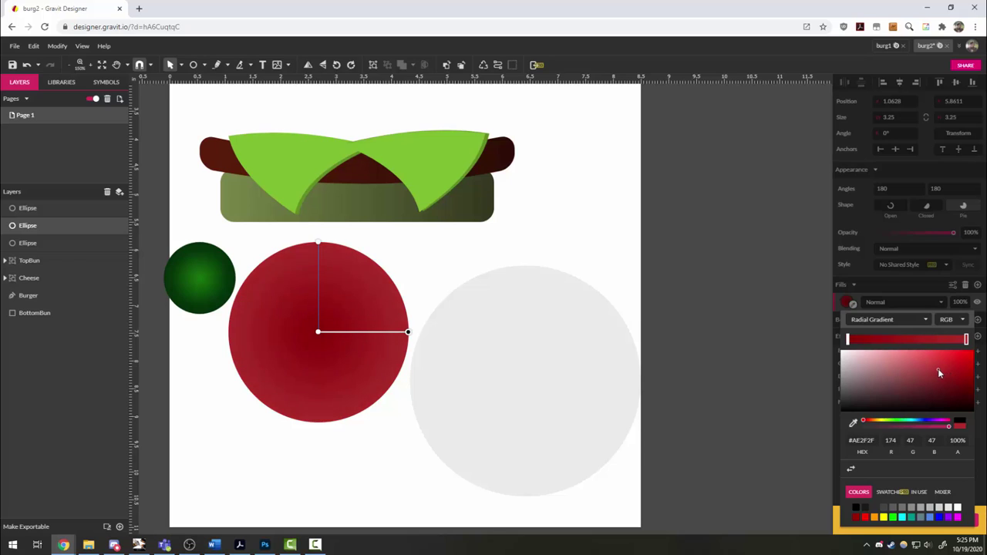
Add an orange-olive middle stop and position it between the centre and the rim
{"action": "left_click", "coordinate": [904, 340]}
{"action": "left_click_drag", "start_coordinate": [874, 426], "coordinate": [980, 368]}
{"action": "left_click_drag", "start_coordinate": [887, 423], "coordinate": [873, 423]}
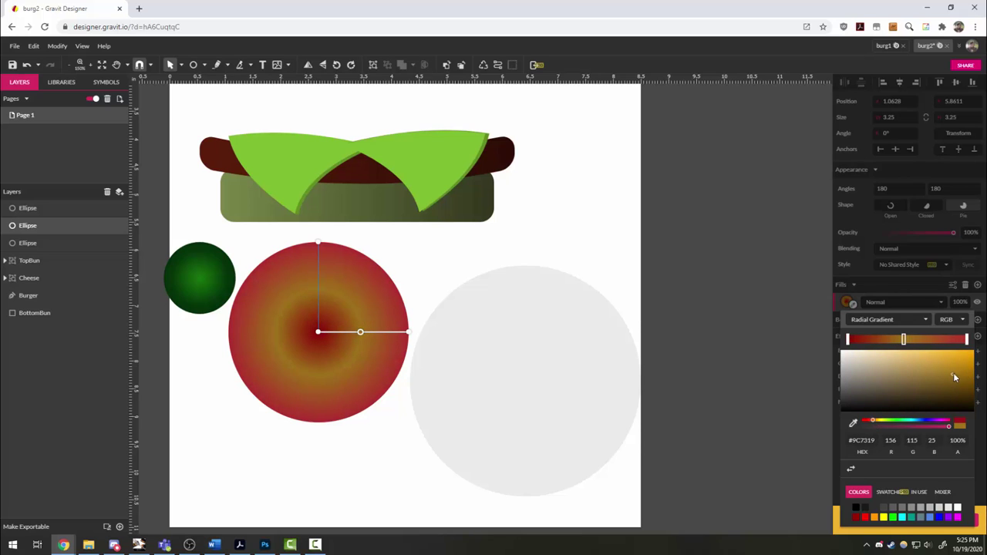
{"action": "left_click_drag", "start_coordinate": [955, 377], "coordinate": [966, 380]}
{"action": "left_click_drag", "start_coordinate": [904, 341], "coordinate": [945, 346]}
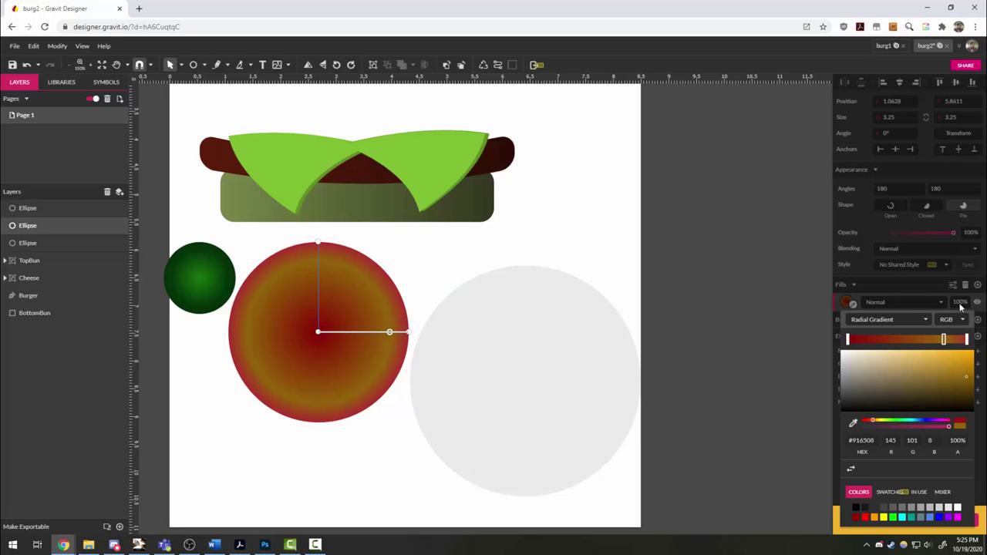
{"action": "left_click_drag", "start_coordinate": [943, 341], "coordinate": [939, 343]}
{"action": "left_click", "coordinate": [962, 341]}
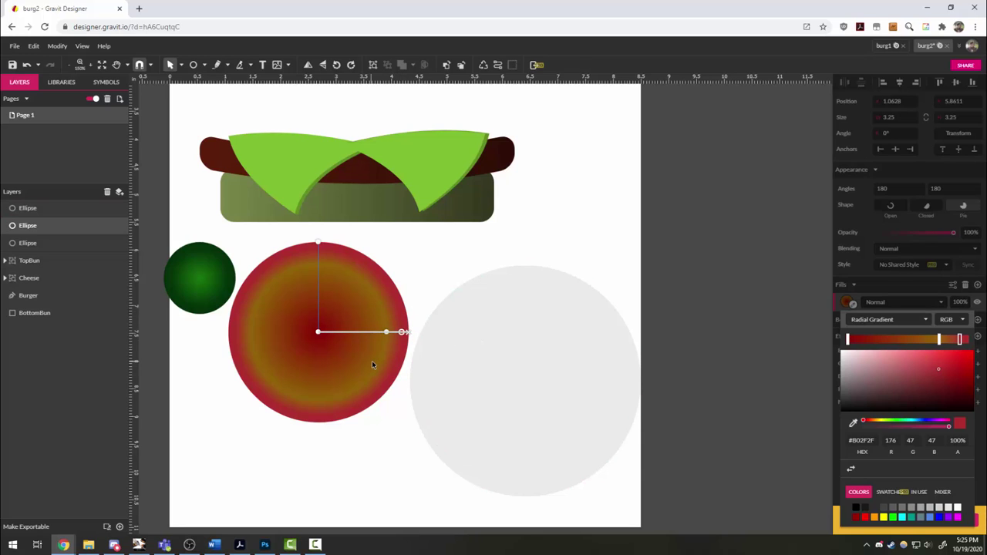
{"action": "left_click_drag", "start_coordinate": [942, 341], "coordinate": [915, 344]}
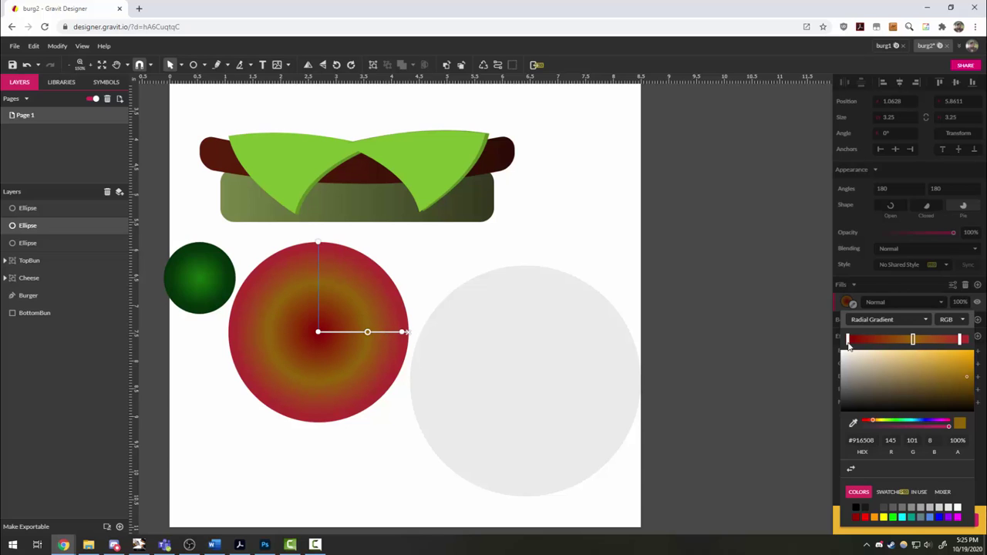
{"action": "left_click", "coordinate": [409, 270]}
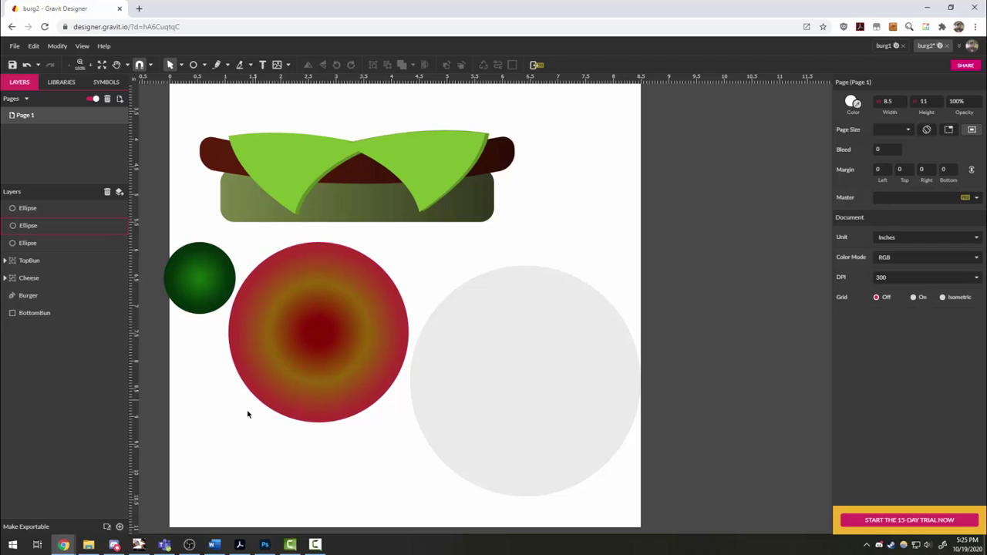
Move the centre stop to the start and brighten it to a pinkish red
{"action": "left_click", "coordinate": [337, 344]}
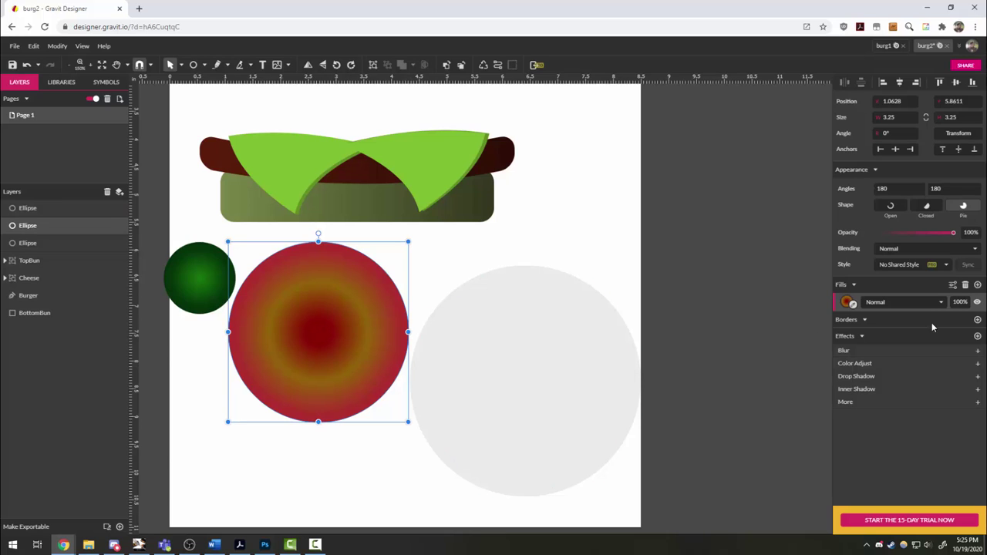
{"action": "left_click", "coordinate": [846, 303]}
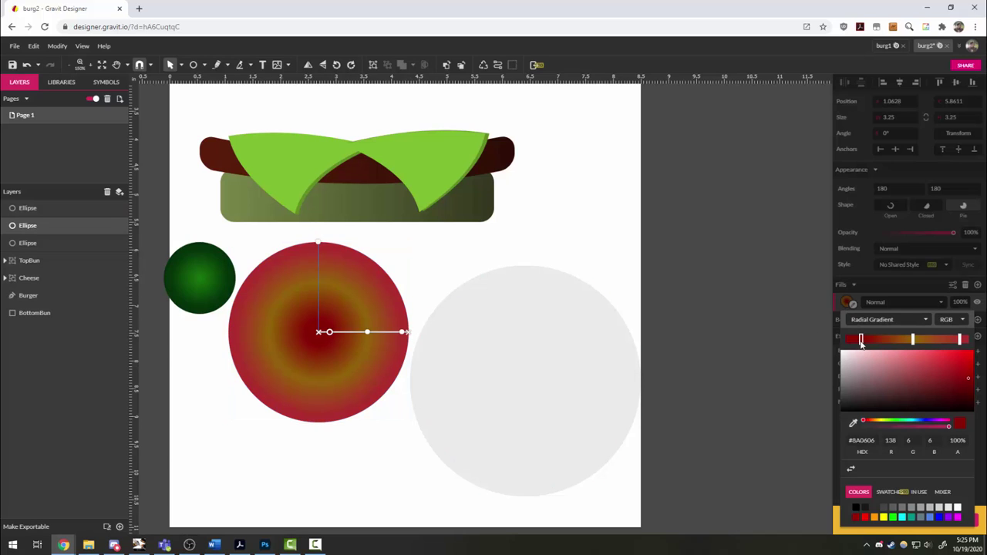
{"action": "left_click_drag", "start_coordinate": [861, 340], "coordinate": [848, 340]}
{"action": "left_click_drag", "start_coordinate": [968, 378], "coordinate": [923, 352]}
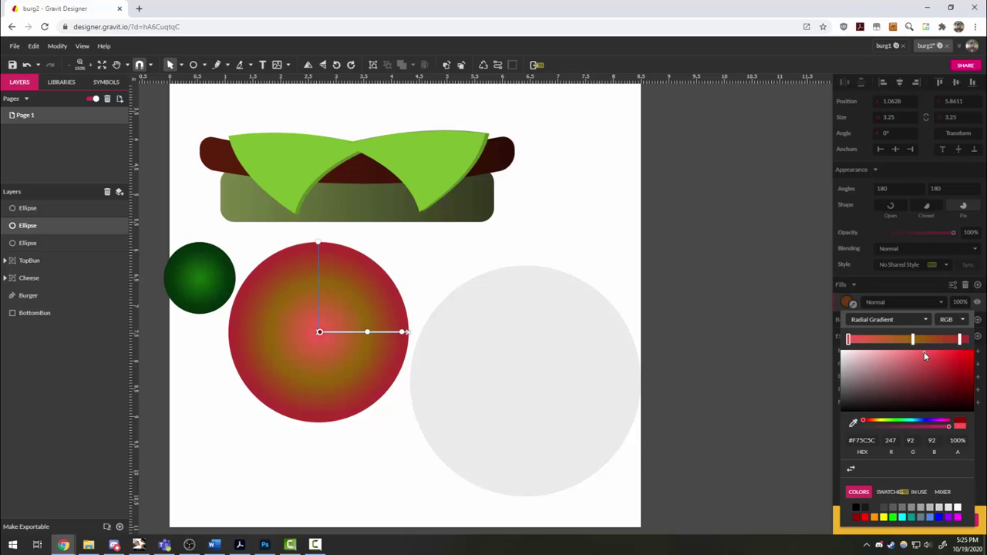
{"action": "left_click", "coordinate": [449, 283]}
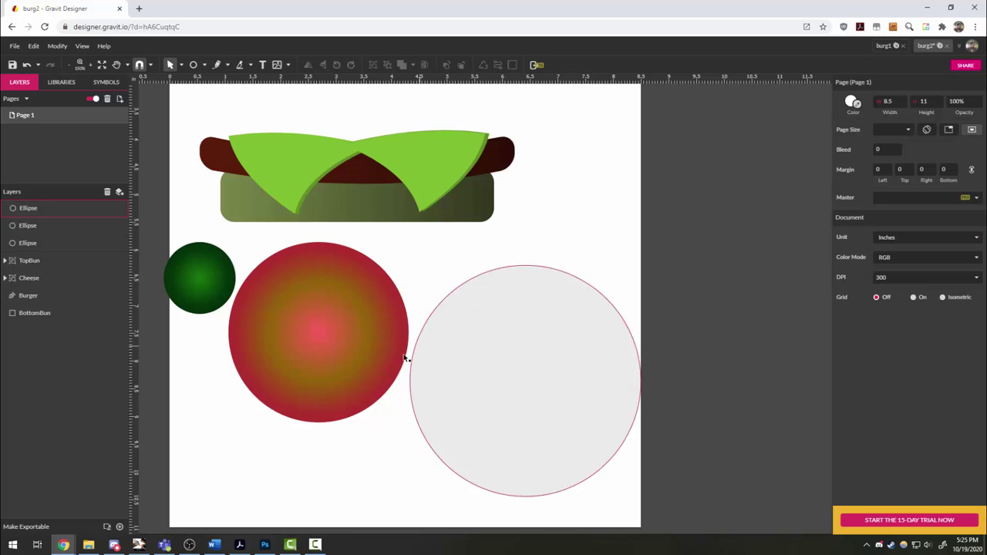
Give the large grey circle a radial gradient with a pink rim and wide white centre
{"action": "left_click", "coordinate": [552, 362]}
{"action": "left_click_drag", "start_coordinate": [584, 221], "coordinate": [506, 192]}
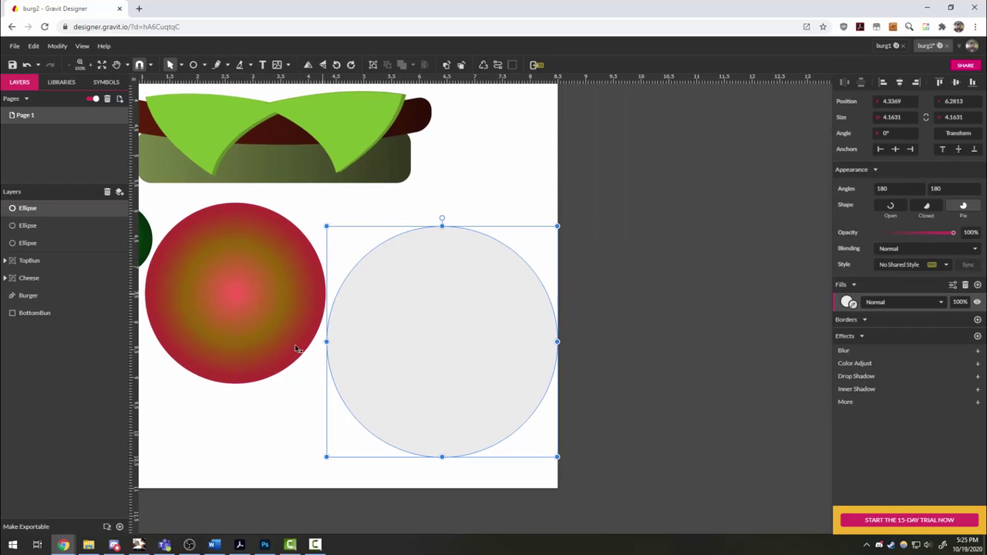
{"action": "left_click", "coordinate": [848, 302]}
{"action": "left_click", "coordinate": [865, 322]}
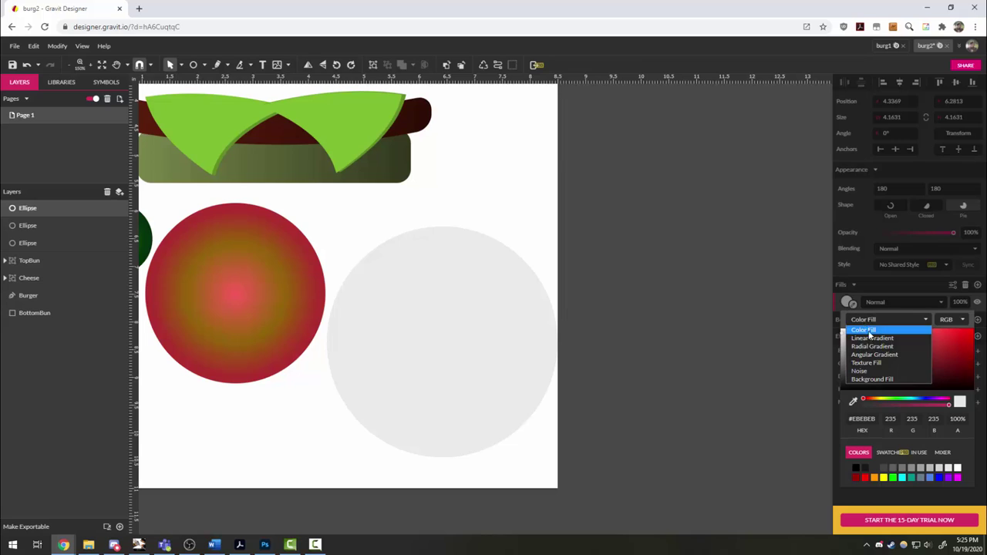
{"action": "left_click", "coordinate": [875, 348]}
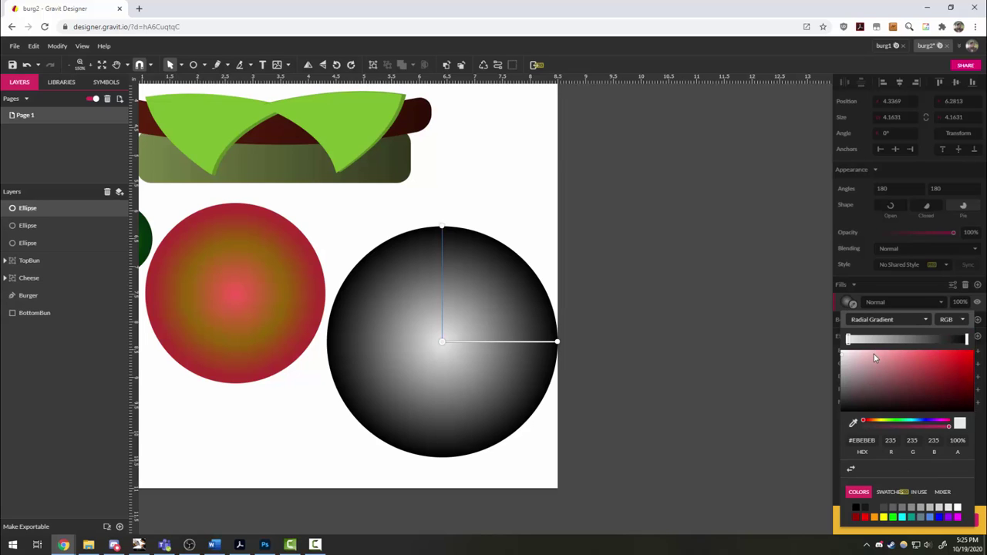
{"action": "left_click", "coordinate": [968, 340]}
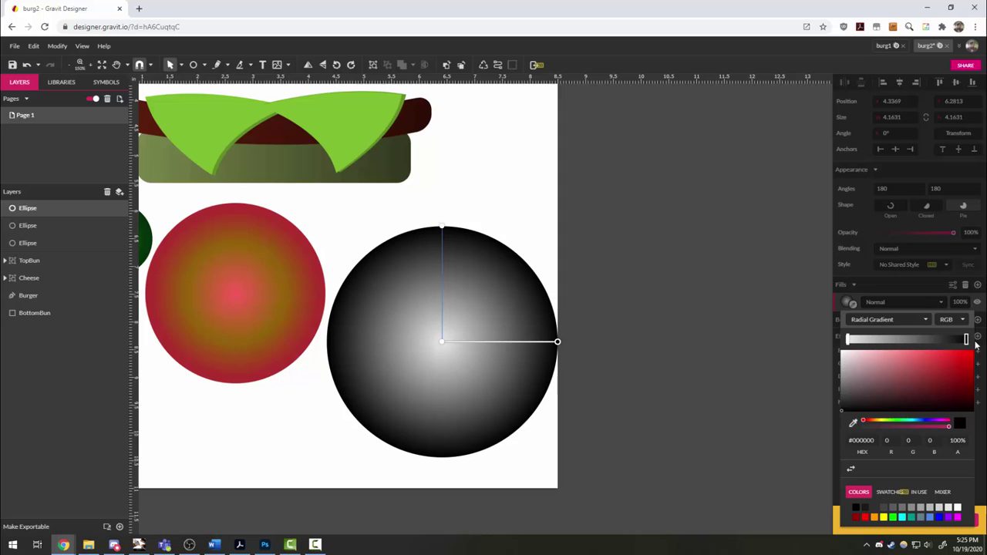
{"action": "left_click_drag", "start_coordinate": [907, 358], "coordinate": [891, 378]}
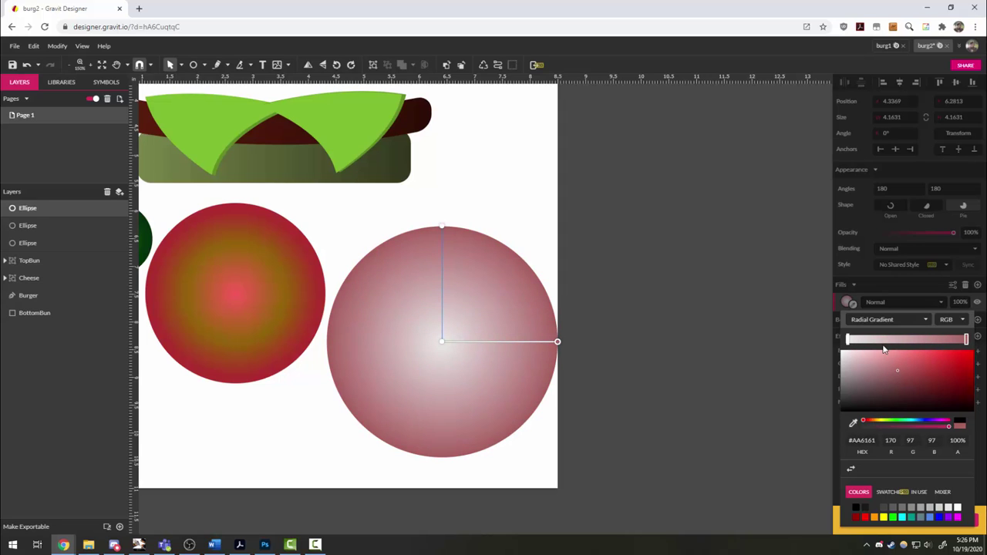
{"action": "left_click_drag", "start_coordinate": [848, 341], "coordinate": [951, 345]}
Add a muted pink centre stop and a white ring, then pan to show the page
{"action": "left_click", "coordinate": [928, 344]}
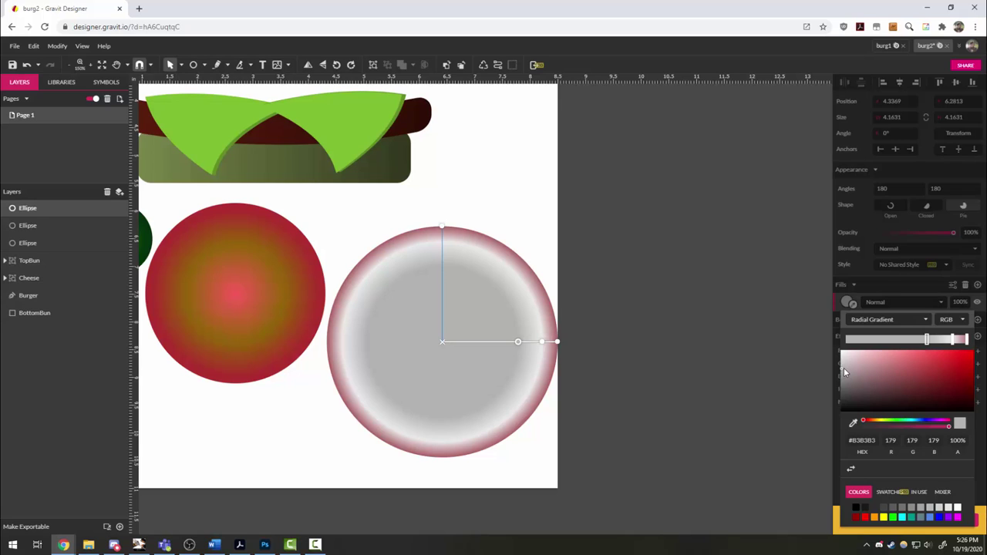
{"action": "left_click_drag", "start_coordinate": [844, 371], "coordinate": [862, 374]}
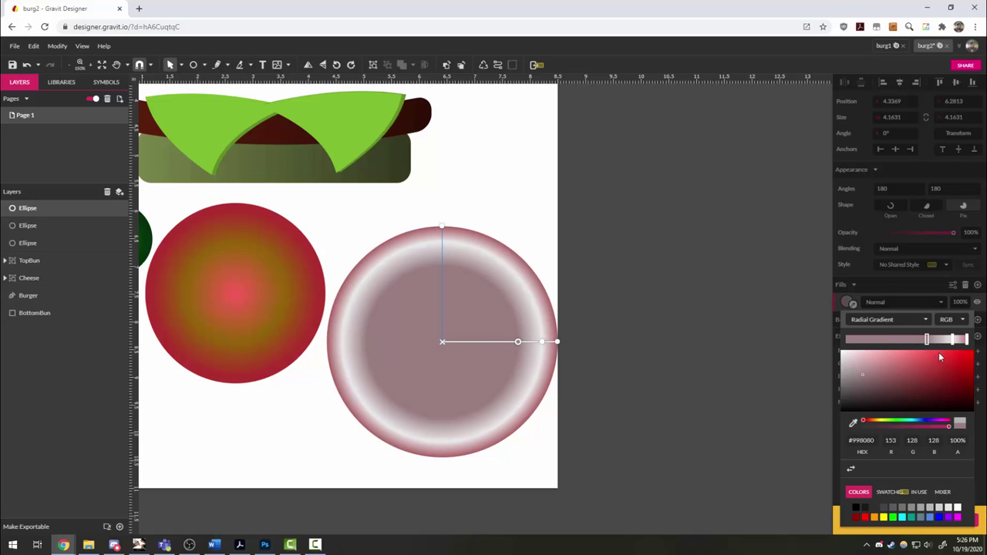
{"action": "left_click_drag", "start_coordinate": [928, 344], "coordinate": [942, 344]}
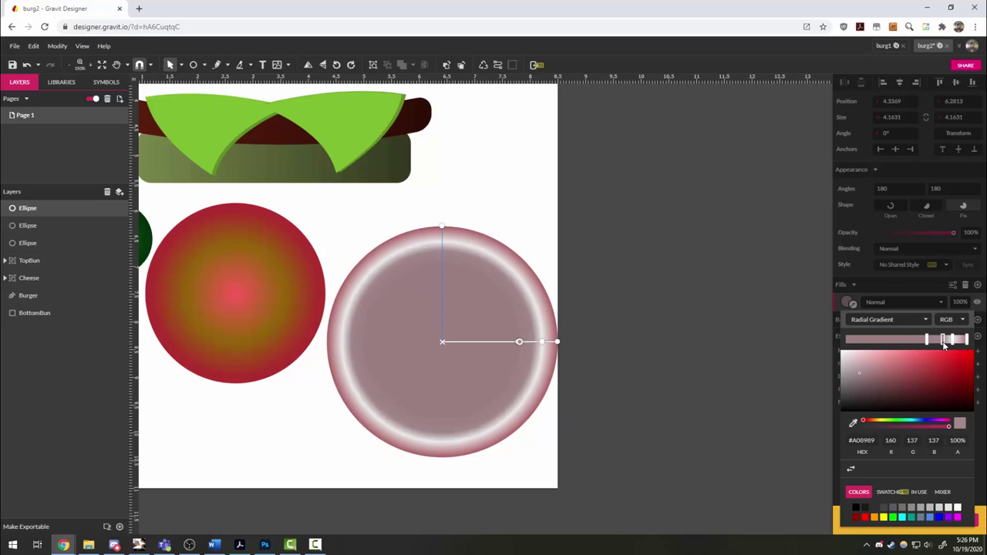
{"action": "left_click_drag", "start_coordinate": [544, 342], "coordinate": [547, 342]}
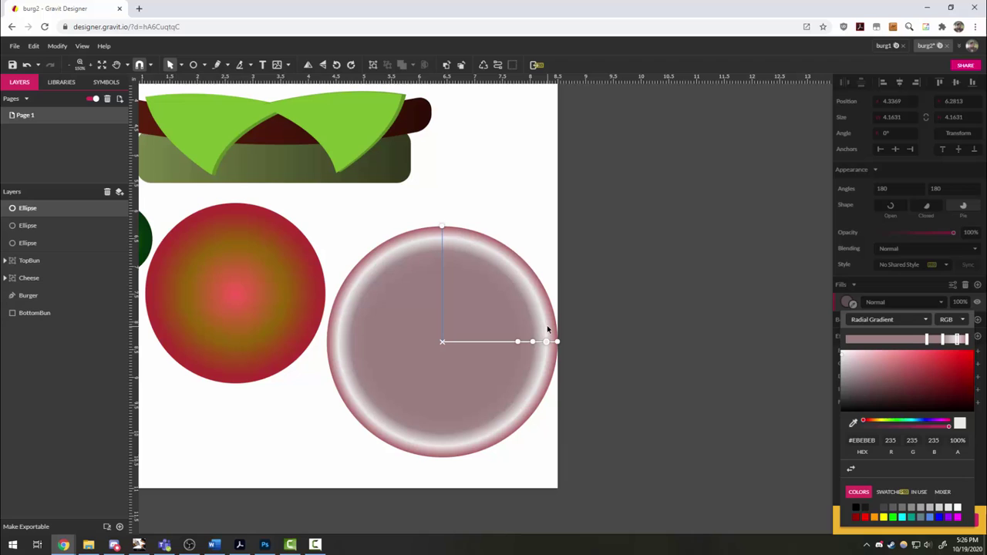
{"action": "left_click", "coordinate": [517, 223]}
{"action": "key", "text": "space"}
{"action": "left_click_drag", "start_coordinate": [568, 458], "coordinate": [692, 476]}
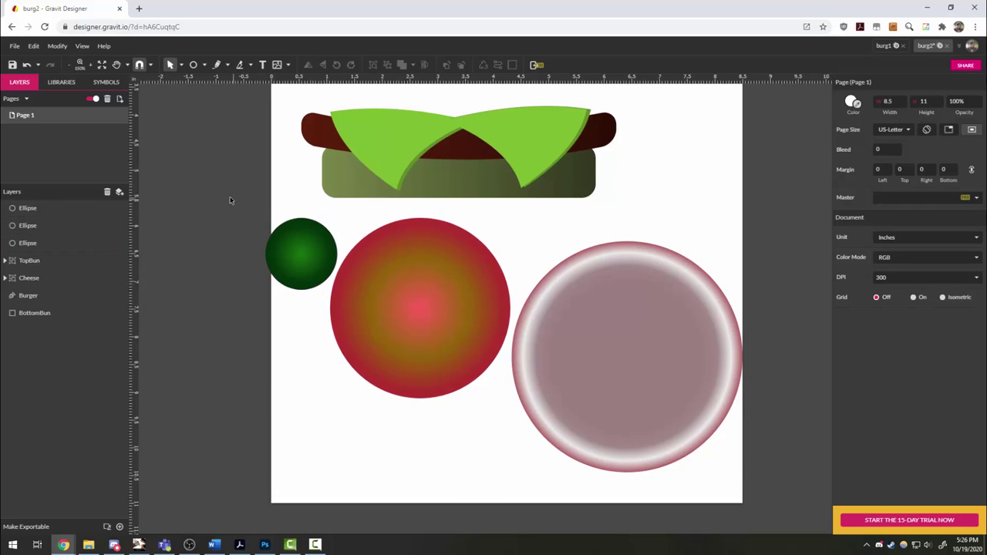
Shift one green circle up-left over the other and resample its dark green fill
{"action": "scroll", "coordinate": [167, 212], "scroll_direction": "up", "scroll_amount": 3}
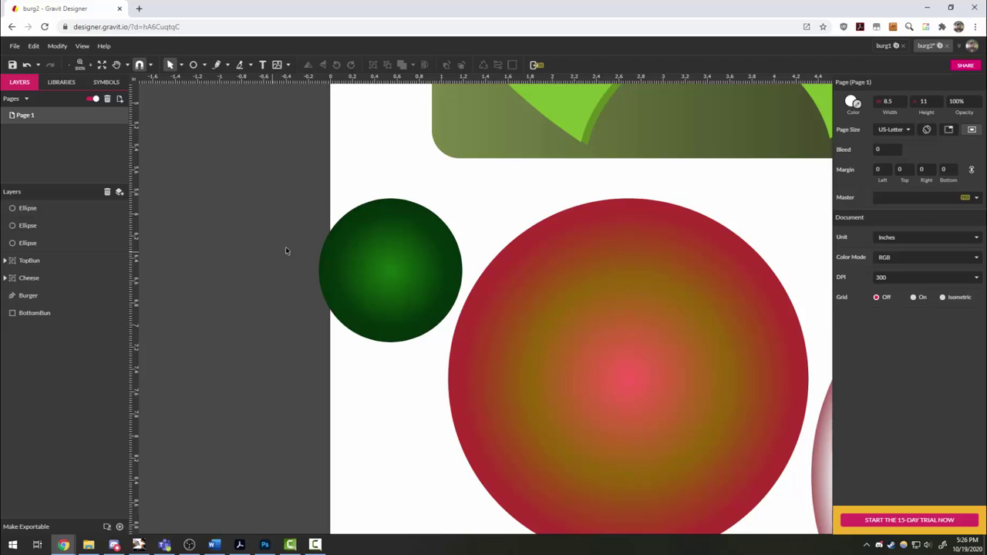
{"action": "left_click", "coordinate": [376, 274]}
{"action": "mouse_move", "coordinate": [377, 275]}
{"action": "left_mouse_down"}
{"action": "mouse_move", "coordinate": [332, 258]}
{"action": "mouse_move", "coordinate": [255, 324]}
{"action": "mouse_move", "coordinate": [282, 288]}
{"action": "mouse_move", "coordinate": [364, 282]}
{"action": "left_mouse_up"}
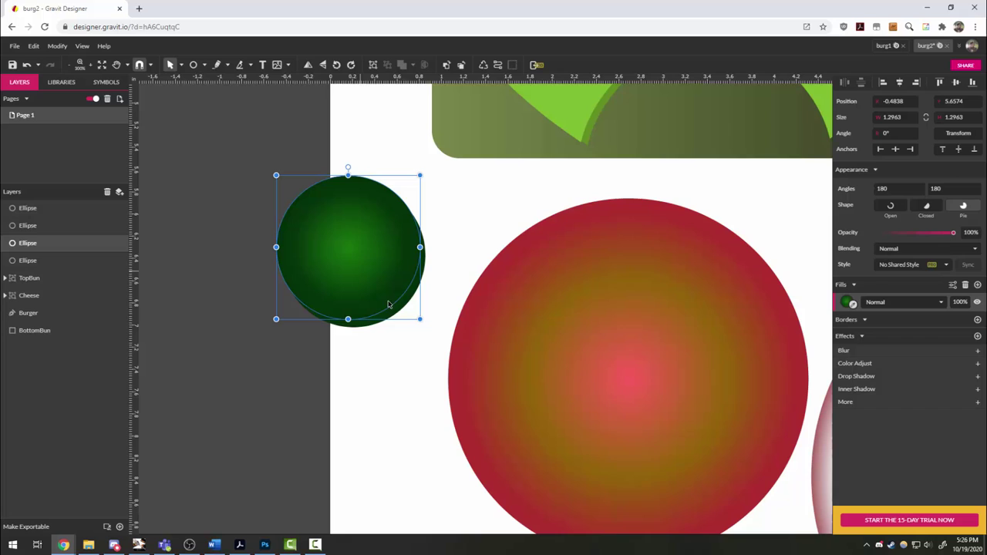
{"action": "left_click", "coordinate": [439, 395]}
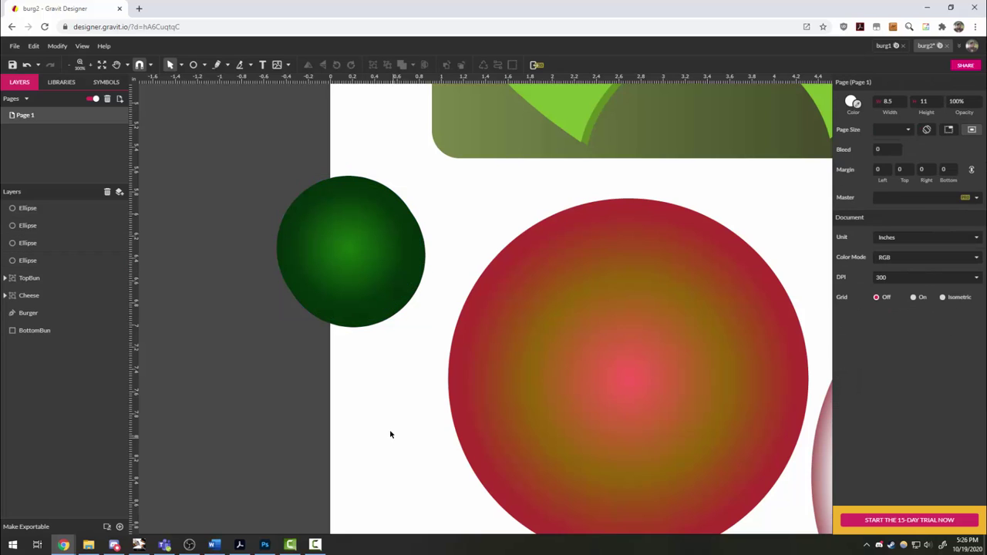
{"action": "left_click", "coordinate": [402, 313]}
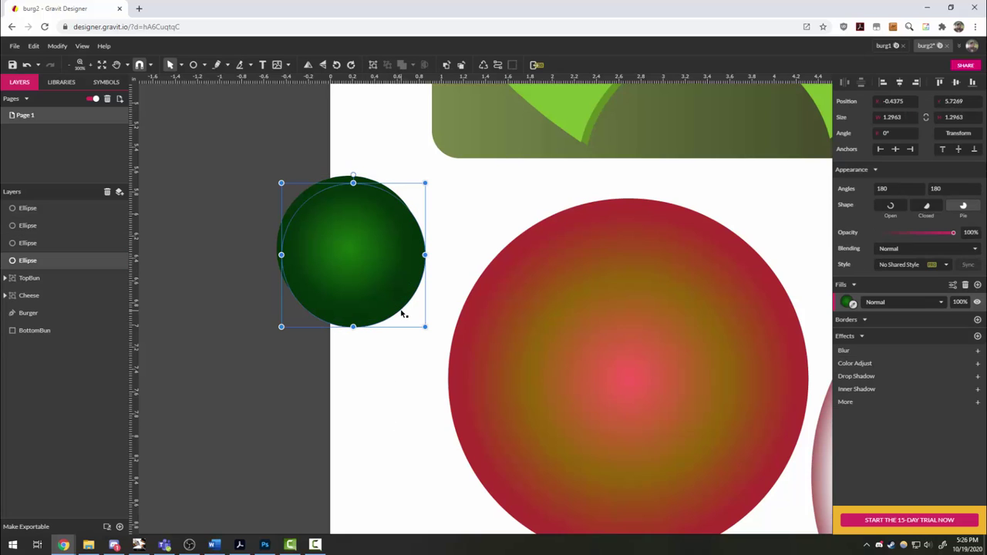
{"action": "left_click", "coordinate": [849, 303]}
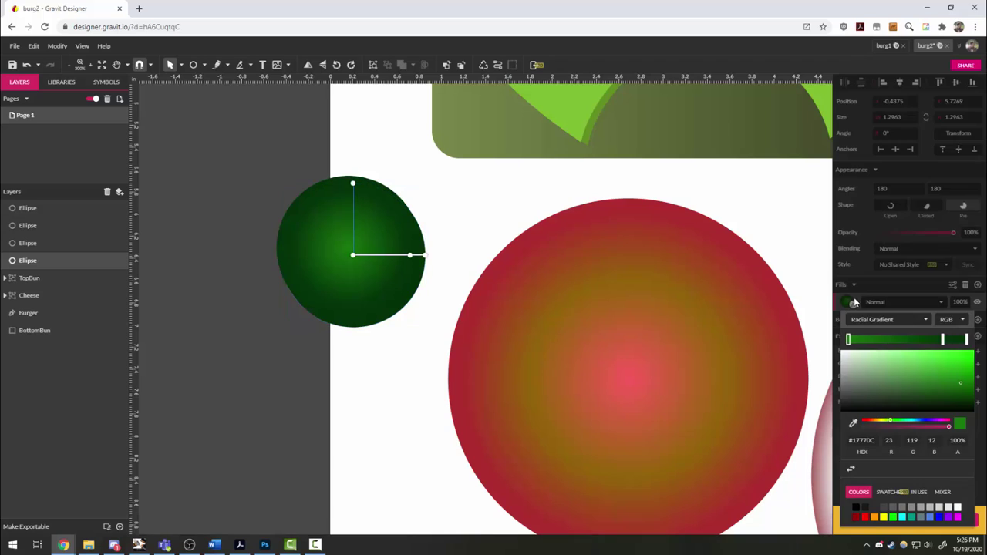
{"action": "left_click", "coordinate": [852, 303]}
{"action": "left_click", "coordinate": [853, 305]}
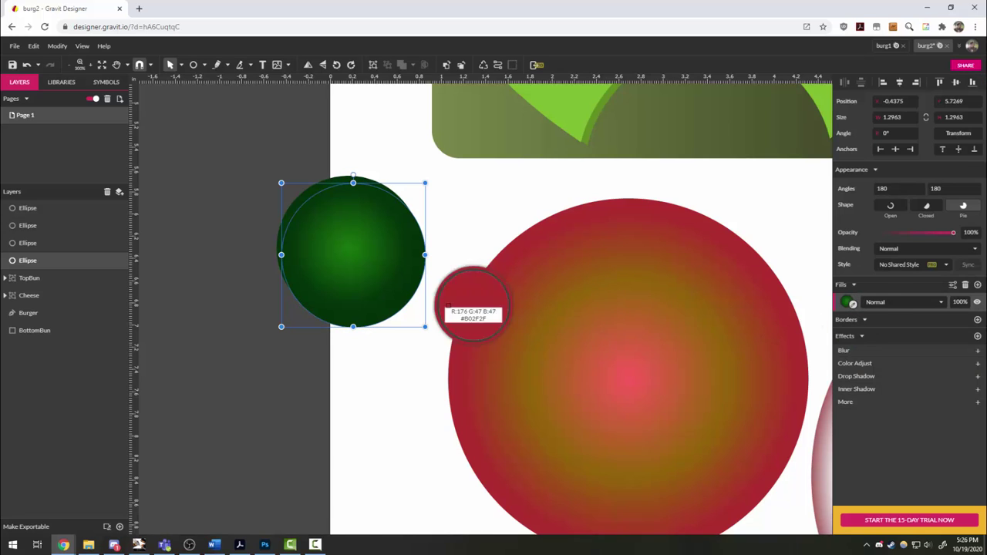
{"action": "left_click", "coordinate": [410, 291]}
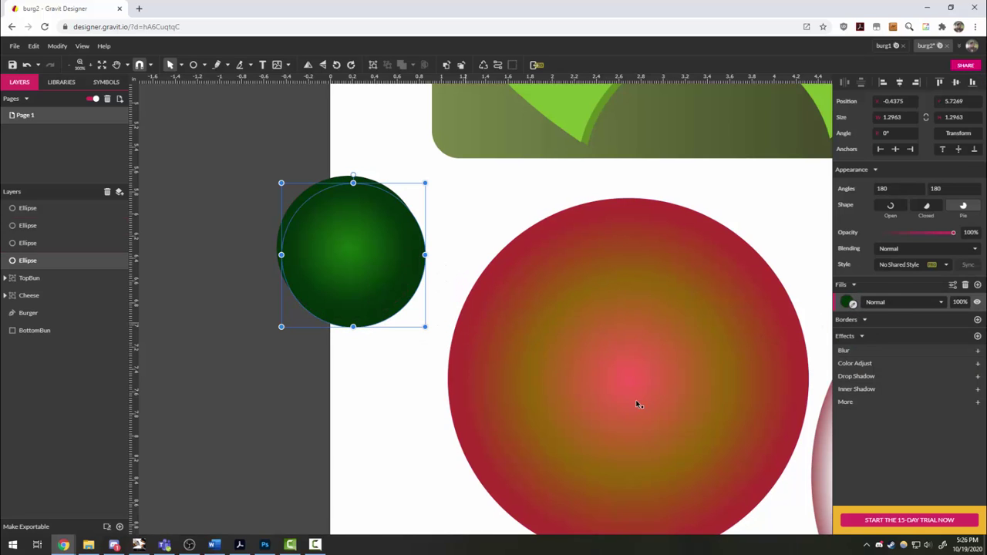
{"action": "left_click", "coordinate": [847, 302]}
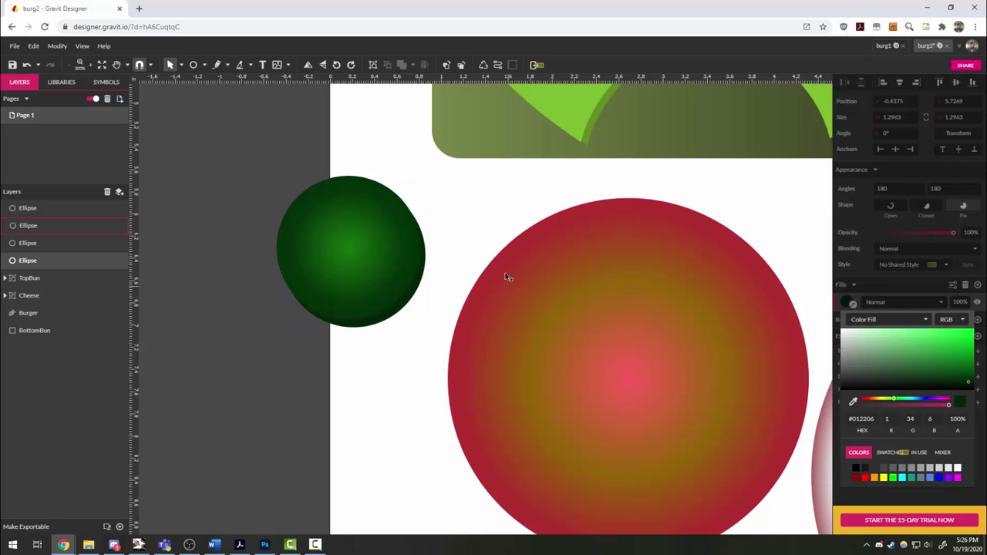
{"action": "left_click", "coordinate": [465, 297]}
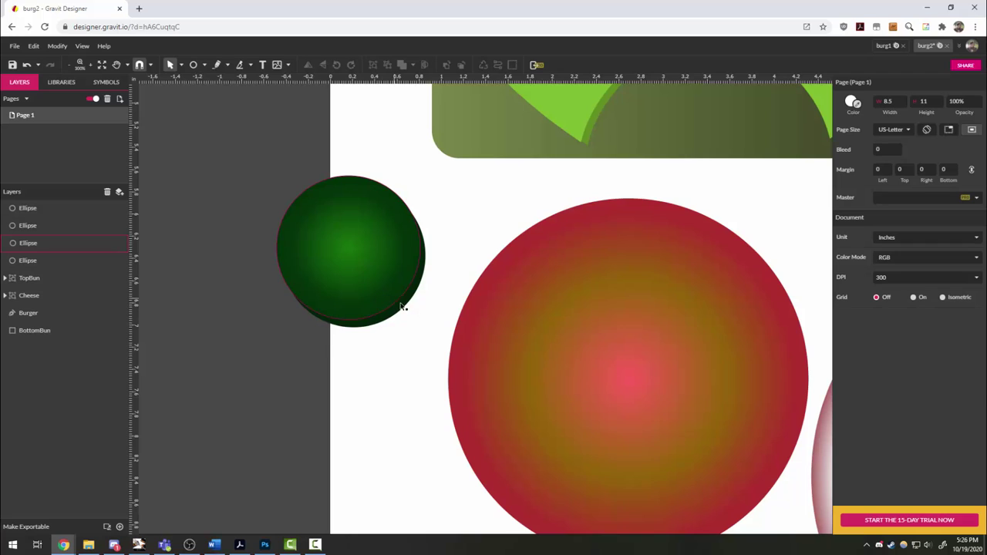
Group both green circles and name the group 'pickle'
{"action": "left_click_drag", "start_coordinate": [374, 138], "coordinate": [262, 406]}
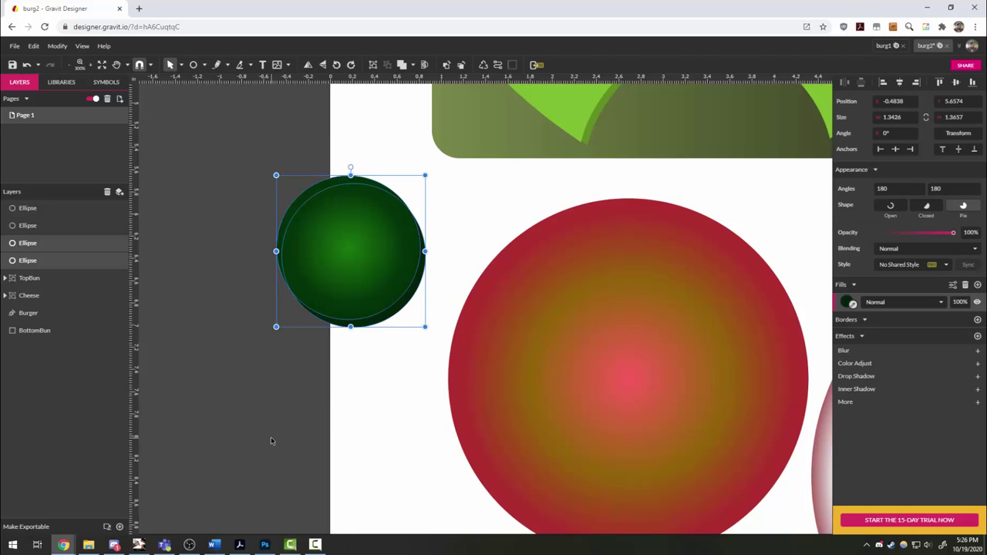
{"action": "left_click", "coordinate": [373, 65]}
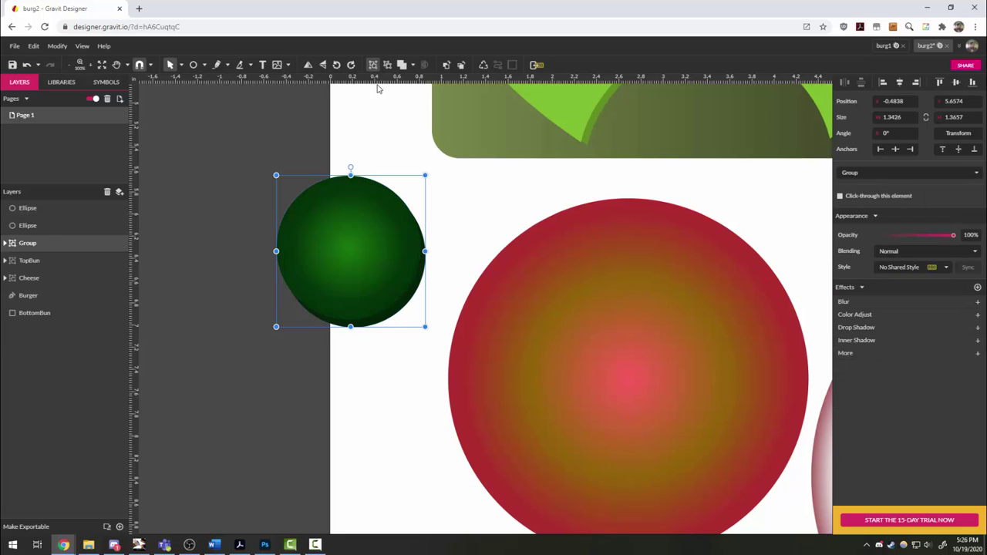
{"action": "double_click", "coordinate": [20, 242]}
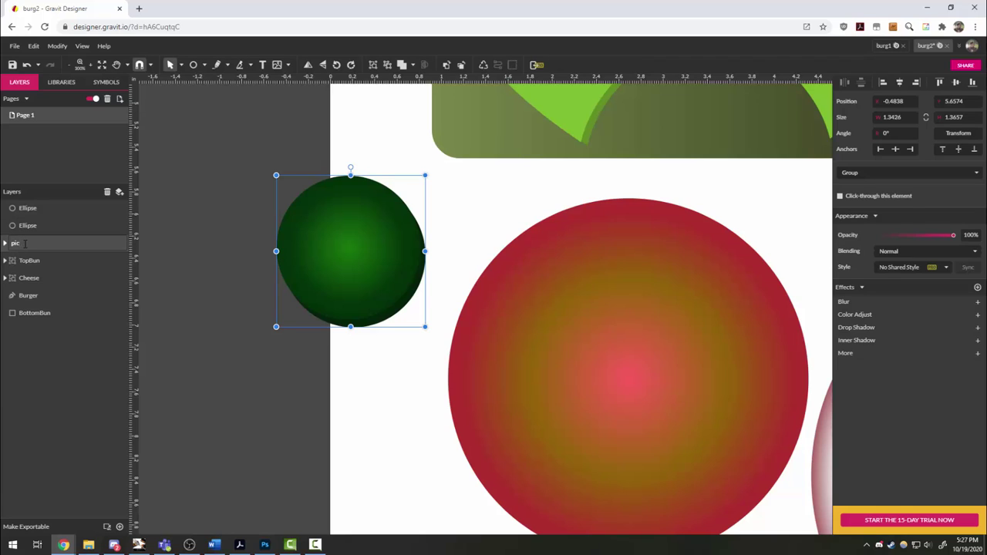
{"action": "type", "text": "pickle"}
{"action": "key", "text": "Return"}
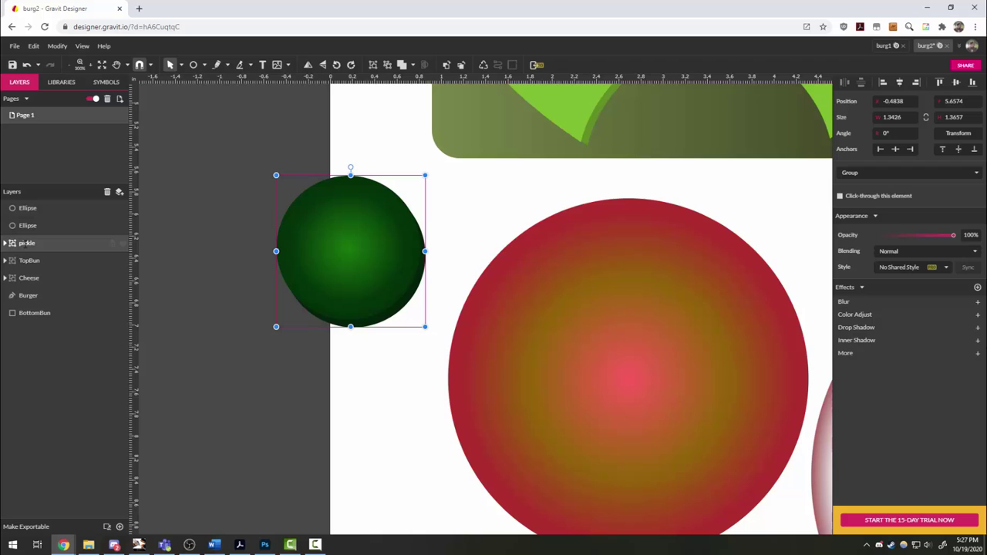
Duplicate the red circle slightly up-left and darken the copy to deep red #771B1B
{"action": "scroll", "coordinate": [340, 404], "scroll_direction": "right", "scroll_amount": 5}
{"action": "scroll", "coordinate": [340, 404], "scroll_direction": "down", "scroll_amount": 3}
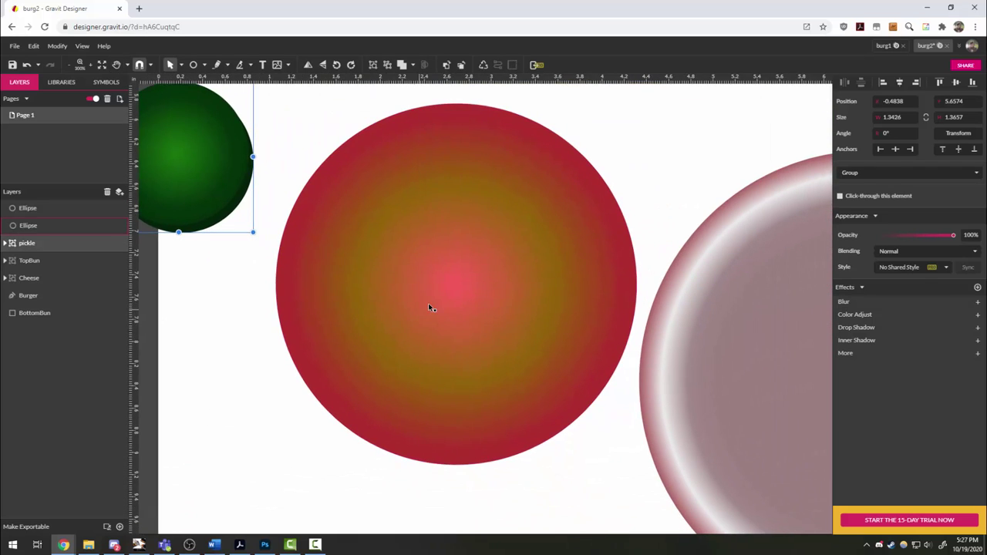
{"action": "left_click", "coordinate": [499, 386]}
{"action": "left_click_drag", "start_coordinate": [511, 337], "coordinate": [501, 332]}
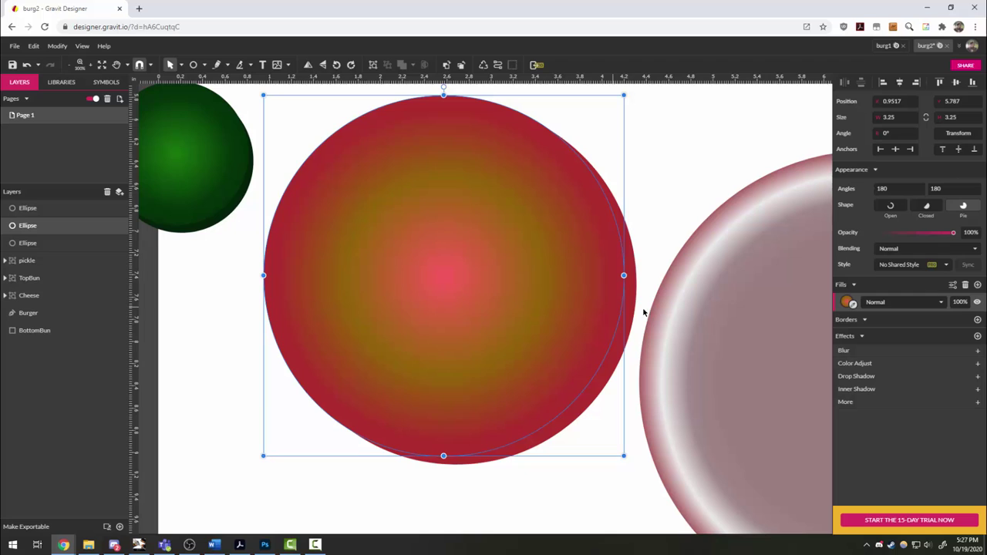
{"action": "left_click", "coordinate": [633, 276]}
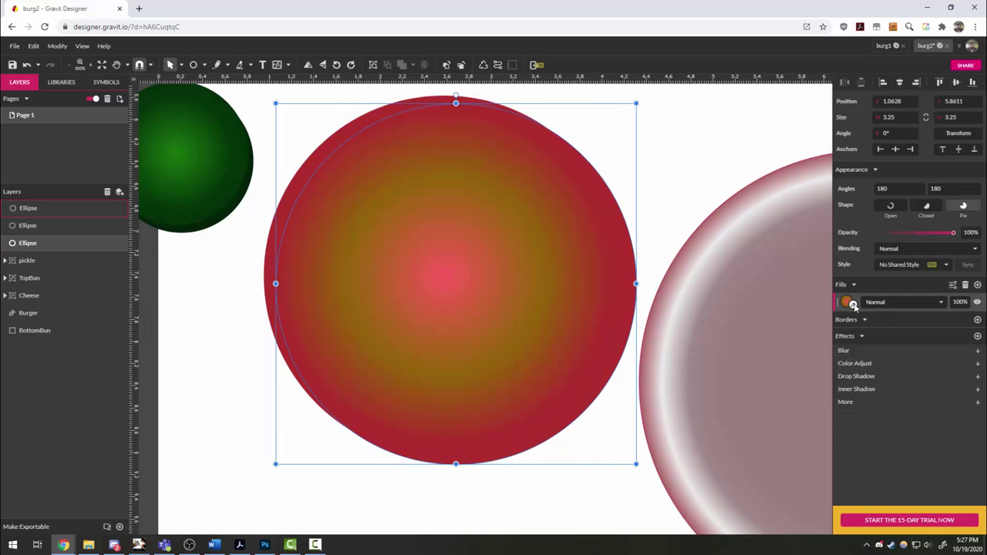
{"action": "left_click_drag", "start_coordinate": [852, 304], "coordinate": [606, 326]}
{"action": "left_click", "coordinate": [851, 303]}
{"action": "left_click_drag", "start_coordinate": [939, 347], "coordinate": [943, 361]}
{"action": "left_click", "coordinate": [659, 191]}
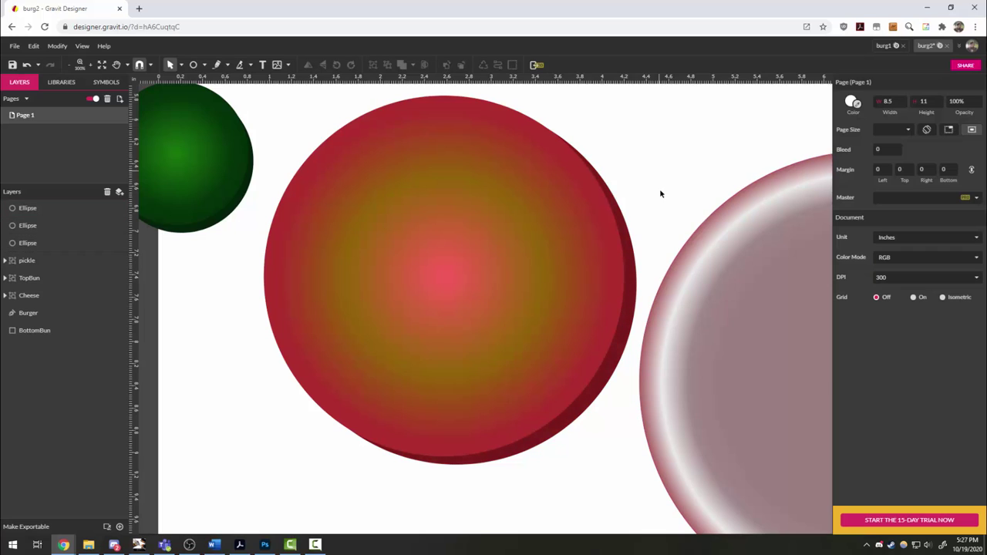
Group both red circles and name the group 'tomato'
{"action": "left_click_drag", "start_coordinate": [632, 131], "coordinate": [409, 266]}
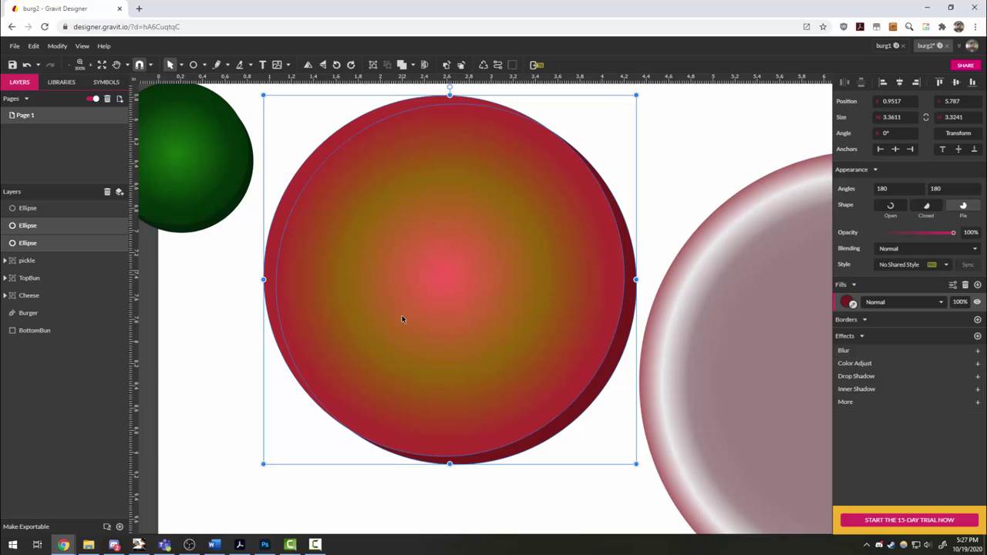
{"action": "left_click", "coordinate": [374, 64]}
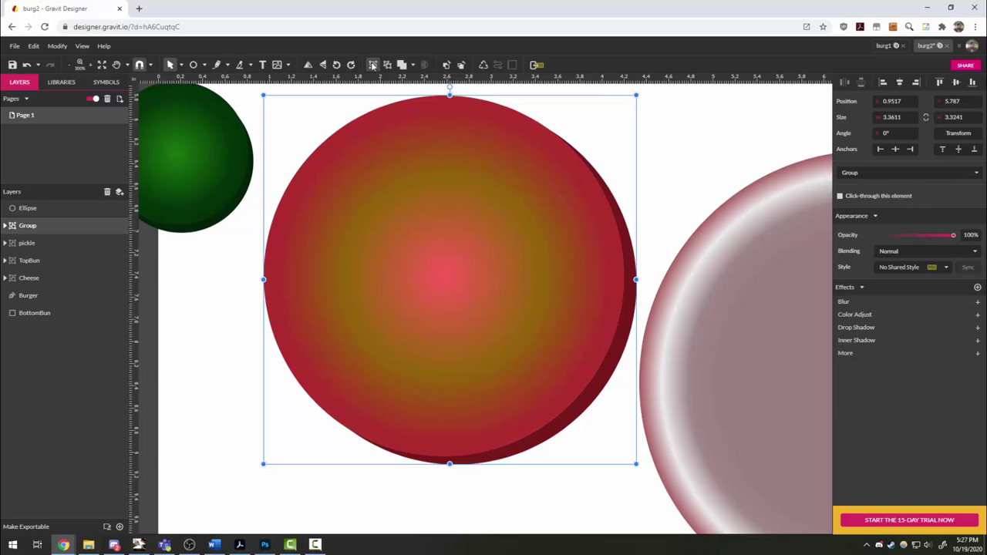
{"action": "double_click", "coordinate": [21, 225]}
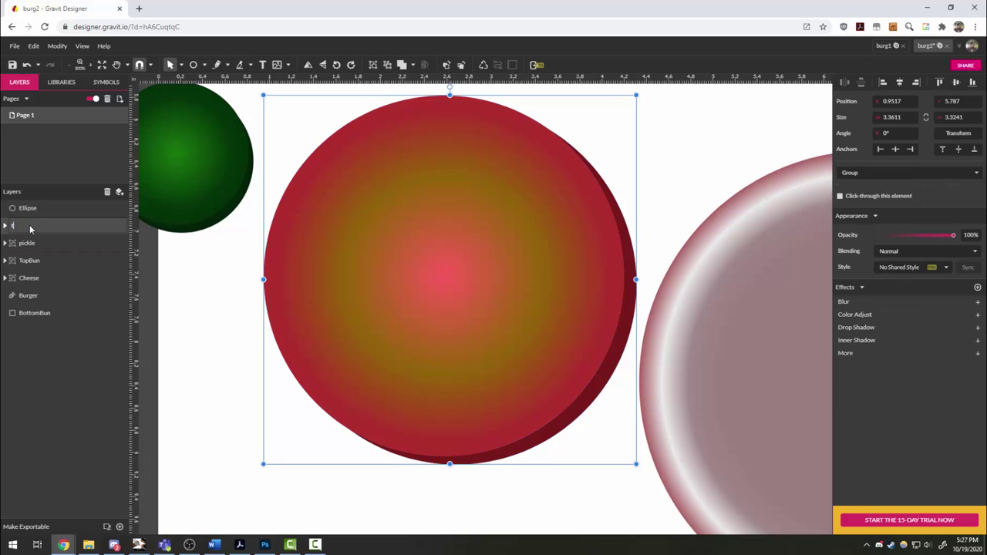
{"action": "type", "text": "tomato"}
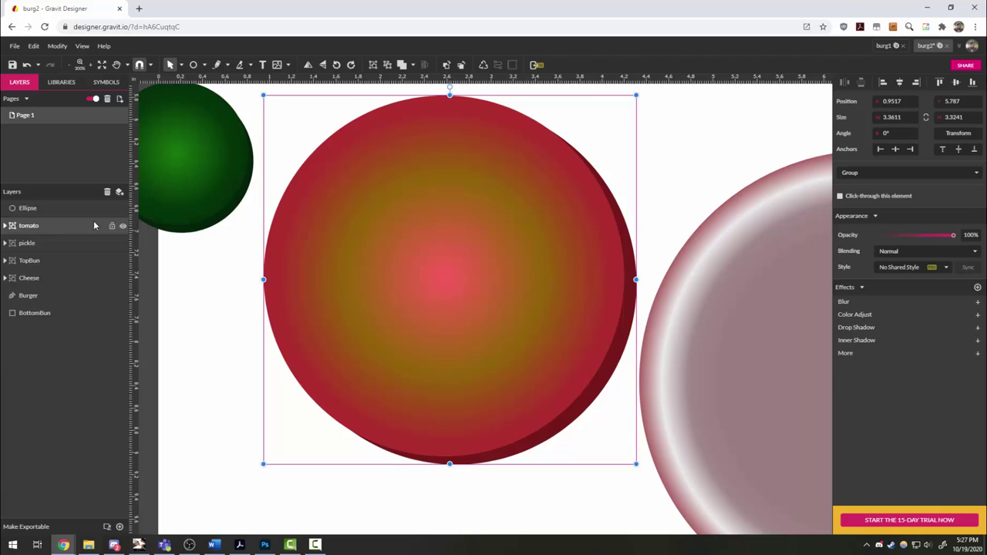
{"action": "key", "text": "Return"}
{"action": "scroll", "coordinate": [540, 231], "scroll_direction": "right", "scroll_amount": 10}
Draw a smaller circle centred inside the pale pink circle
{"action": "scroll", "coordinate": [641, 332], "scroll_direction": "down", "scroll_amount": 5}
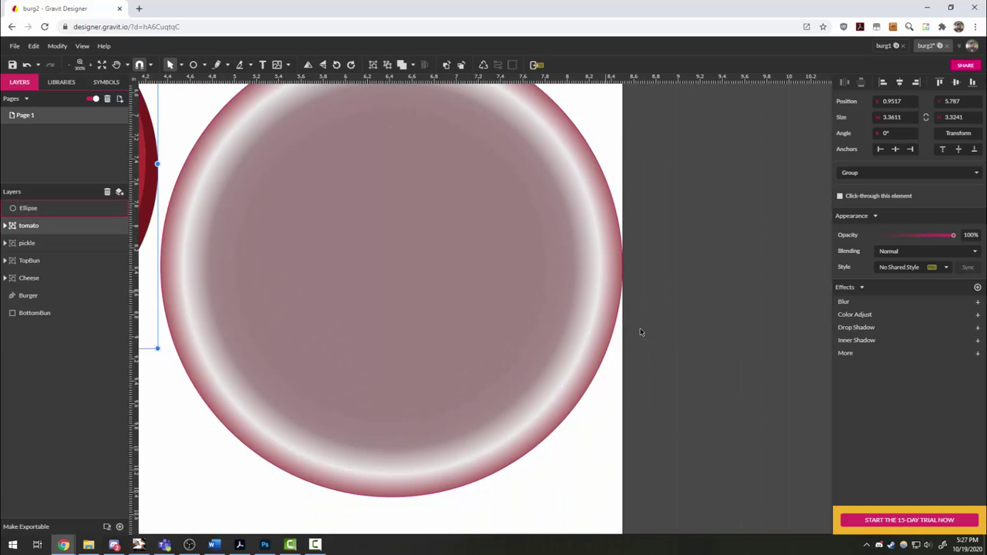
{"action": "scroll", "coordinate": [617, 367], "scroll_direction": "down", "scroll_amount": 1}
{"action": "key", "text": "Escape"}
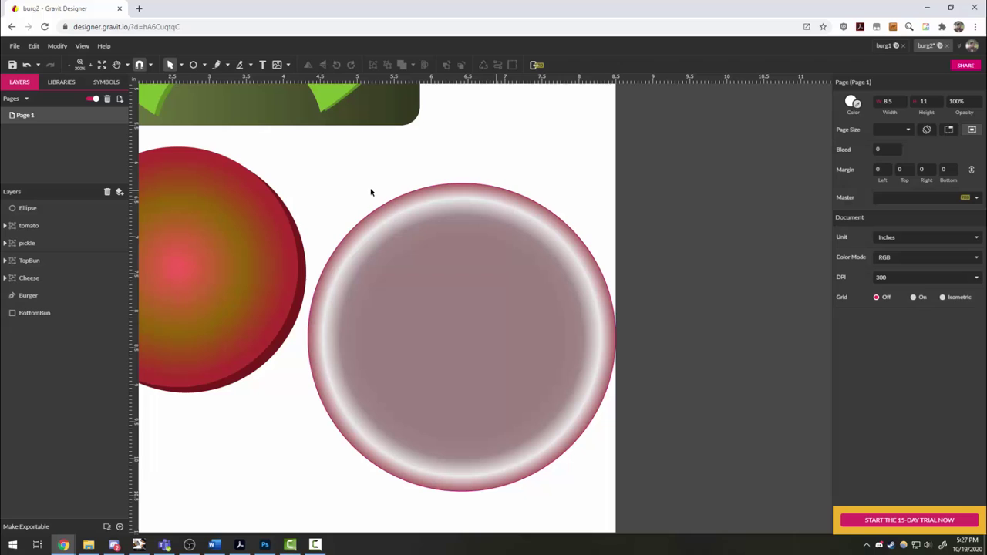
{"action": "key", "text": "e"}
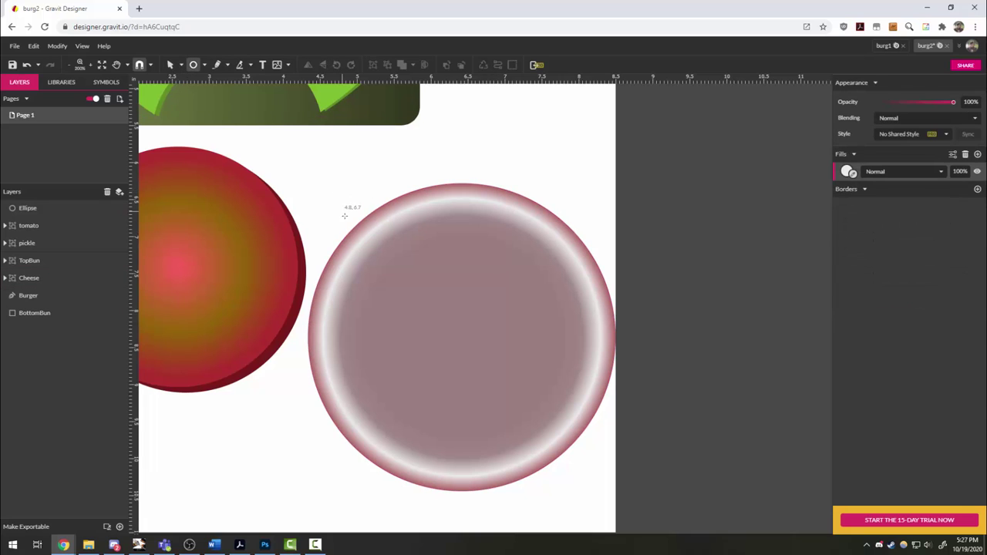
{"action": "mouse_move", "coordinate": [345, 215]}
{"action": "left_mouse_down"}
{"action": "mouse_move", "coordinate": [440, 278]}
{"action": "mouse_move", "coordinate": [422, 287]}
{"action": "mouse_move", "coordinate": [441, 266]}
{"action": "mouse_move", "coordinate": [583, 437]}
{"action": "left_mouse_up"}
{"action": "left_click_drag", "start_coordinate": [449, 313], "coordinate": [448, 313]}
{"action": "left_click", "coordinate": [502, 185]}
Subtract the inner circle from the pale circle to make a ring, then nudge it left
{"action": "left_click_drag", "start_coordinate": [544, 145], "coordinate": [445, 380]}
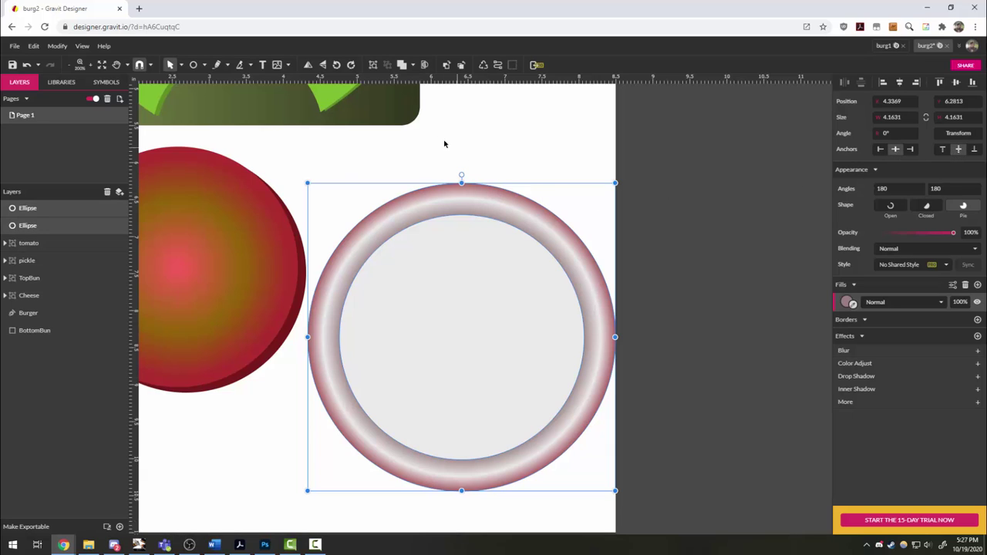
{"action": "left_click", "coordinate": [413, 66]}
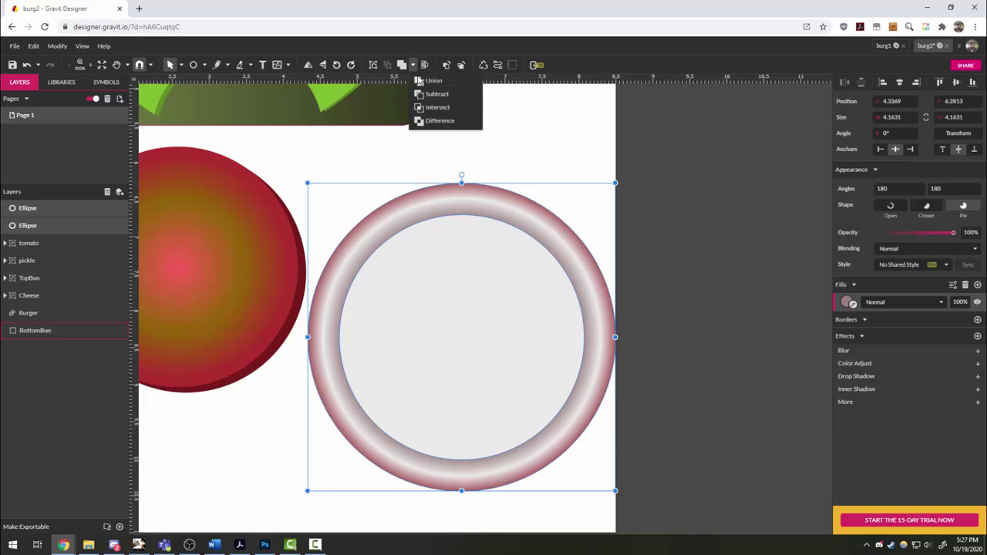
{"action": "left_click", "coordinate": [440, 96]}
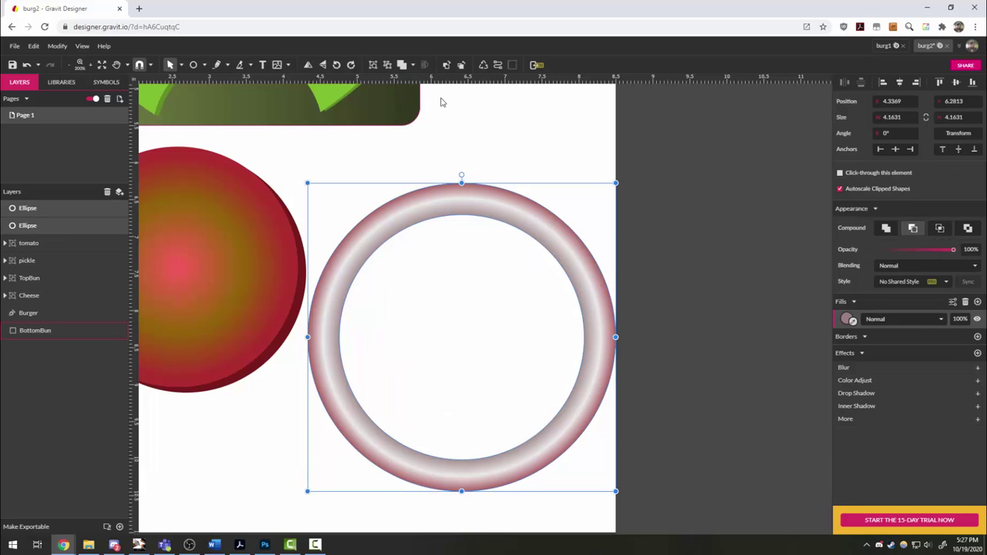
{"action": "left_click", "coordinate": [599, 144]}
{"action": "left_click_drag", "start_coordinate": [514, 236], "coordinate": [544, 253]}
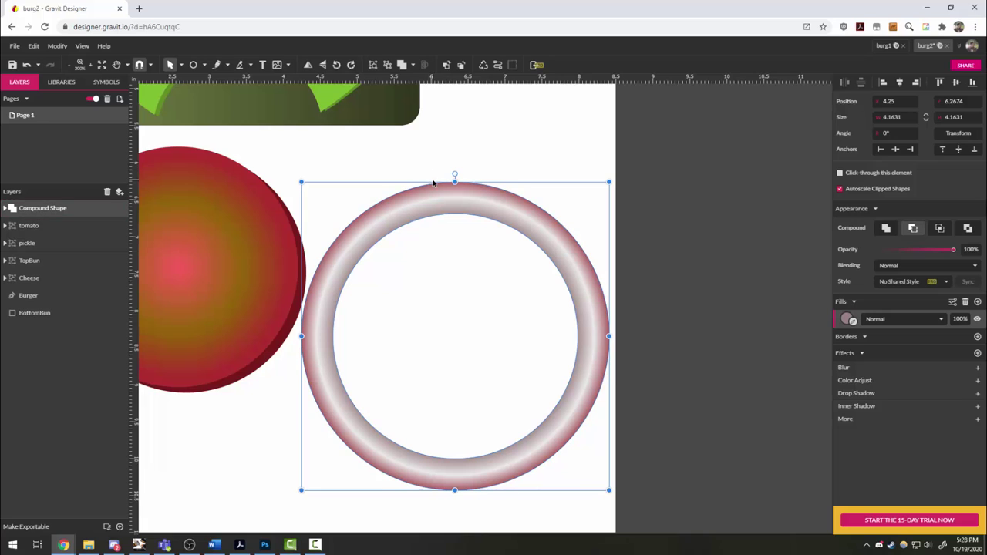
Convert the ring to a path, duplicate it up-left, and darken the back ring to #915656
{"action": "right_click", "coordinate": [448, 204]}
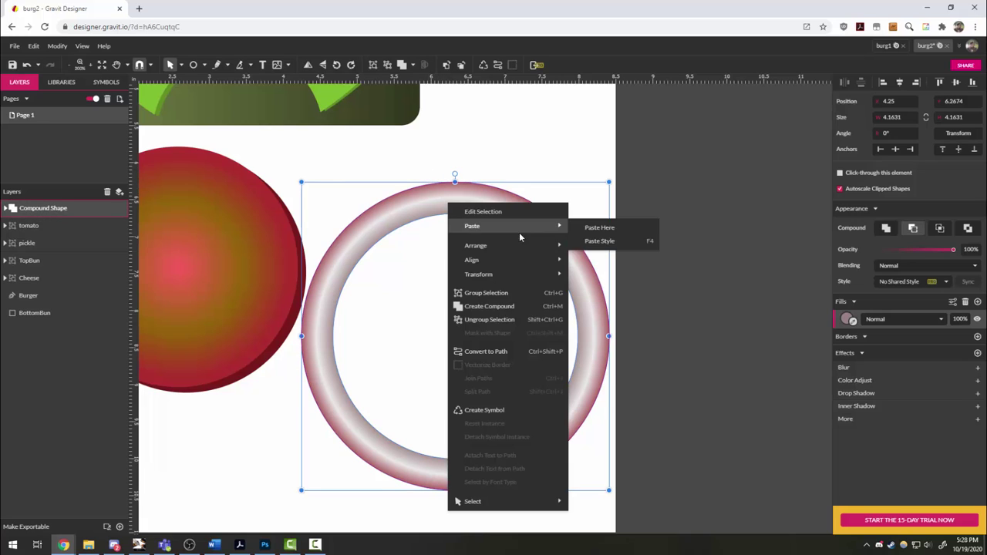
{"action": "left_click", "coordinate": [494, 352]}
{"action": "left_click_drag", "start_coordinate": [521, 222], "coordinate": [516, 216]}
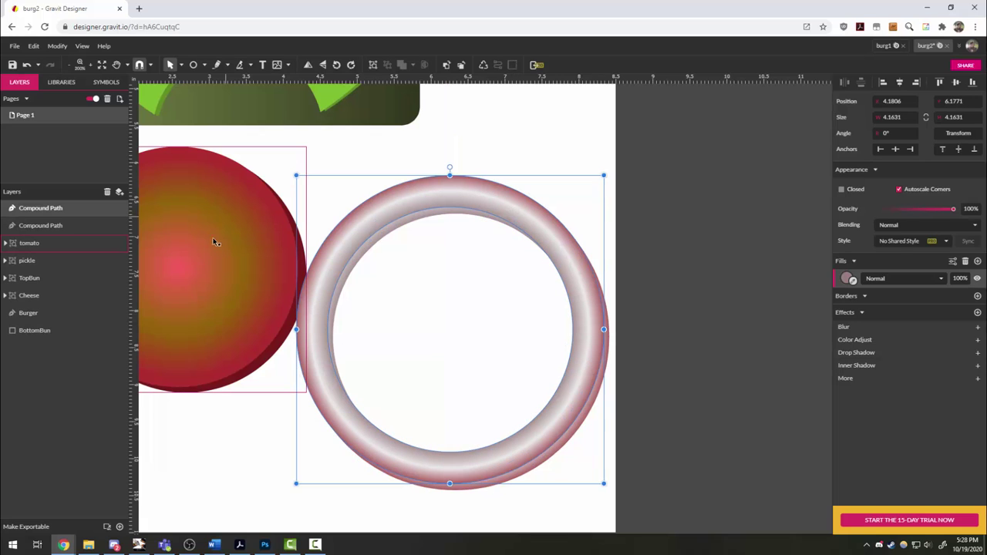
{"action": "left_click", "coordinate": [608, 363]}
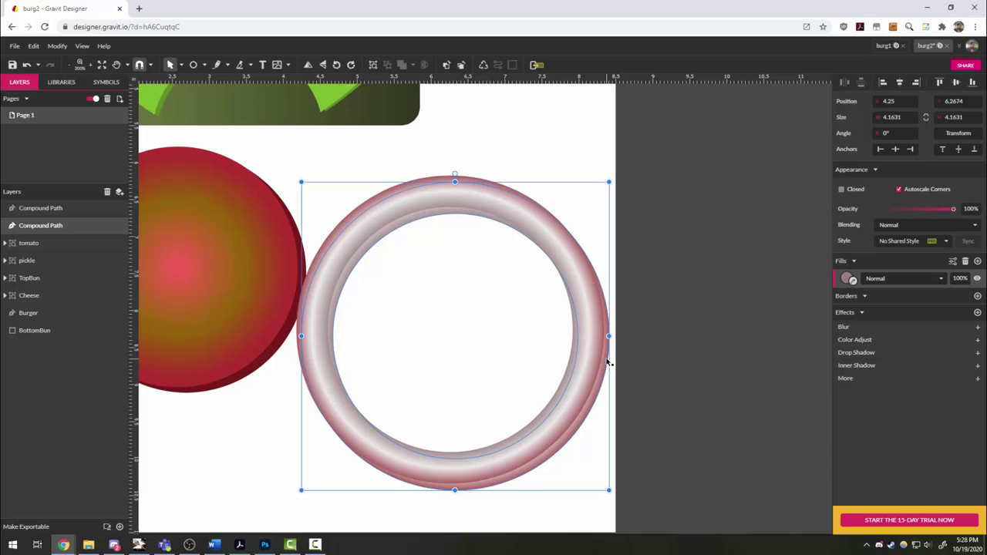
{"action": "left_click", "coordinate": [852, 280]}
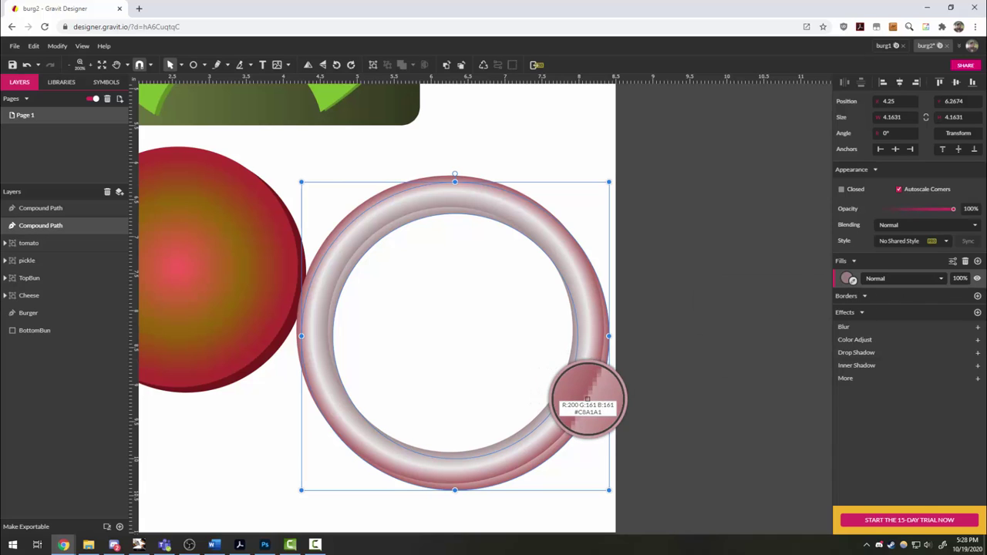
{"action": "left_click", "coordinate": [584, 393]}
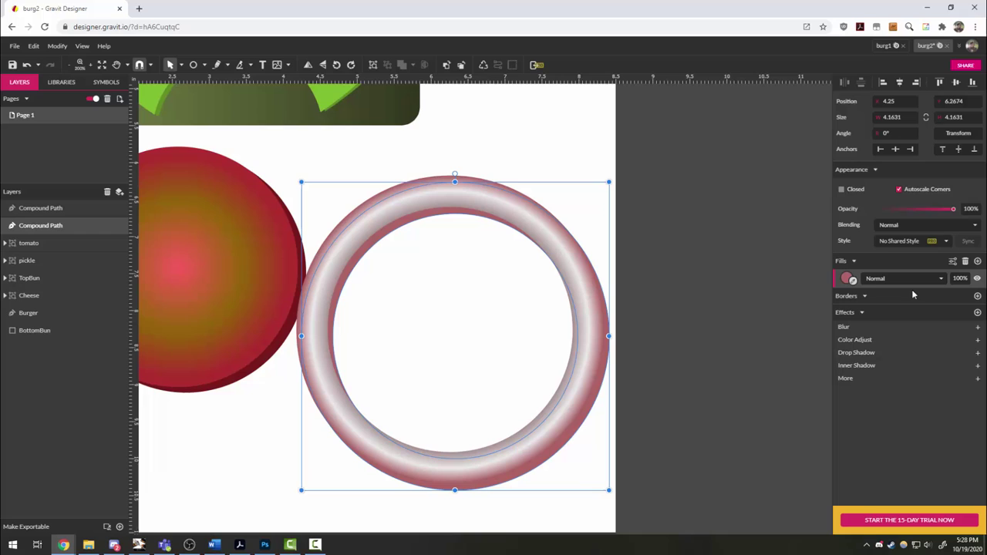
{"action": "left_click", "coordinate": [849, 279]}
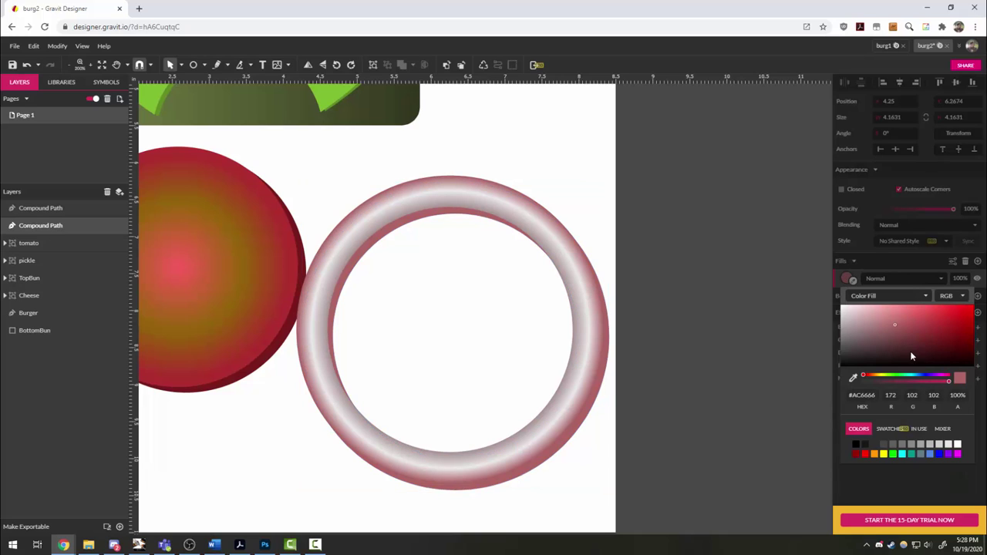
{"action": "left_click", "coordinate": [894, 331]}
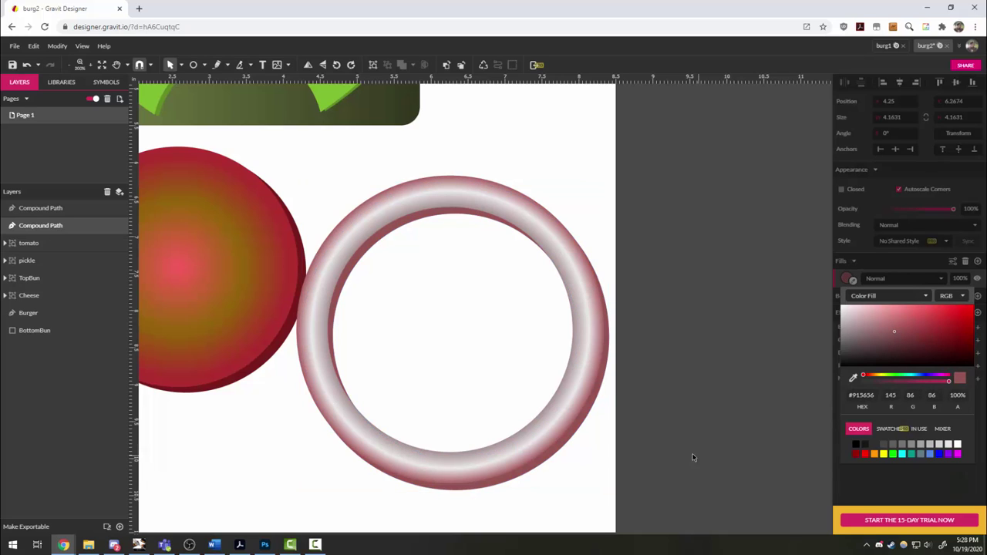
{"action": "left_click", "coordinate": [662, 447]}
Group both rings with Ctrl+G and begin renaming the group to onion
{"action": "left_click_drag", "start_coordinate": [596, 165], "coordinate": [479, 343]}
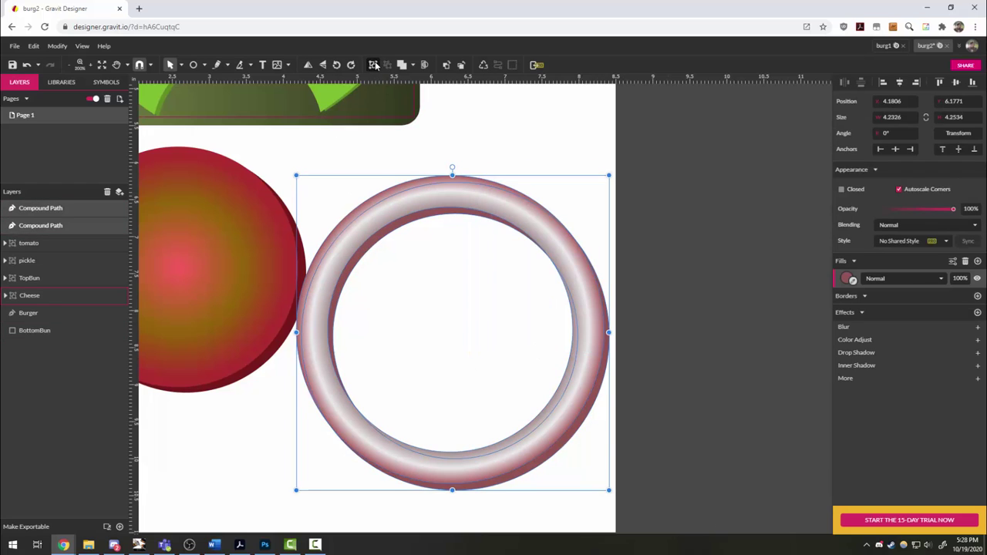
{"action": "key", "text": "ctrl+g"}
{"action": "left_click", "coordinate": [25, 209]}
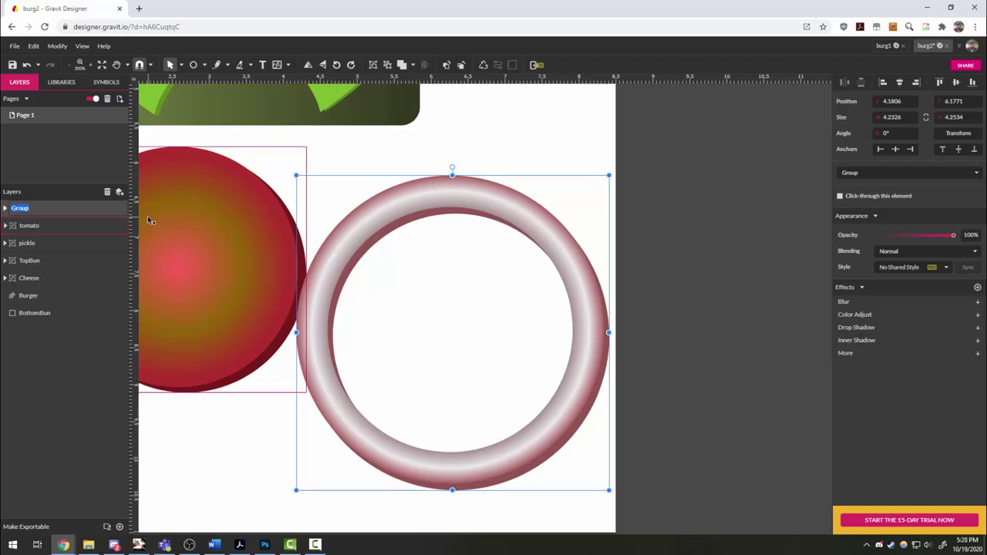
Name the group 'onion' and pan to show the whole burger
{"action": "type", "text": "onion"}
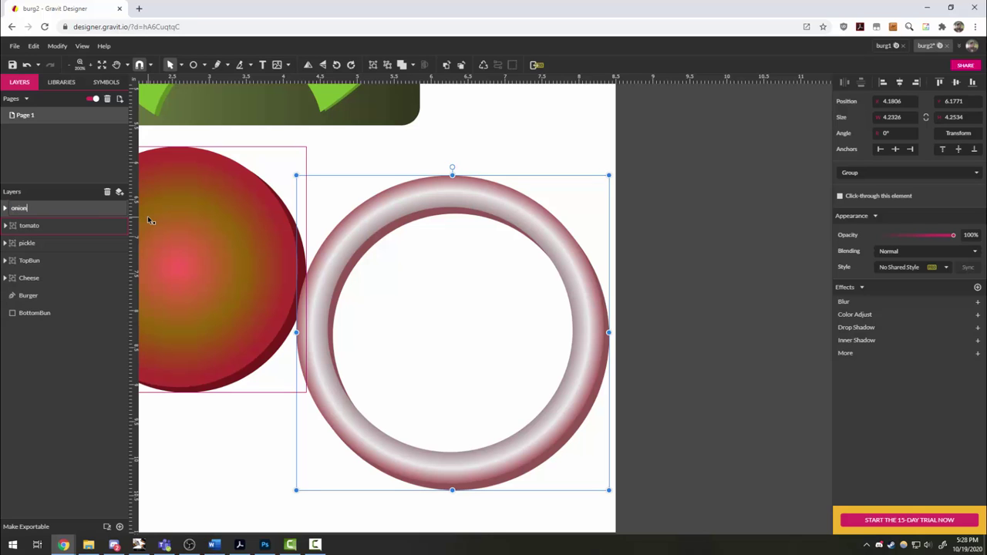
{"action": "key", "text": "Return"}
{"action": "scroll", "coordinate": [632, 253], "scroll_direction": "down", "scroll_amount": 5}
{"action": "scroll", "coordinate": [597, 211], "scroll_direction": "up", "scroll_amount": 2}
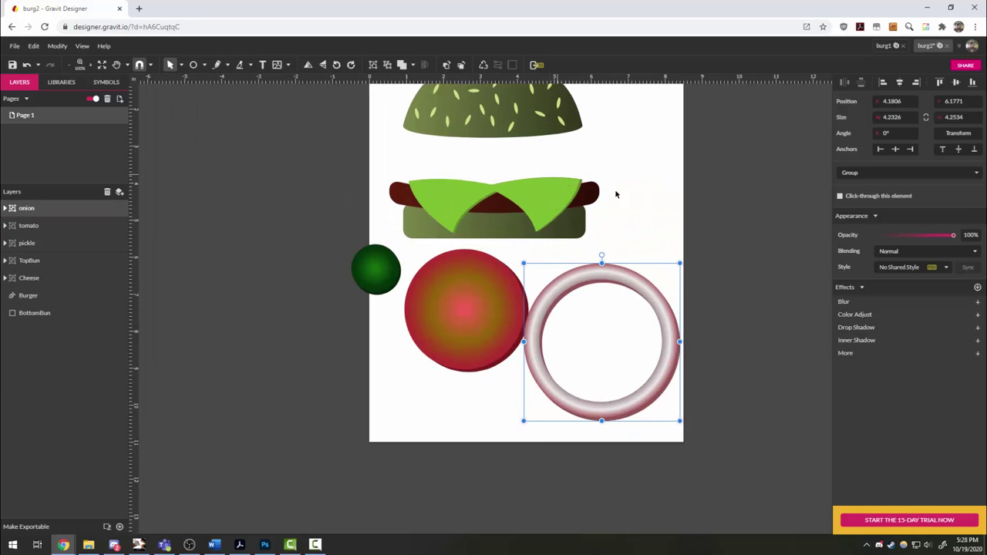
{"action": "left_click_drag", "start_coordinate": [614, 194], "coordinate": [524, 243]}
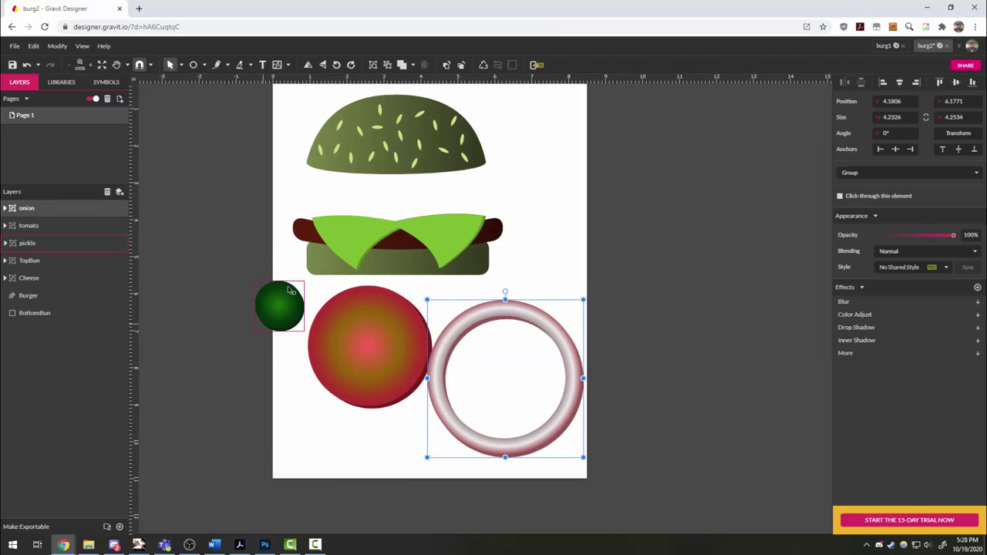
Squash the tomato slice into a flat ellipse
{"action": "left_click", "coordinate": [362, 325]}
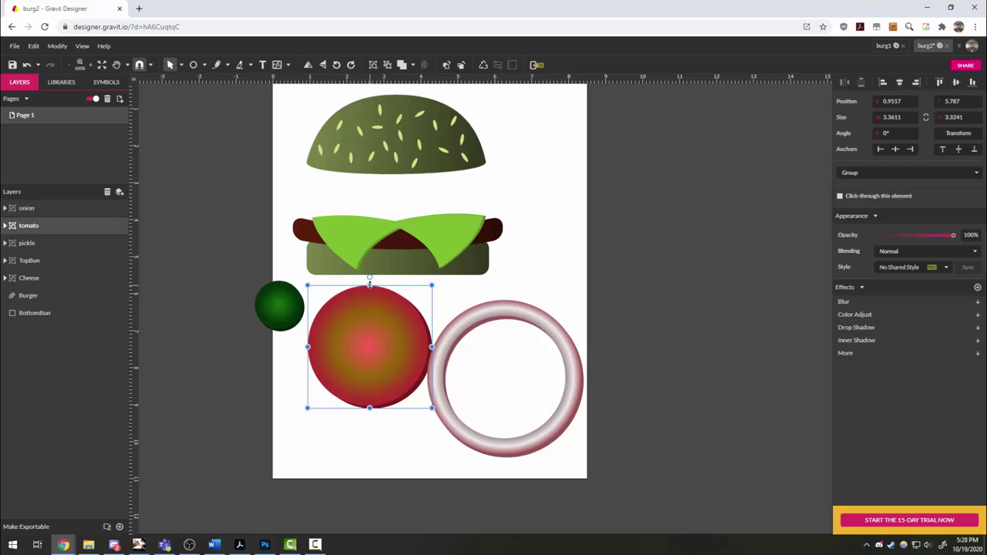
{"action": "left_click_drag", "start_coordinate": [369, 284], "coordinate": [406, 225]}
{"action": "left_click", "coordinate": [377, 378]}
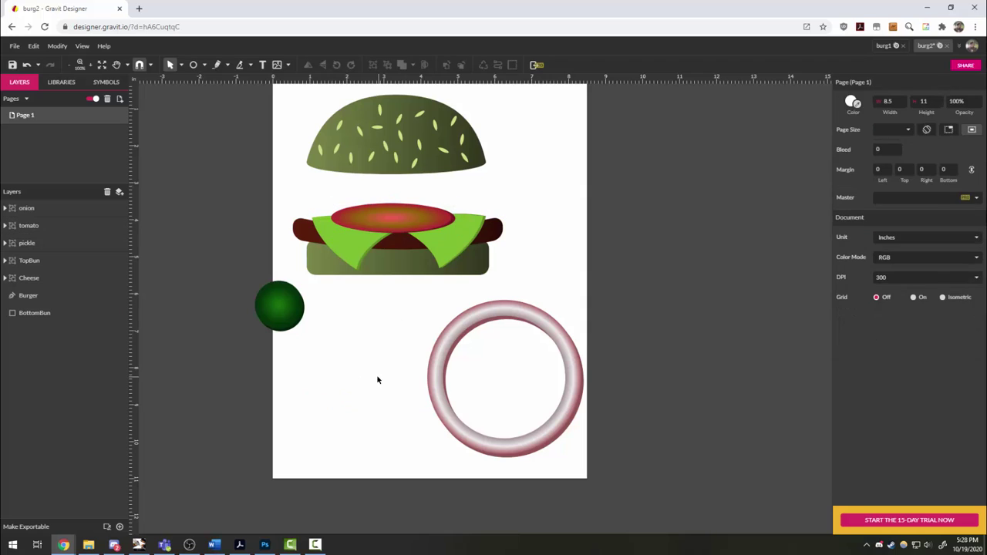
Flatten the pickle, stack it above the tomato in Layers, and slide it onto the tomato
{"action": "left_click", "coordinate": [278, 307]}
{"action": "left_click_drag", "start_coordinate": [279, 280], "coordinate": [352, 213]}
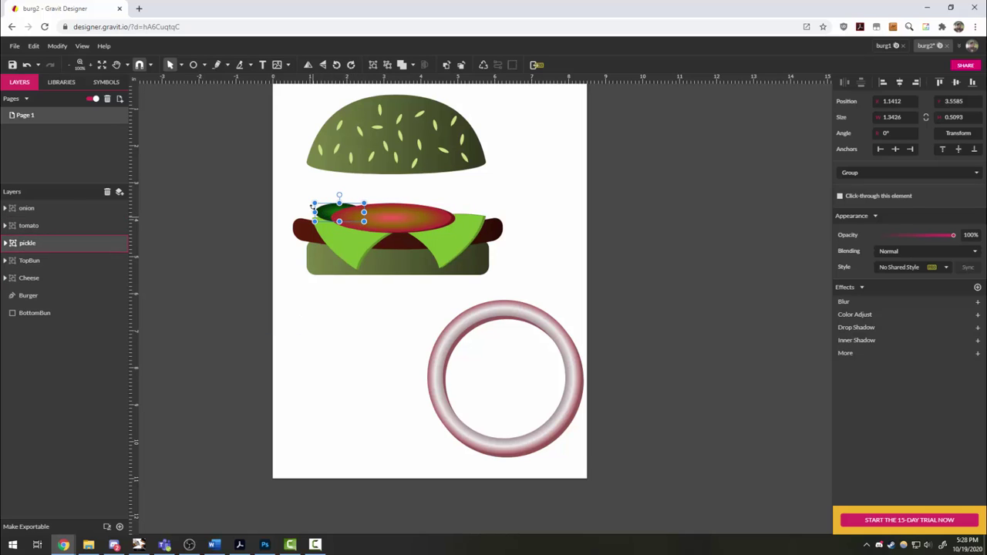
{"action": "left_click_drag", "start_coordinate": [33, 244], "coordinate": [34, 225]}
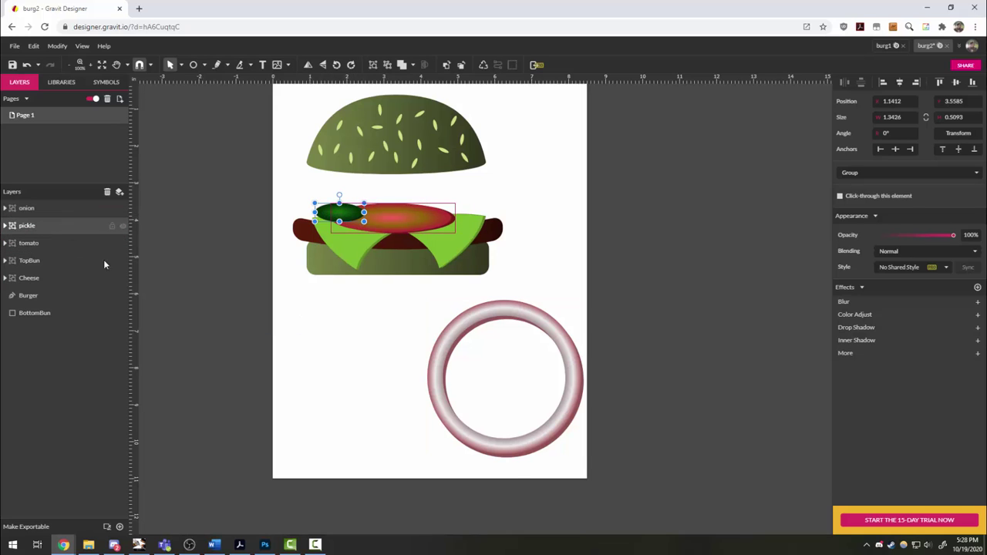
{"action": "left_click_drag", "start_coordinate": [345, 217], "coordinate": [434, 196]}
Flatten the onion ring, move it onto the burger above the pickles, and tilt it slightly
{"action": "left_click", "coordinate": [342, 412]}
{"action": "left_click", "coordinate": [451, 337]}
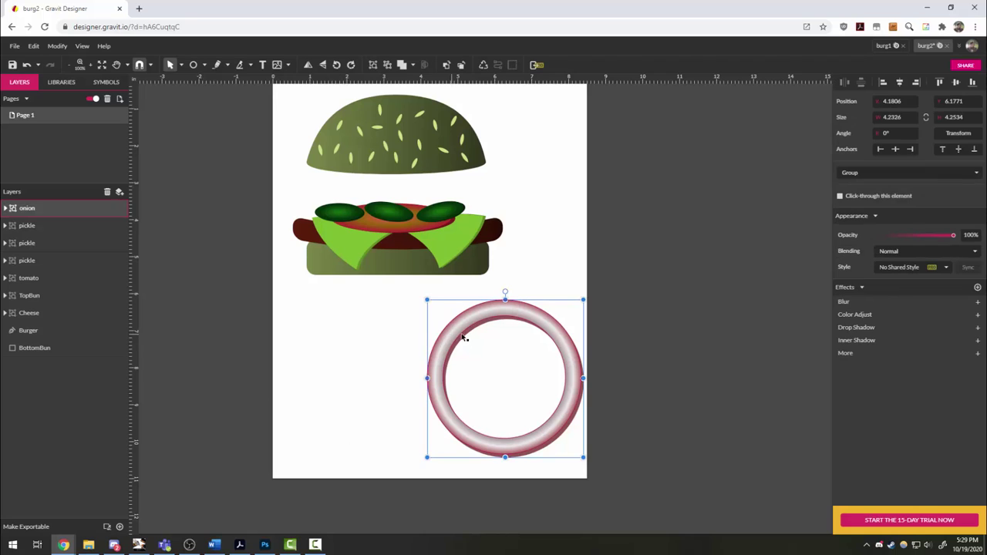
{"action": "left_click_drag", "start_coordinate": [506, 310], "coordinate": [517, 426]}
{"action": "left_click_drag", "start_coordinate": [575, 445], "coordinate": [439, 206]}
{"action": "left_click_drag", "start_coordinate": [371, 180], "coordinate": [368, 178]}
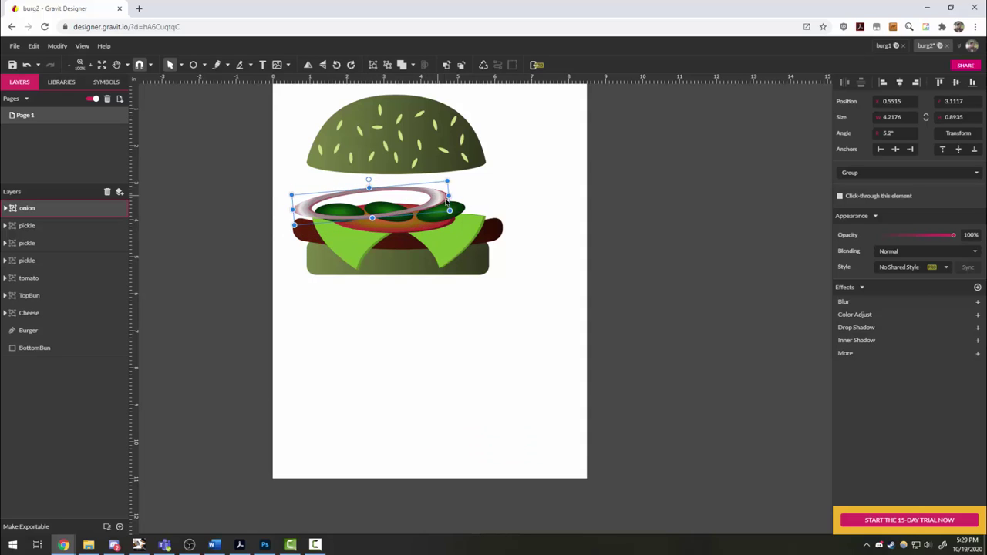
Duplicate the onion ring and place the second copy on the burger
{"action": "left_click_drag", "start_coordinate": [430, 204], "coordinate": [454, 328]}
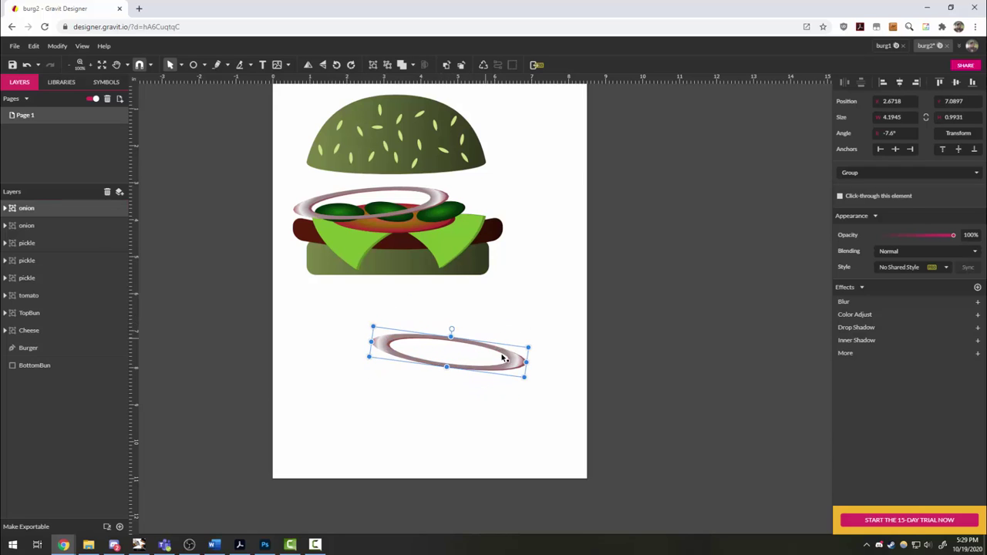
{"action": "left_click_drag", "start_coordinate": [502, 358], "coordinate": [483, 224]}
{"action": "left_click", "coordinate": [475, 455]}
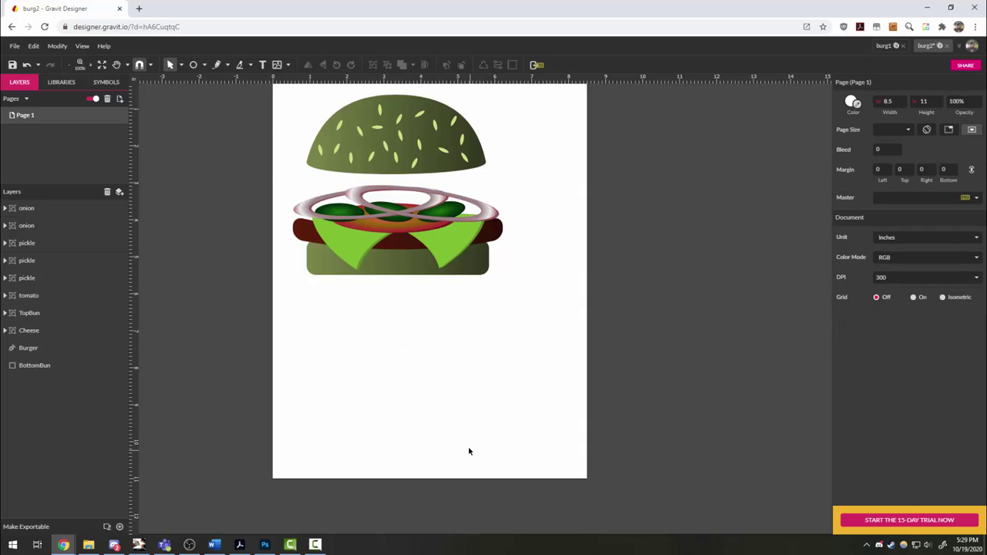
{"action": "scroll", "coordinate": [471, 416], "scroll_direction": "up", "scroll_amount": 3}
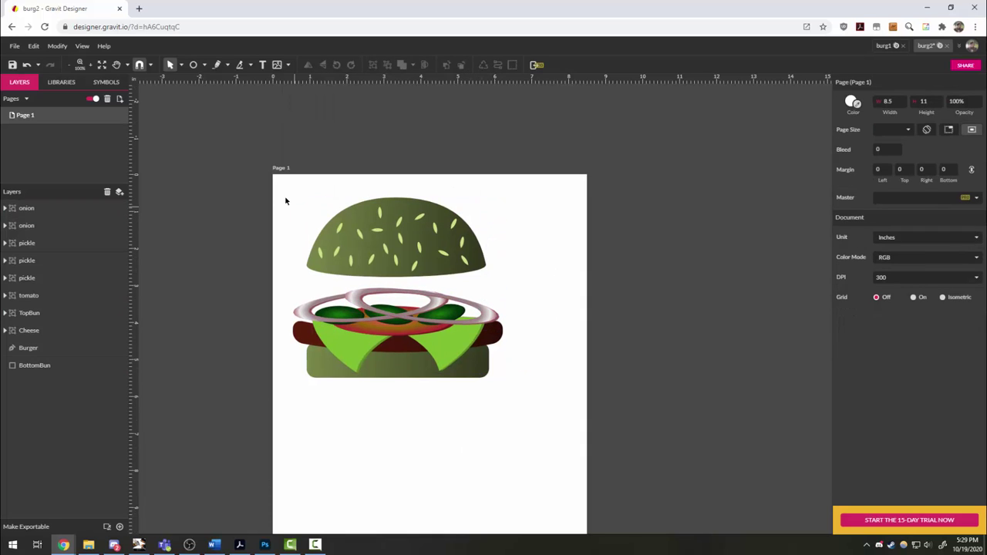
Move TopBun to the top of the Layers panel and nudge the bun above the fillings
{"action": "left_click", "coordinate": [31, 311]}
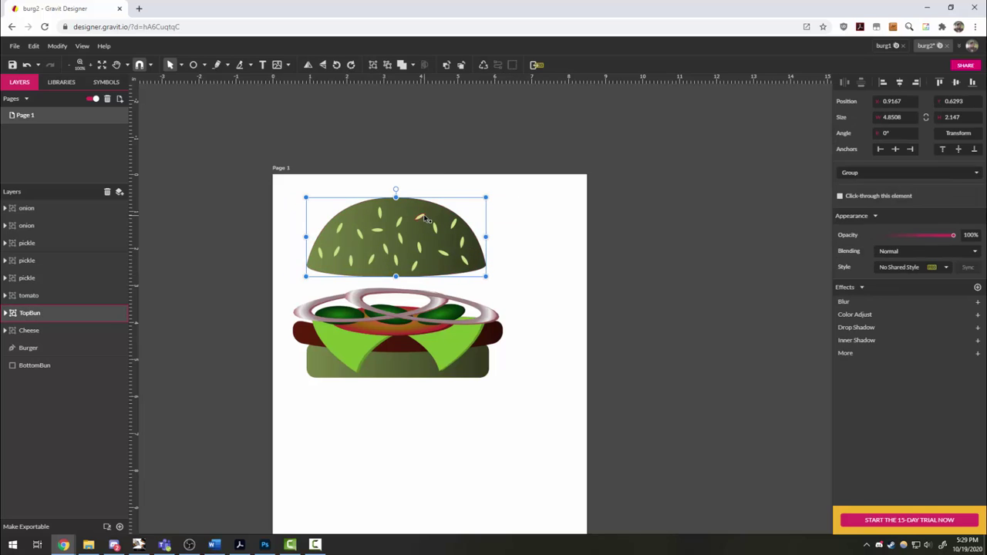
{"action": "left_click_drag", "start_coordinate": [33, 310], "coordinate": [26, 200]}
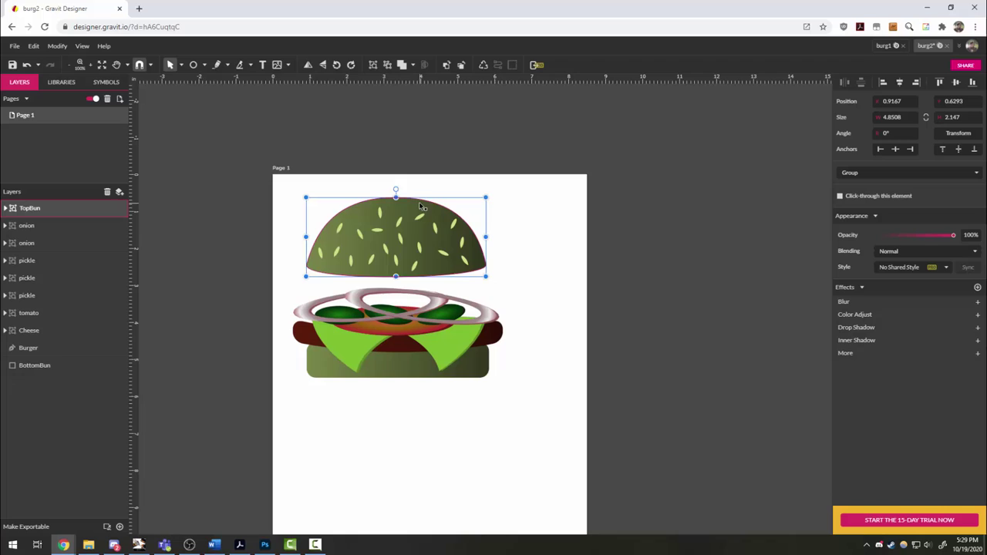
{"action": "mouse_move", "coordinate": [422, 208]}
{"action": "left_mouse_down"}
{"action": "mouse_move", "coordinate": [419, 245]}
{"action": "mouse_move", "coordinate": [405, 204]}
{"action": "left_mouse_up"}
{"action": "left_click", "coordinate": [598, 303]}
{"action": "scroll", "coordinate": [532, 392], "scroll_direction": "down", "scroll_amount": 2}
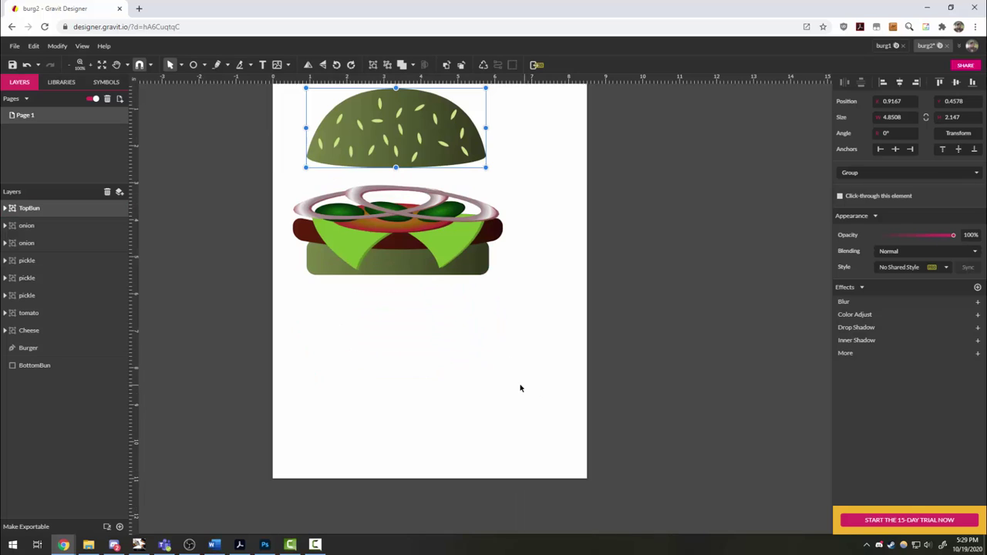
{"action": "scroll", "coordinate": [455, 337], "scroll_direction": "up", "scroll_amount": 1, "text": "ctrl"}
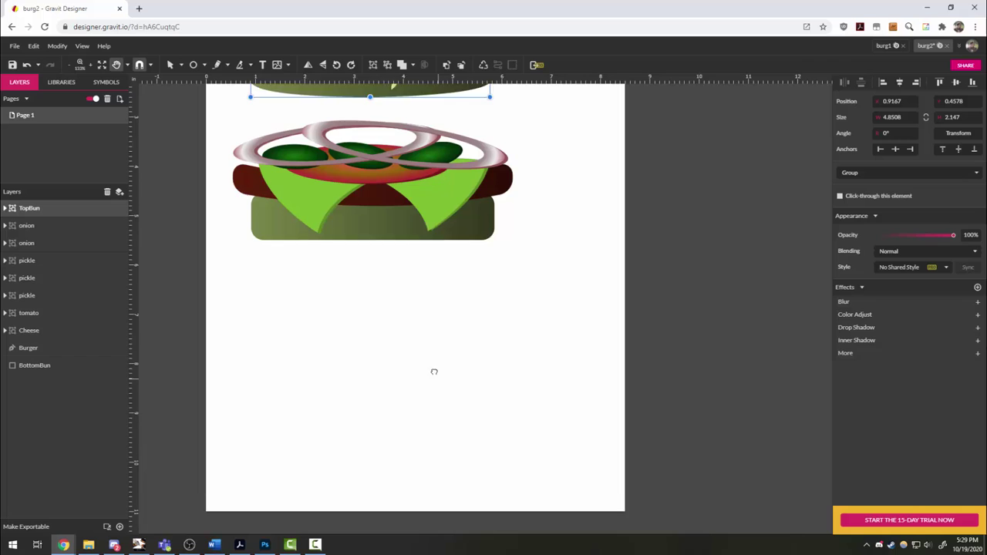
Draw a wavy closed lettuce shape below the burger with the Freehand tool
{"action": "left_click_drag", "start_coordinate": [435, 372], "coordinate": [427, 352]}
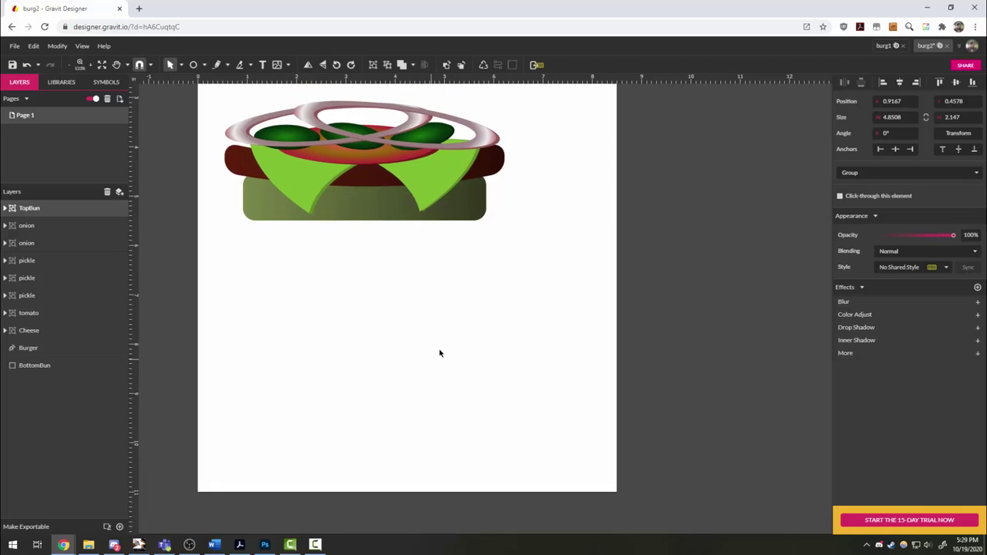
{"action": "left_click", "coordinate": [226, 65]}
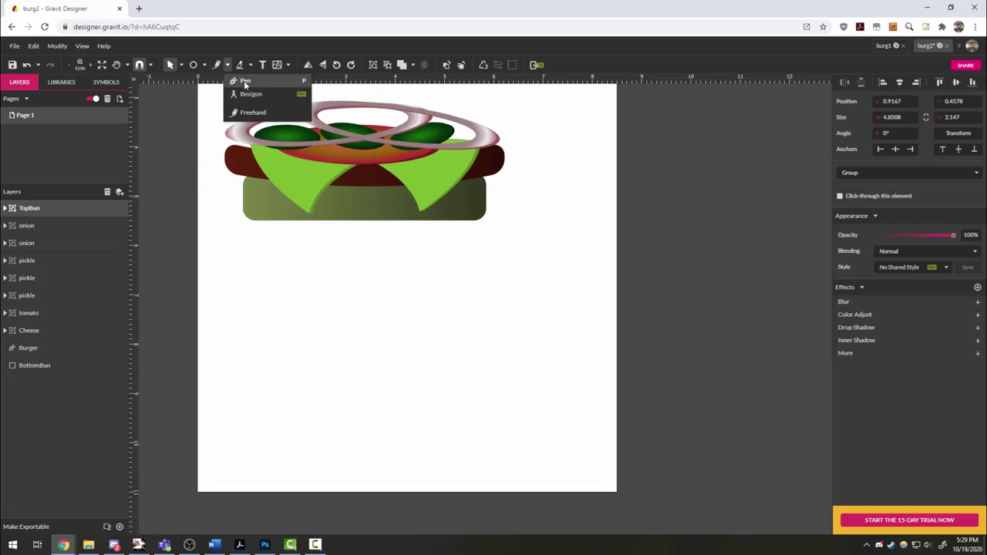
{"action": "left_click", "coordinate": [245, 112]}
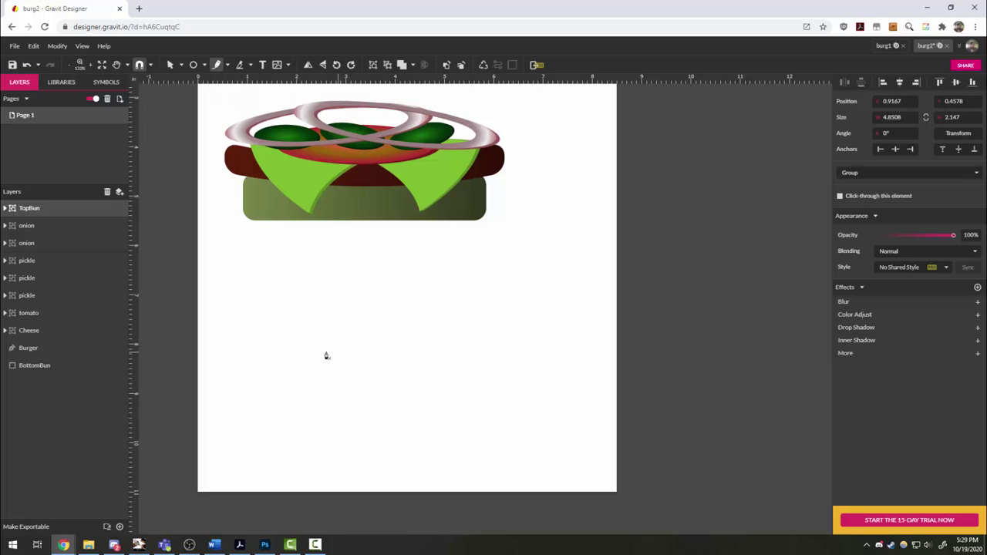
{"action": "mouse_move", "coordinate": [314, 359]}
{"action": "left_mouse_down"}
{"action": "mouse_move", "coordinate": [364, 398]}
{"action": "mouse_move", "coordinate": [394, 405]}
{"action": "mouse_move", "coordinate": [475, 383]}
{"action": "mouse_move", "coordinate": [489, 362]}
{"action": "mouse_move", "coordinate": [475, 310]}
{"action": "mouse_move", "coordinate": [411, 277]}
{"action": "mouse_move", "coordinate": [318, 297]}
{"action": "mouse_move", "coordinate": [315, 357]}
{"action": "left_mouse_up"}
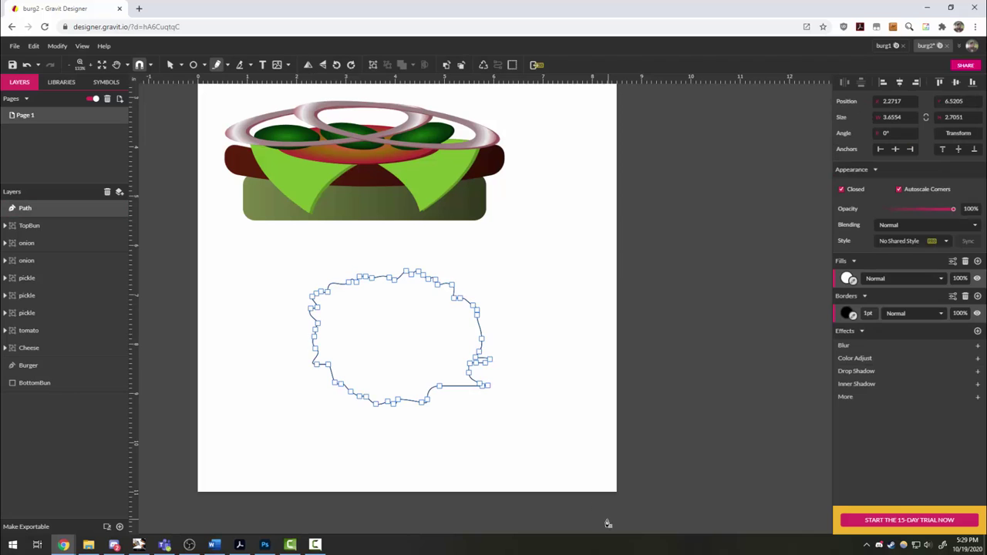
Fill the lettuce shape bright green (#1CEE62)
{"action": "scroll", "coordinate": [416, 389], "scroll_direction": "up", "scroll_amount": 3}
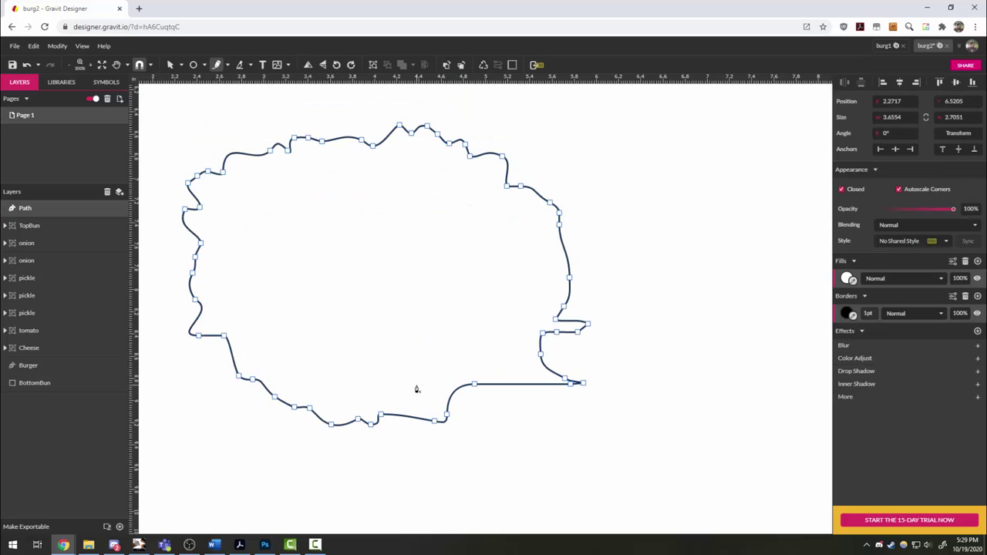
{"action": "scroll", "coordinate": [588, 409], "scroll_direction": "left", "scroll_amount": 3}
{"action": "left_click", "coordinate": [847, 279]}
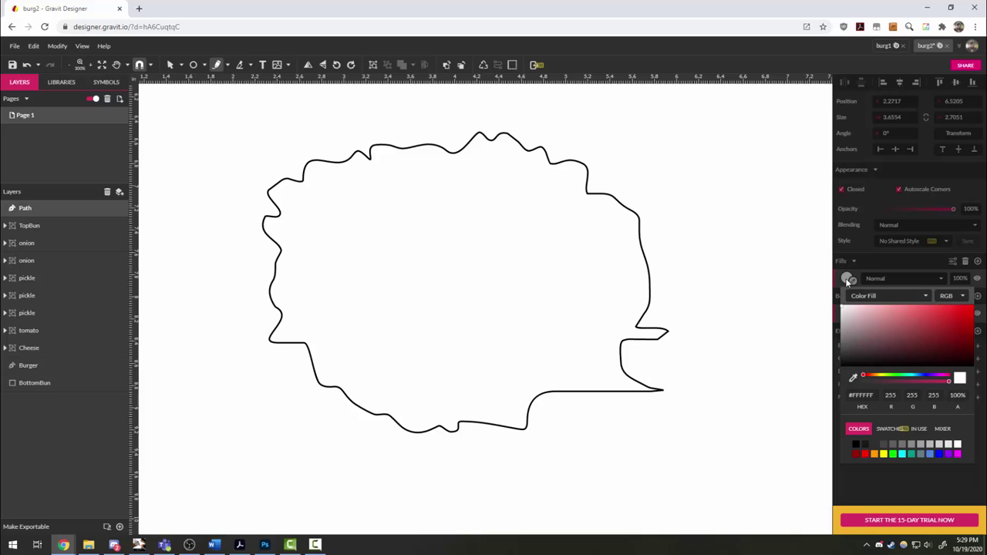
{"action": "left_click_drag", "start_coordinate": [883, 377], "coordinate": [896, 377]}
{"action": "left_click", "coordinate": [970, 316]}
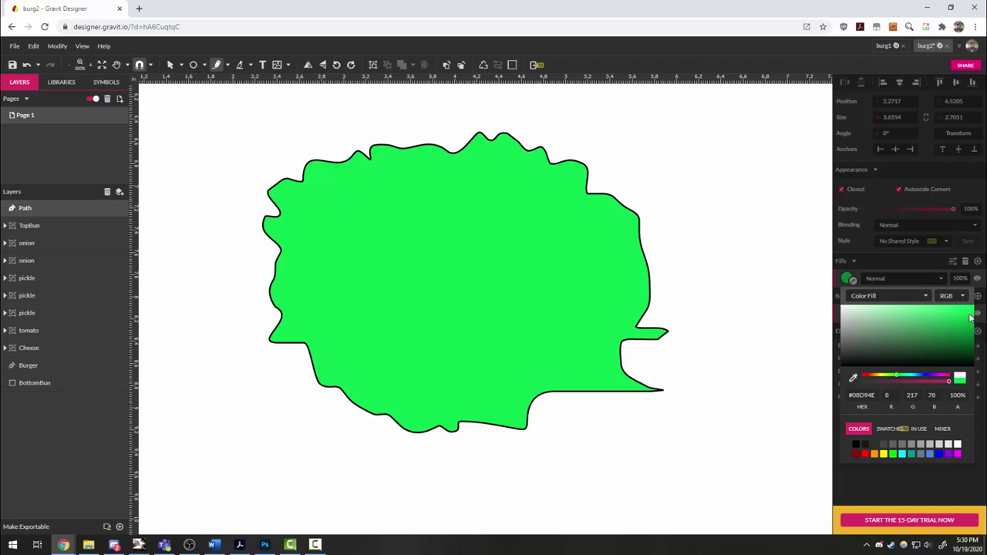
{"action": "mouse_move", "coordinate": [970, 316]}
{"action": "left_mouse_down"}
{"action": "mouse_move", "coordinate": [969, 327]}
{"action": "mouse_move", "coordinate": [959, 314]}
{"action": "left_mouse_up"}
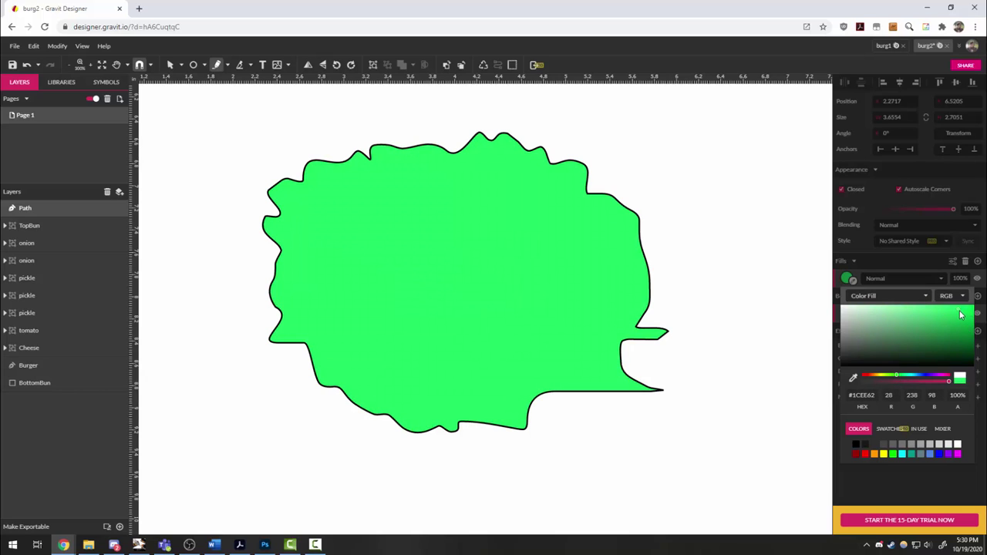
{"action": "left_click", "coordinate": [921, 262]}
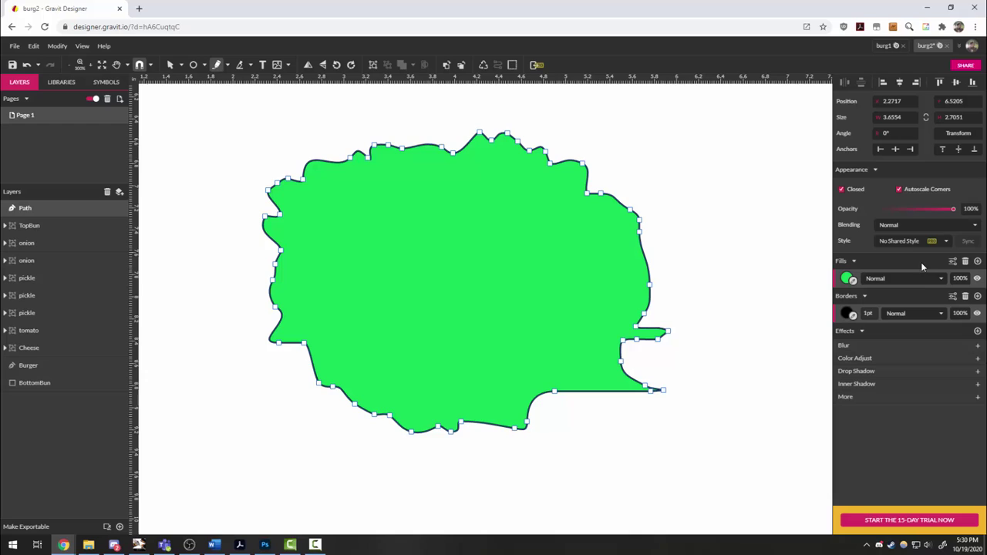
Remove the lettuce's black outline and make an offset copy of it
{"action": "left_click", "coordinate": [966, 296]}
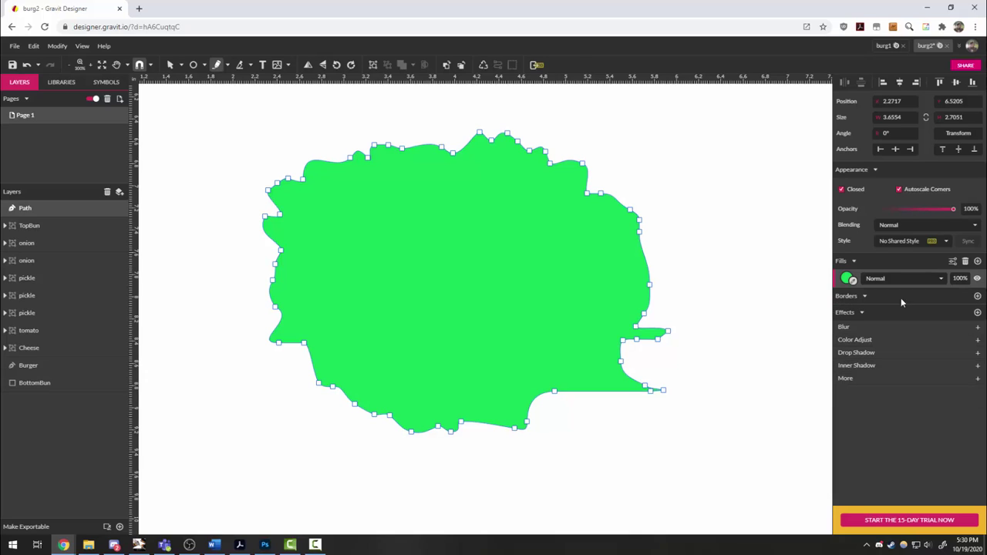
{"action": "left_click", "coordinate": [169, 65]}
{"action": "left_click", "coordinate": [183, 289]}
{"action": "left_click", "coordinate": [408, 275]}
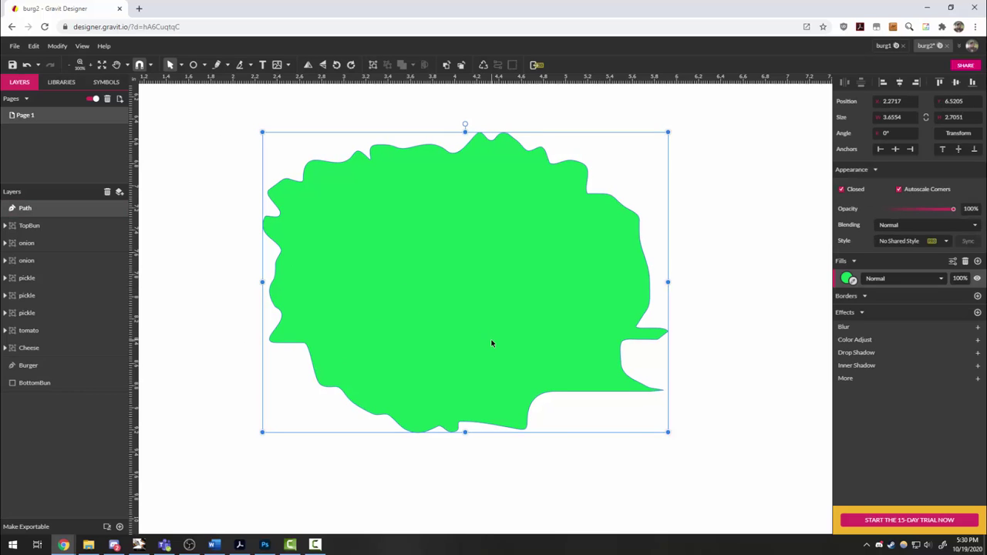
{"action": "left_click_drag", "start_coordinate": [492, 344], "coordinate": [490, 342]}
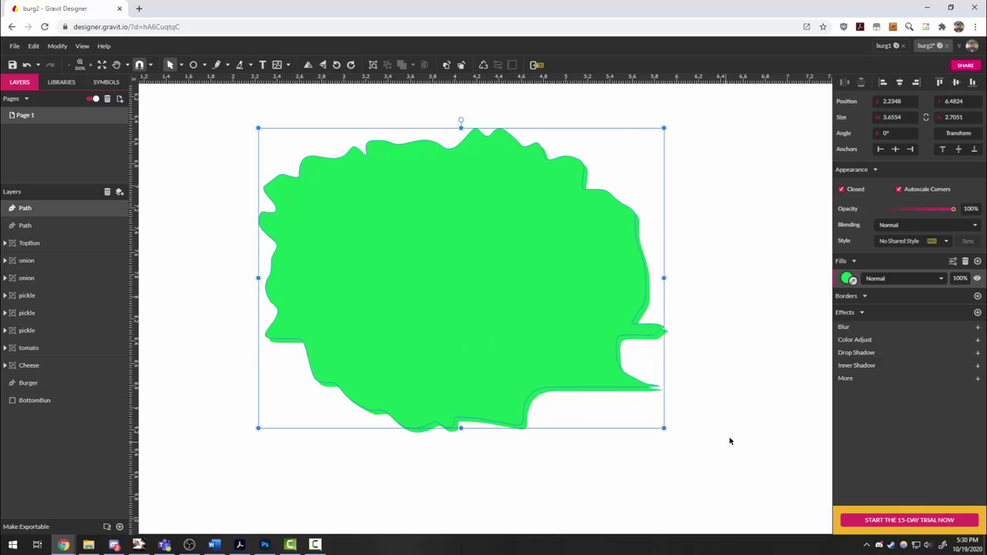
Darken the back lettuce copy to #11AE45
{"action": "left_click", "coordinate": [662, 346]}
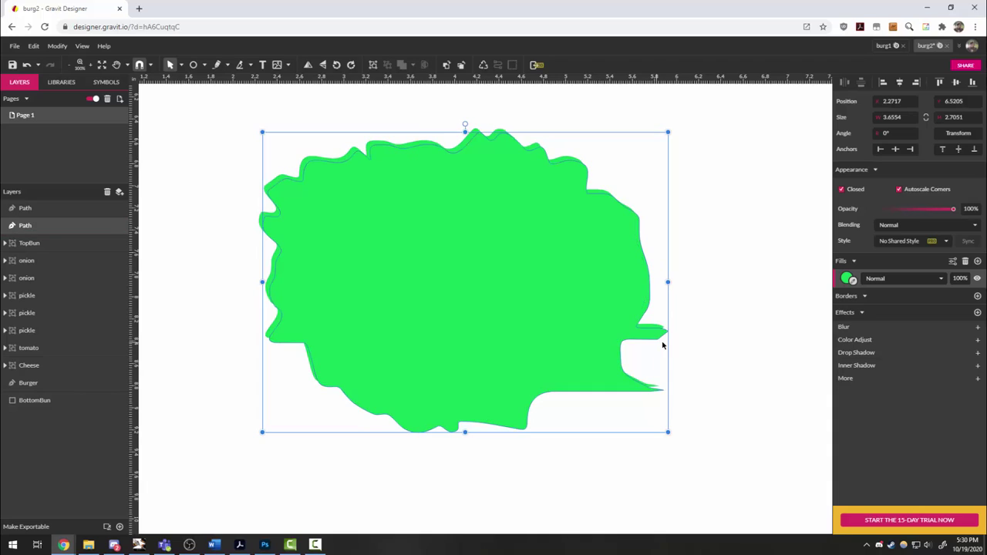
{"action": "left_click", "coordinate": [849, 279]}
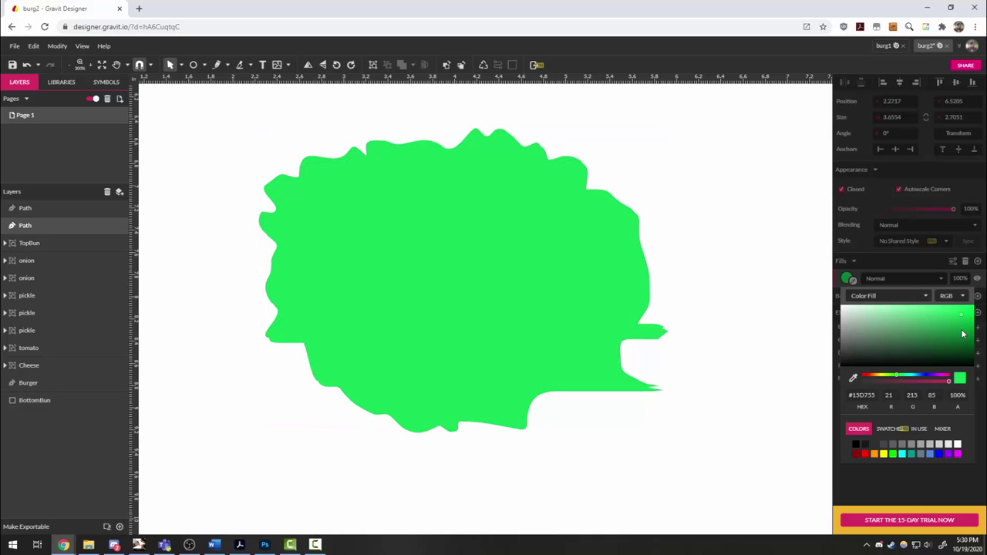
{"action": "left_click_drag", "start_coordinate": [962, 334], "coordinate": [961, 329]}
{"action": "left_click", "coordinate": [750, 378]}
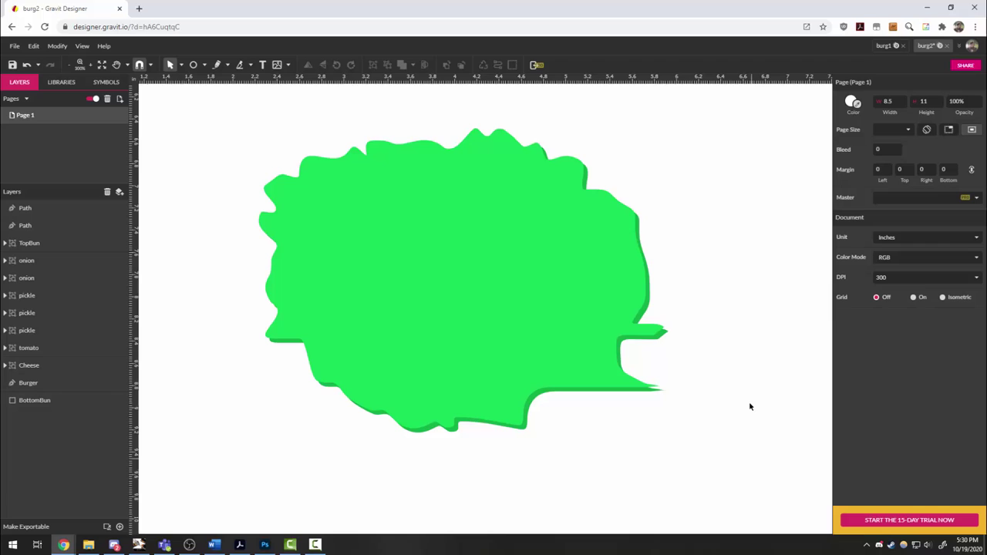
Nudge the front shape, rotate both lettuce shapes roughly 180°, and reselect them
{"action": "left_click", "coordinate": [266, 204]}
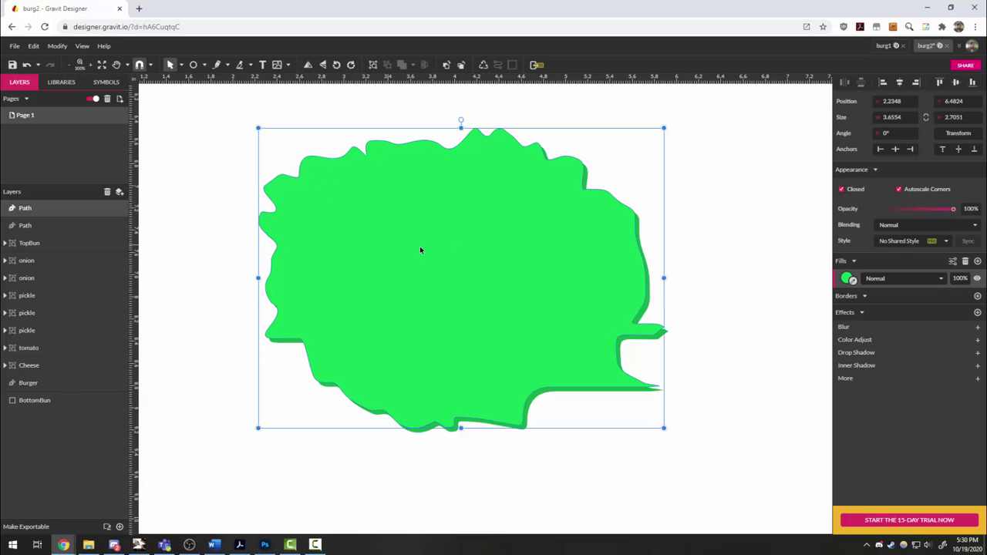
{"action": "left_click_drag", "start_coordinate": [420, 249], "coordinate": [452, 259]}
{"action": "key", "text": "ctrl+a"}
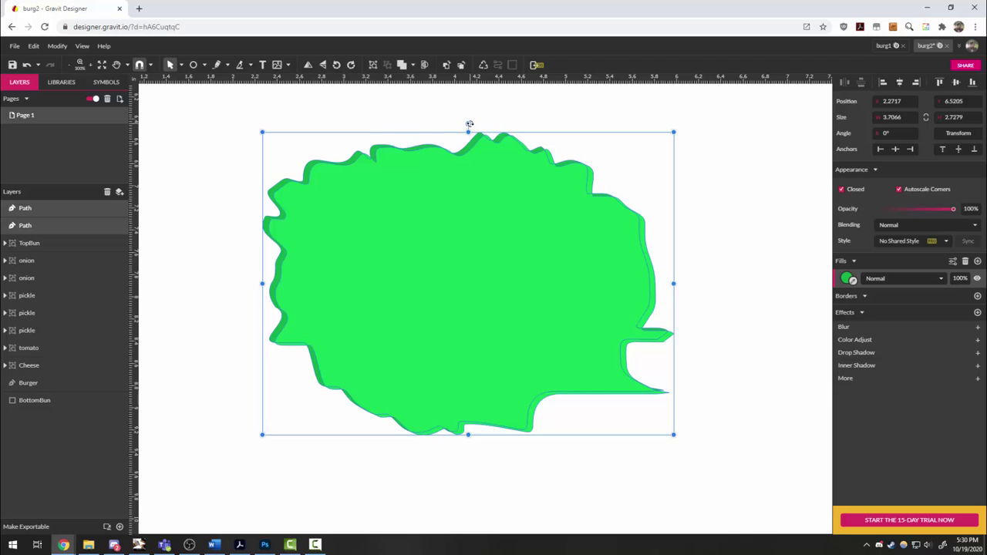
{"action": "left_click_drag", "start_coordinate": [468, 124], "coordinate": [471, 419]}
{"action": "left_click", "coordinate": [571, 476]}
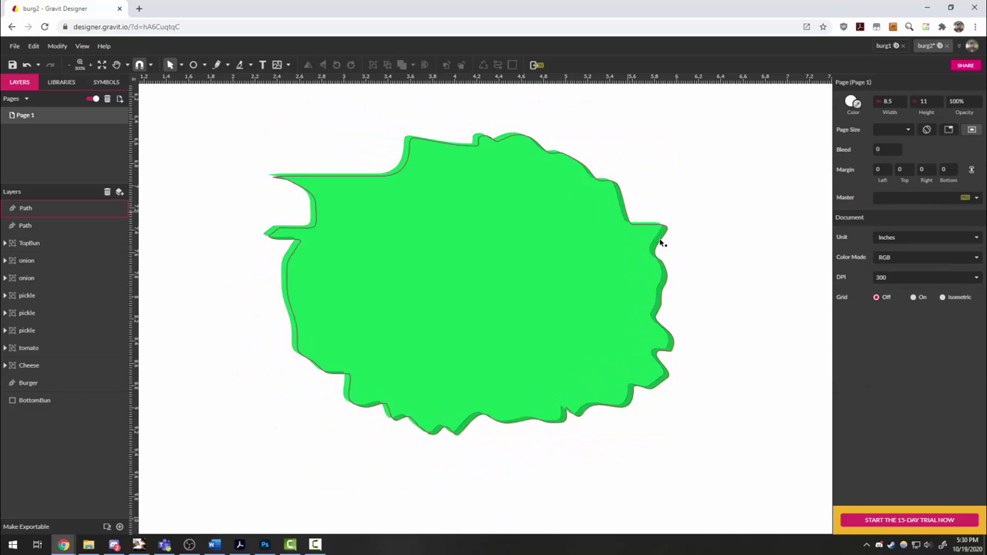
{"action": "left_click_drag", "start_coordinate": [699, 211], "coordinate": [542, 470]}
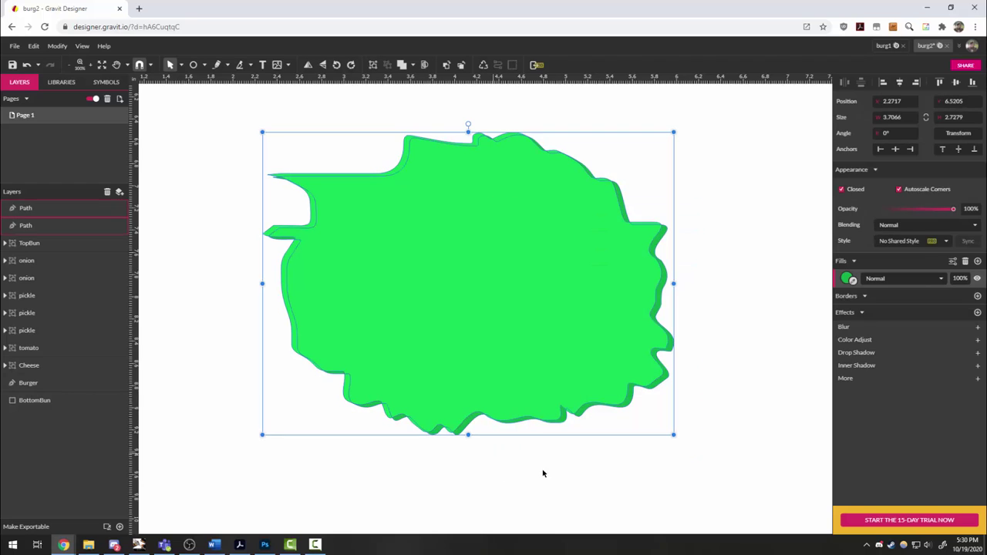
Group the two green shapes as 'lettuce' and place the layer just below TopBun
{"action": "key", "text": "ctrl+g"}
{"action": "left_click", "coordinate": [114, 214]}
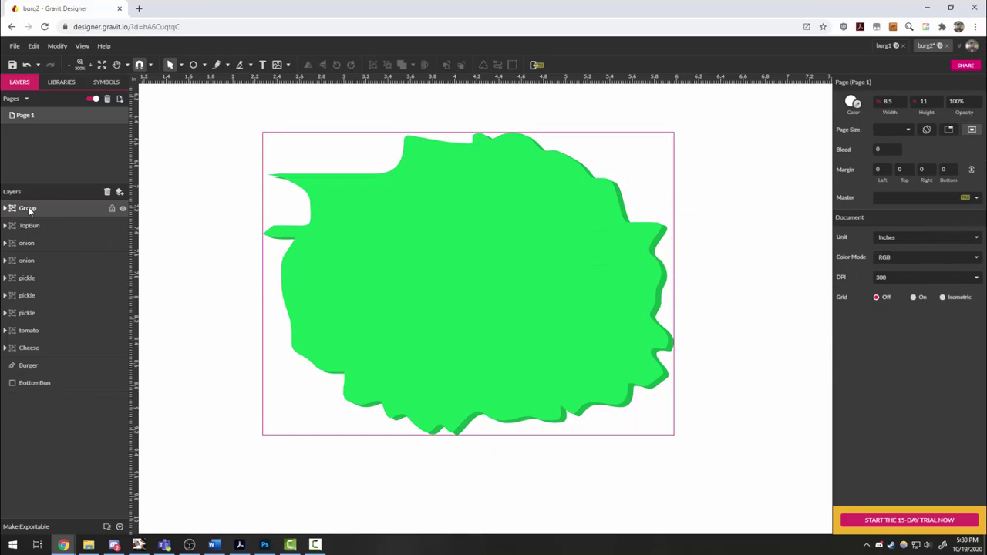
{"action": "left_click", "coordinate": [114, 215]}
{"action": "type", "text": "lettuce"}
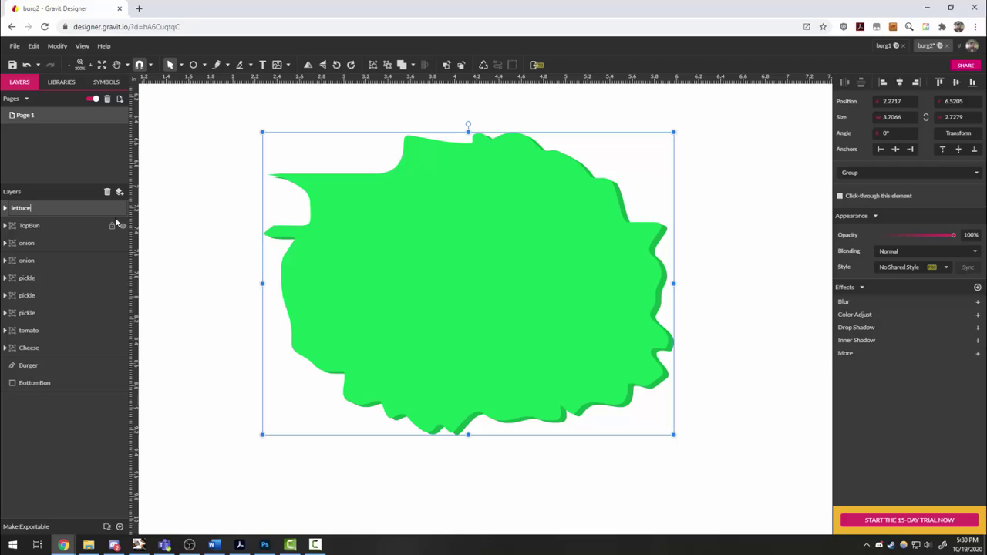
{"action": "key", "text": "Return"}
{"action": "left_click_drag", "start_coordinate": [36, 225], "coordinate": [31, 235]}
{"action": "left_click", "coordinate": [309, 411]}
Flatten the lettuce to half height, widen it on the onion rings, and stack it beneath the tomato
{"action": "scroll", "coordinate": [309, 411], "scroll_direction": "down", "scroll_amount": 3}
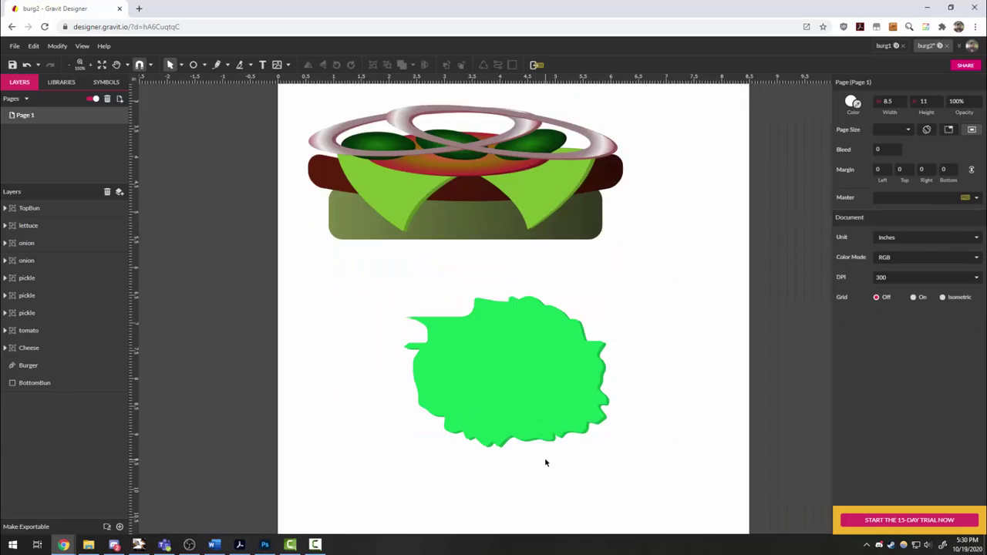
{"action": "left_click", "coordinate": [518, 390]}
{"action": "left_click_drag", "start_coordinate": [519, 350], "coordinate": [518, 399]}
{"action": "left_click_drag", "start_coordinate": [449, 425], "coordinate": [421, 424]}
{"action": "left_click_drag", "start_coordinate": [524, 432], "coordinate": [515, 243]}
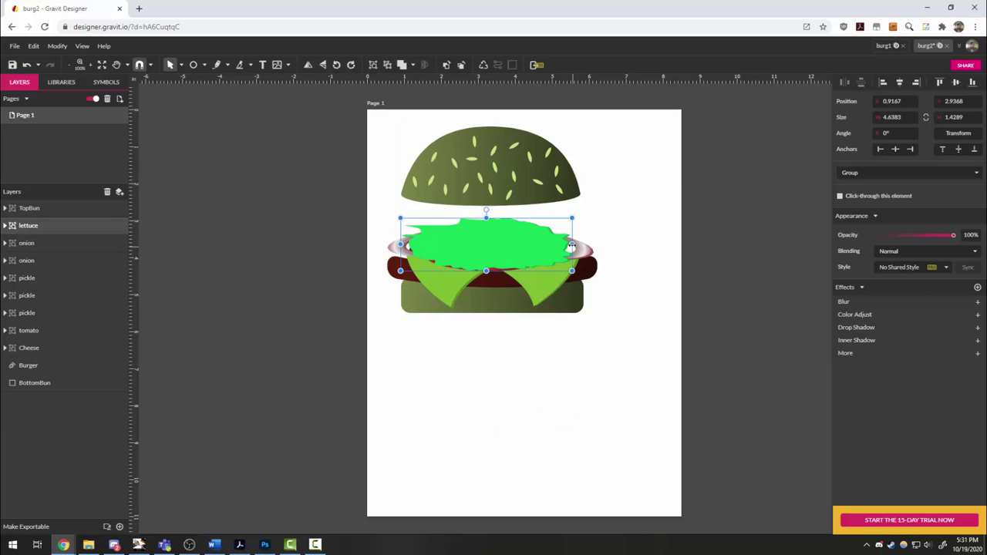
{"action": "left_click_drag", "start_coordinate": [571, 244], "coordinate": [583, 245]}
{"action": "left_click_drag", "start_coordinate": [401, 244], "coordinate": [396, 245]}
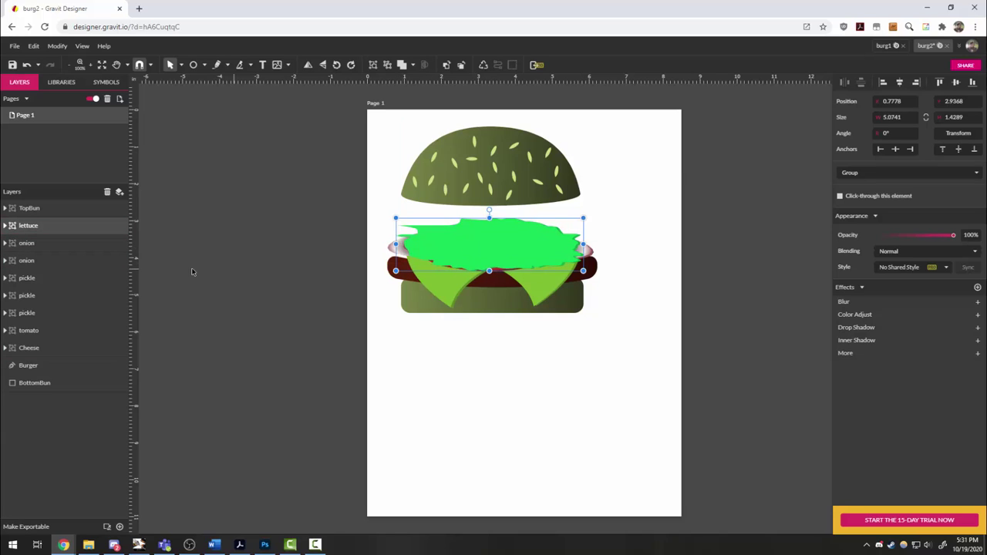
{"action": "left_click_drag", "start_coordinate": [23, 228], "coordinate": [21, 344]}
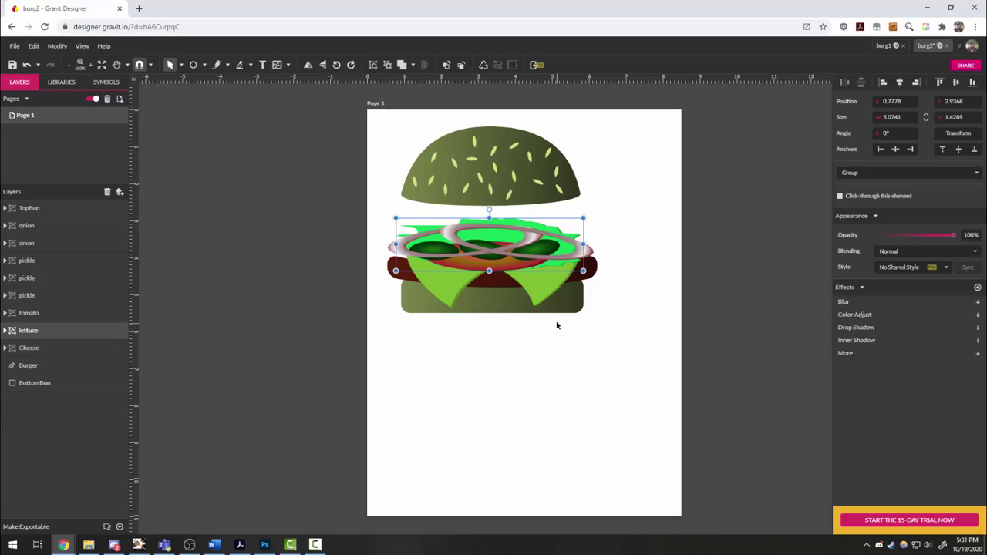
{"action": "key", "text": "Down"}
{"action": "key", "text": "Down"}
{"action": "key", "text": "Down"}
{"action": "key", "text": "Down"}
{"action": "key", "text": "Down"}
{"action": "key", "text": "Down"}
{"action": "key", "text": "Down"}
{"action": "key", "text": "Down"}
{"action": "key", "text": "Down"}
{"action": "key", "text": "Down"}
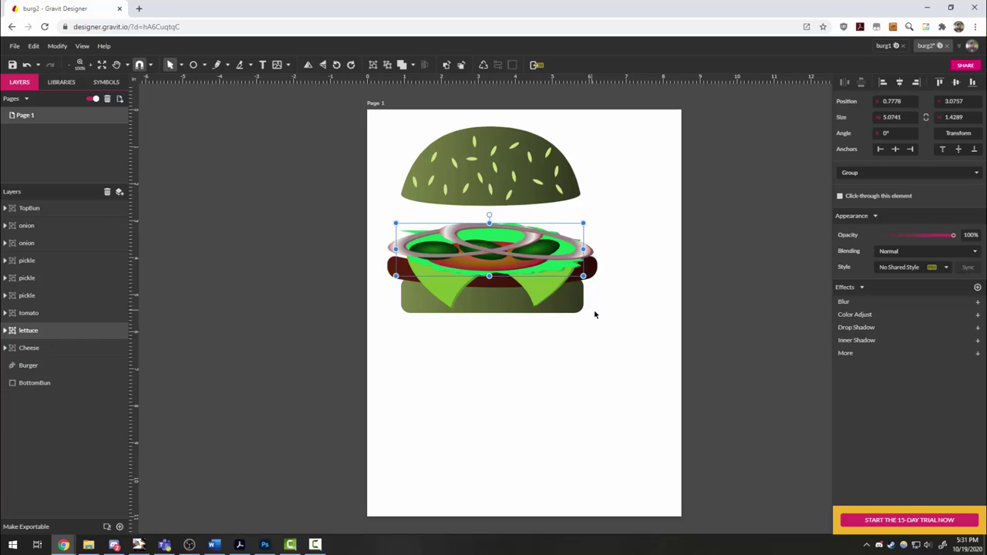
Eyedrop a deeper green for the first lettuce path and set the second to #0D8836
{"action": "scroll", "coordinate": [564, 277], "scroll_direction": "up", "scroll_amount": 10}
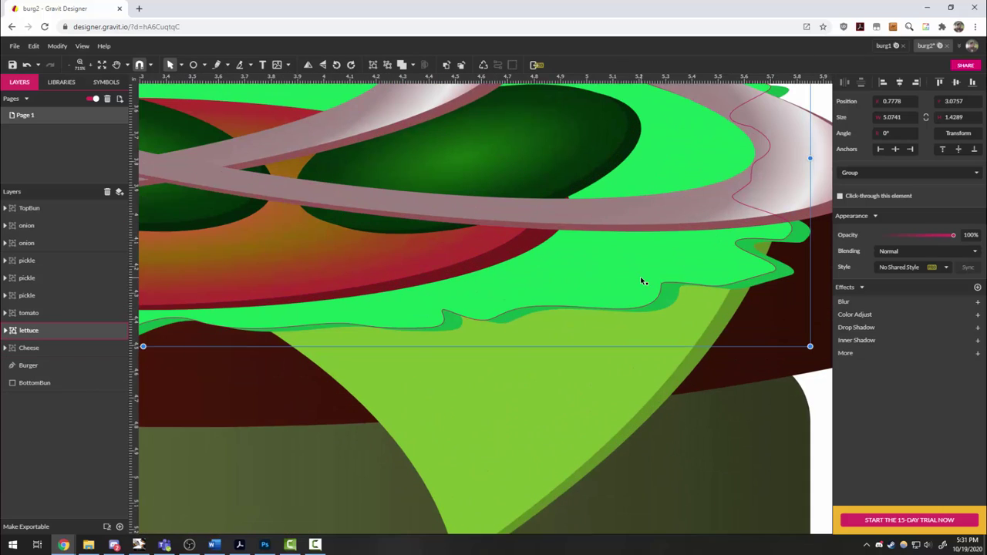
{"action": "double_click", "coordinate": [640, 281]}
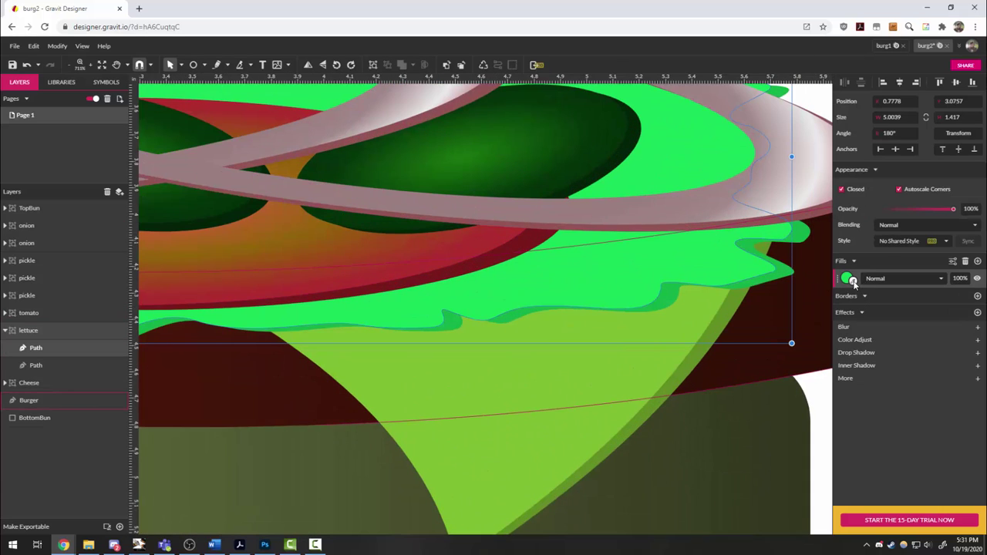
{"action": "left_click_drag", "start_coordinate": [849, 280], "coordinate": [771, 283]}
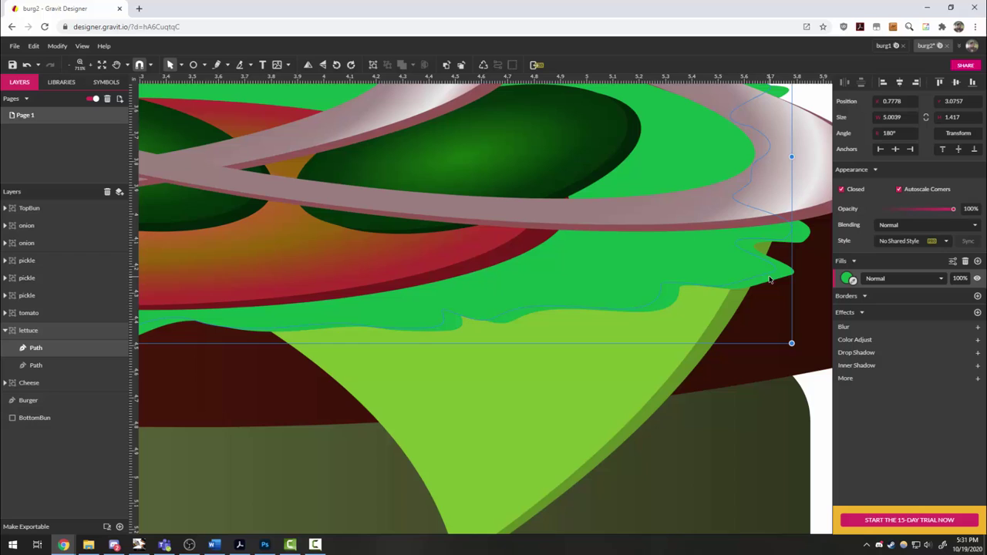
{"action": "left_click", "coordinate": [783, 279]}
{"action": "left_click", "coordinate": [851, 278]}
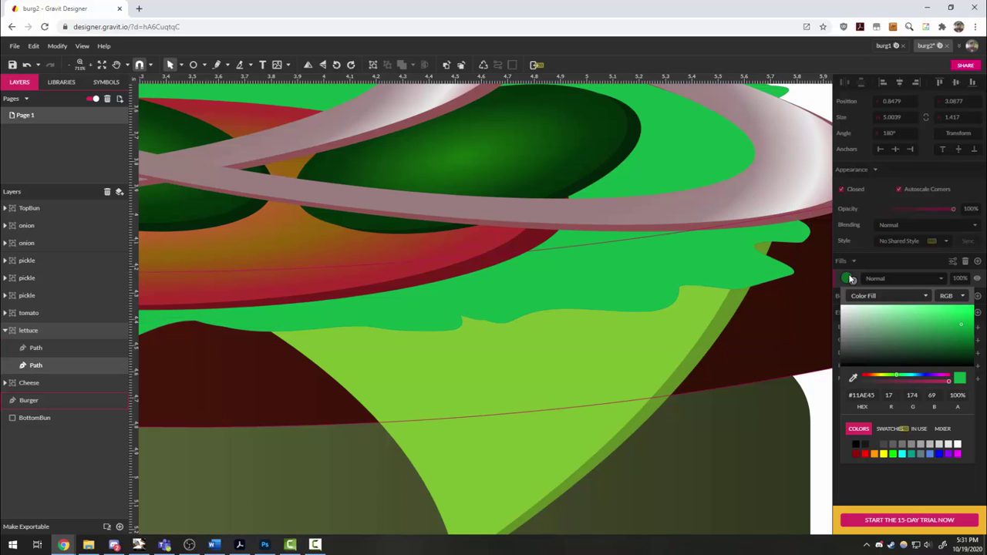
{"action": "left_click", "coordinate": [963, 337]}
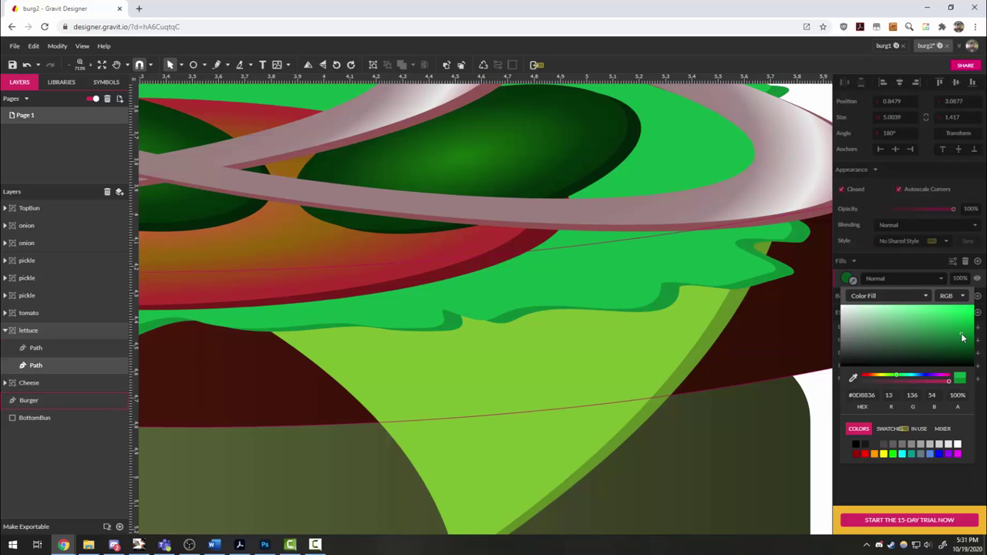
{"action": "left_click", "coordinate": [825, 407]}
{"action": "scroll", "coordinate": [740, 475], "scroll_direction": "down", "scroll_amount": 5}
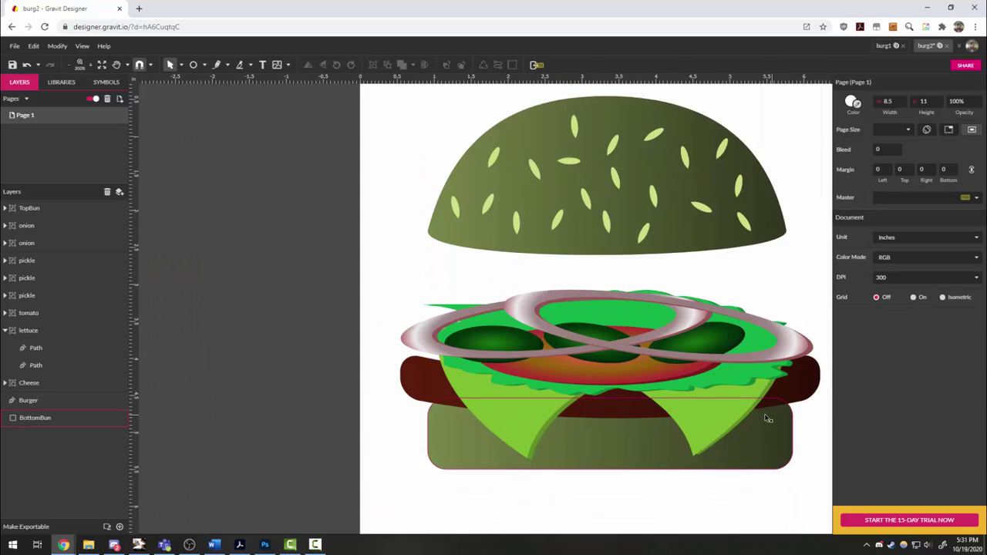
{"action": "scroll", "coordinate": [740, 475], "scroll_direction": "down", "scroll_amount": 2}
{"action": "scroll", "coordinate": [652, 431], "scroll_direction": "right", "scroll_amount": 5}
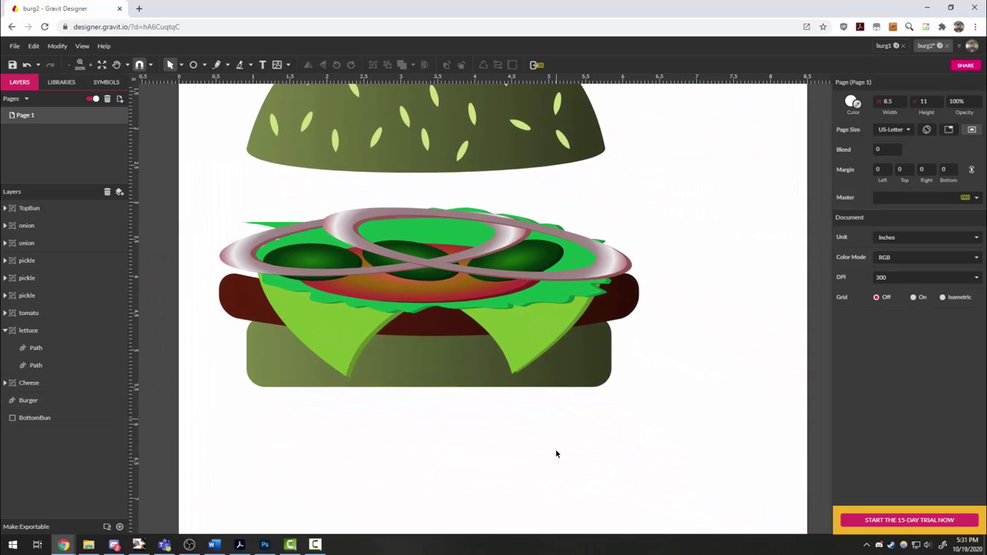
Draw a freehand zigzag across the onion rings with no fill
{"action": "left_click", "coordinate": [215, 66]}
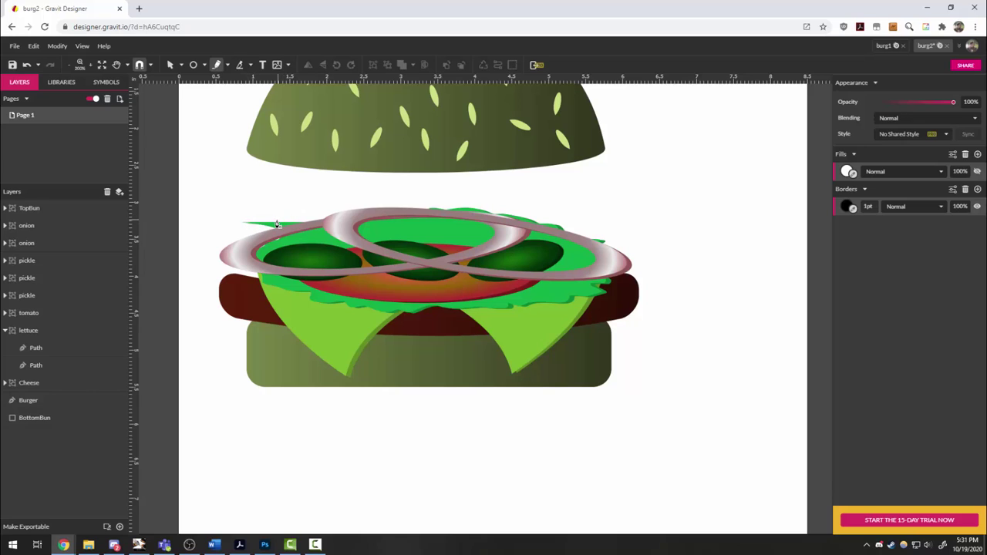
{"action": "mouse_move", "coordinate": [283, 228]}
{"action": "left_mouse_down"}
{"action": "mouse_move", "coordinate": [306, 257]}
{"action": "mouse_move", "coordinate": [334, 224]}
{"action": "mouse_move", "coordinate": [383, 261]}
{"action": "mouse_move", "coordinate": [408, 217]}
{"action": "mouse_move", "coordinate": [437, 246]}
{"action": "mouse_move", "coordinate": [491, 221]}
{"action": "mouse_move", "coordinate": [513, 265]}
{"action": "mouse_move", "coordinate": [570, 230]}
{"action": "mouse_move", "coordinate": [587, 269]}
{"action": "left_mouse_up"}
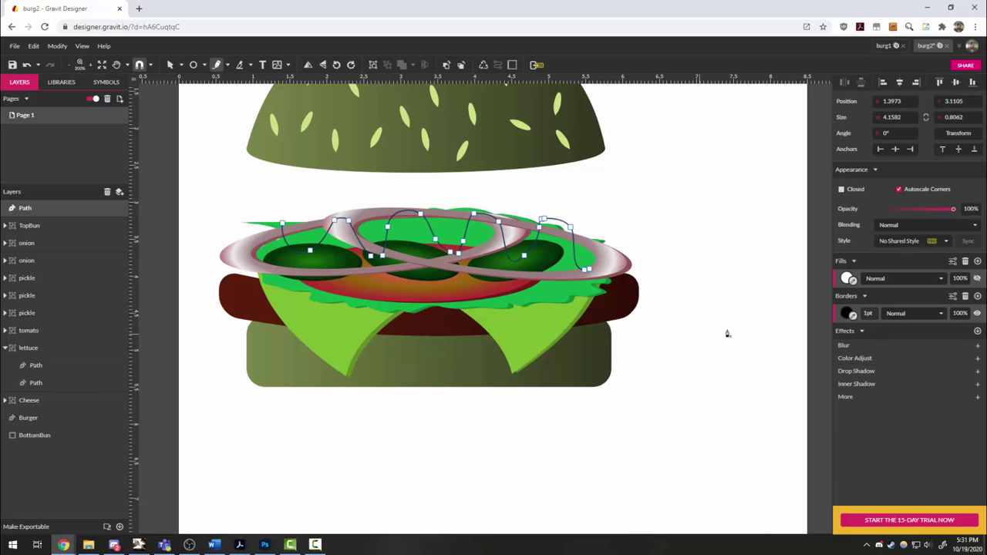
{"action": "left_click", "coordinate": [965, 262]}
Give the zigzag a red #FD0000 border, 12pt wide, with round ends
{"action": "left_click", "coordinate": [846, 295]}
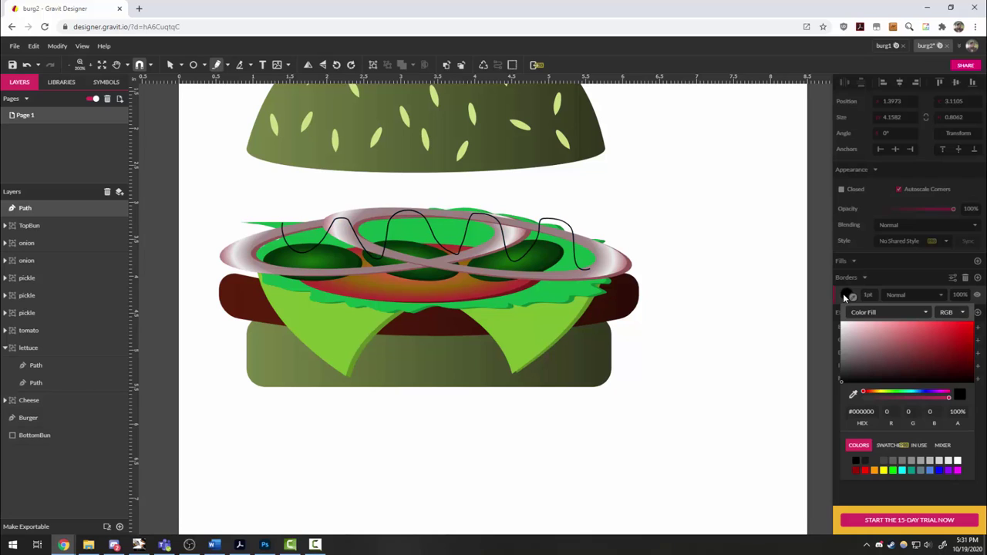
{"action": "left_click", "coordinate": [970, 332]}
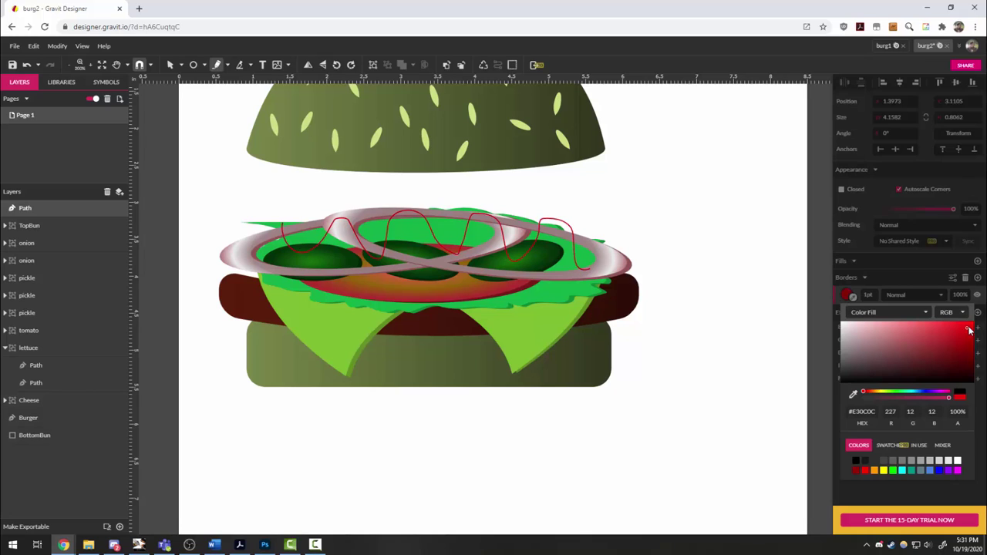
{"action": "left_click", "coordinate": [904, 287]}
{"action": "left_click_drag", "start_coordinate": [869, 293], "coordinate": [866, 289]}
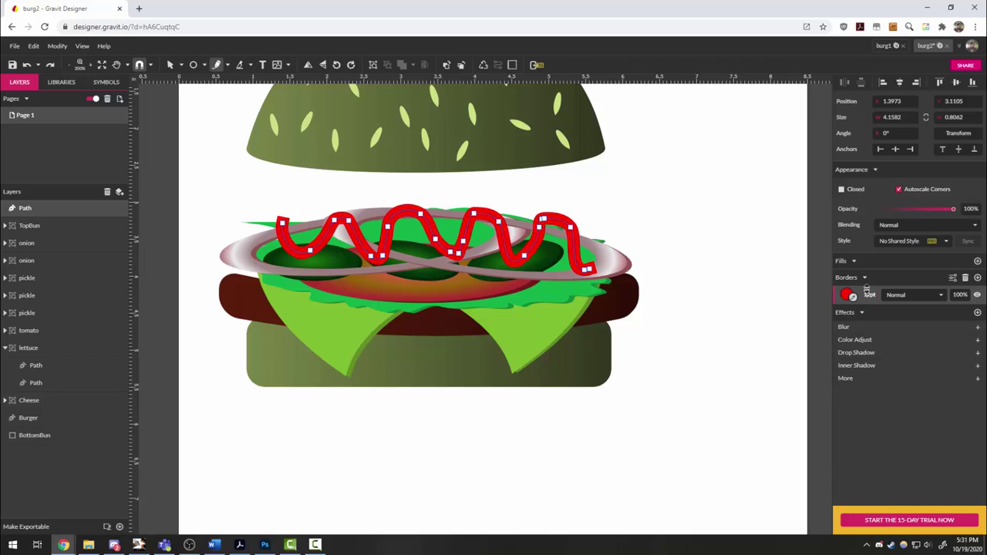
{"action": "left_click", "coordinate": [953, 281]}
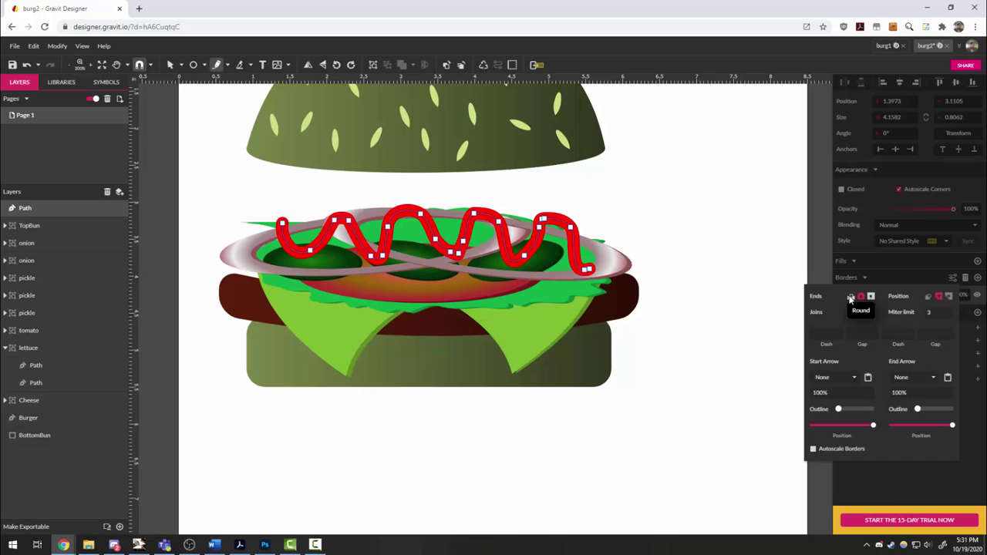
{"action": "left_click", "coordinate": [691, 244]}
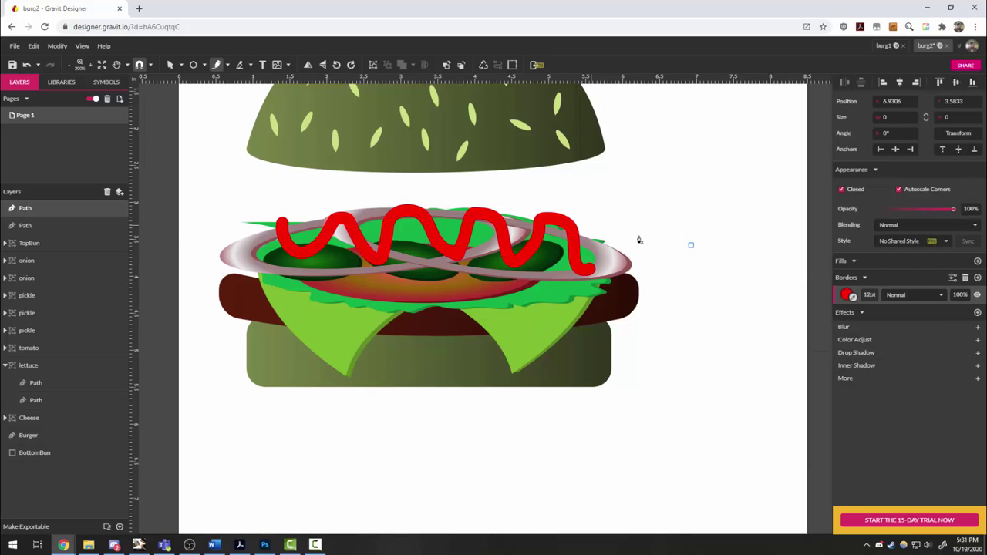
{"action": "left_click", "coordinate": [702, 173]}
Duplicate the ketchup zigzag onto the top bun, shrink it slightly and flip it
{"action": "key", "text": "Escape"}
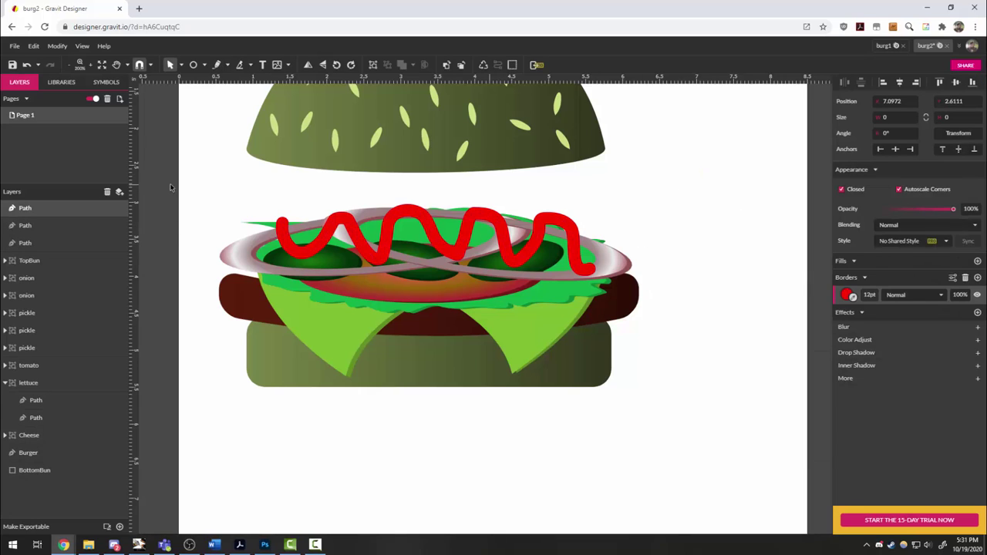
{"action": "left_click", "coordinate": [359, 233]}
{"action": "left_click_drag", "start_coordinate": [356, 238], "coordinate": [326, 178]}
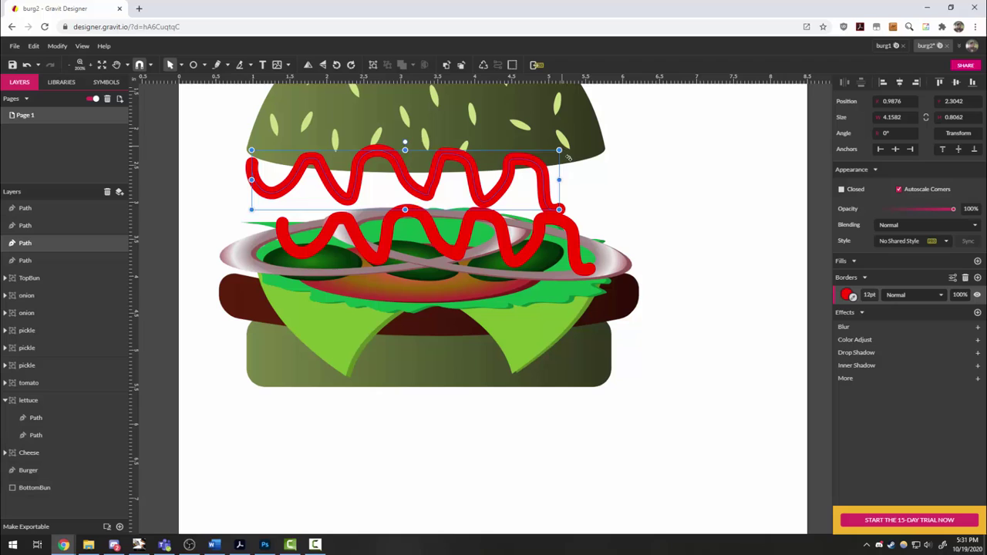
{"action": "left_click_drag", "start_coordinate": [558, 149], "coordinate": [559, 153]}
{"action": "left_click_drag", "start_coordinate": [244, 221], "coordinate": [247, 225]}
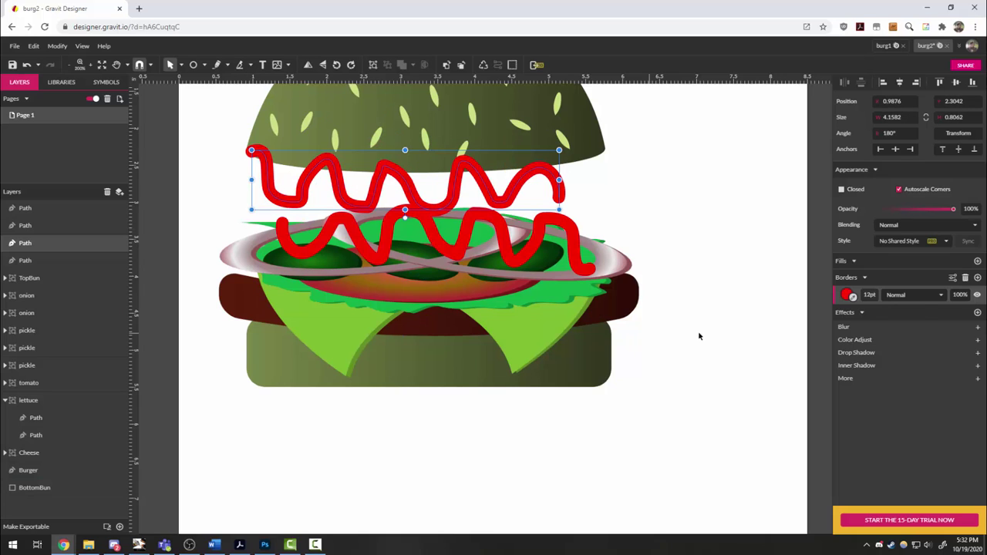
Recolour the copied zigzag's stroke to mustard green (#5DC805)
{"action": "left_click", "coordinate": [845, 295]}
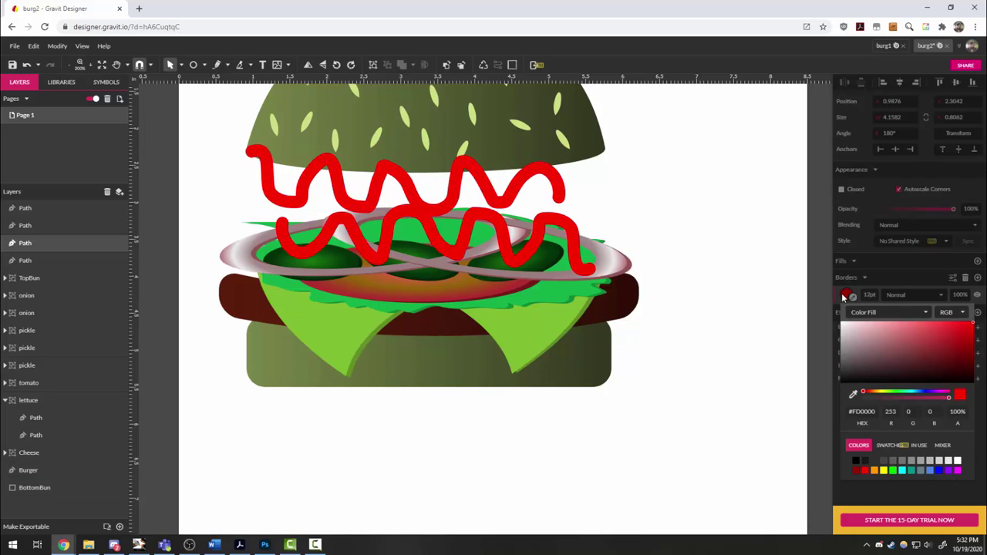
{"action": "left_click", "coordinate": [883, 395]}
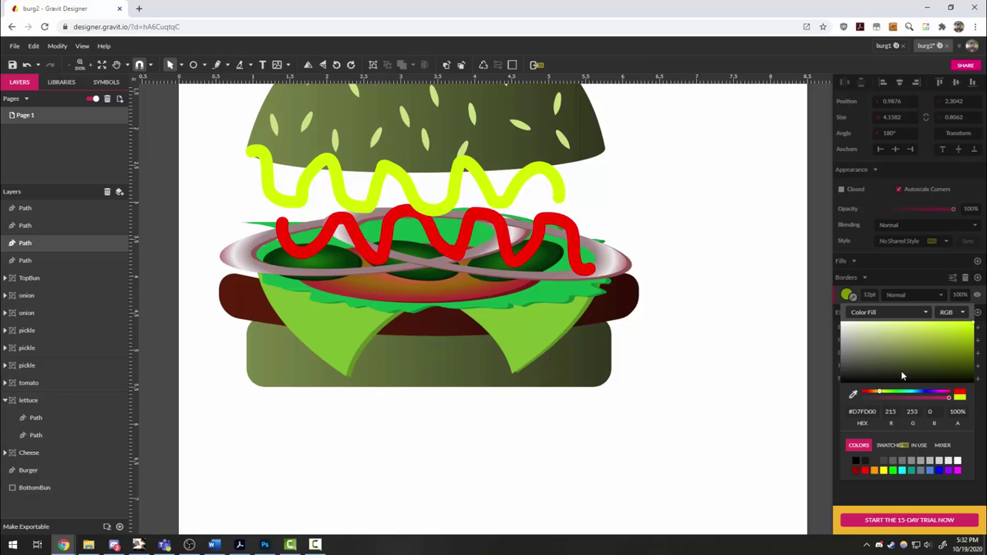
{"action": "mouse_move", "coordinate": [935, 347]}
{"action": "left_mouse_down"}
{"action": "mouse_move", "coordinate": [943, 353]}
{"action": "mouse_move", "coordinate": [926, 331]}
{"action": "left_mouse_up"}
{"action": "left_click_drag", "start_coordinate": [880, 394], "coordinate": [886, 394]}
{"action": "left_click_drag", "start_coordinate": [960, 353], "coordinate": [969, 342]}
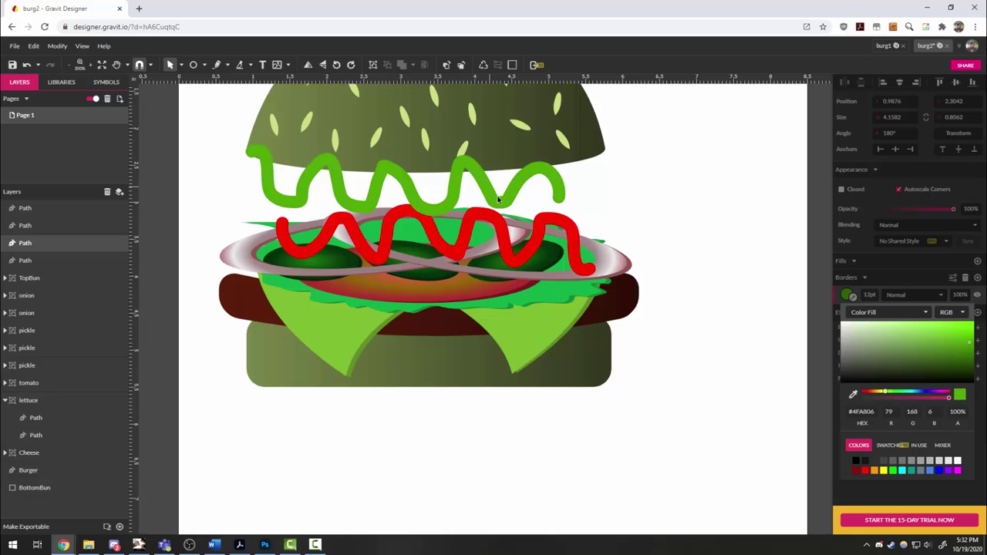
Position the green zigzag over the red one across the fillings
{"action": "left_click_drag", "start_coordinate": [498, 200], "coordinate": [514, 242]}
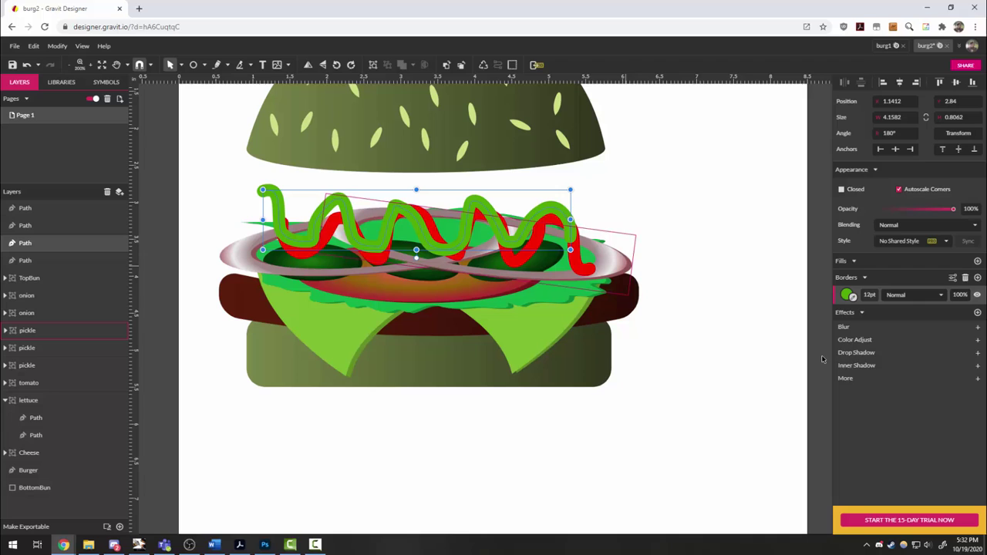
{"action": "left_click", "coordinate": [849, 295]}
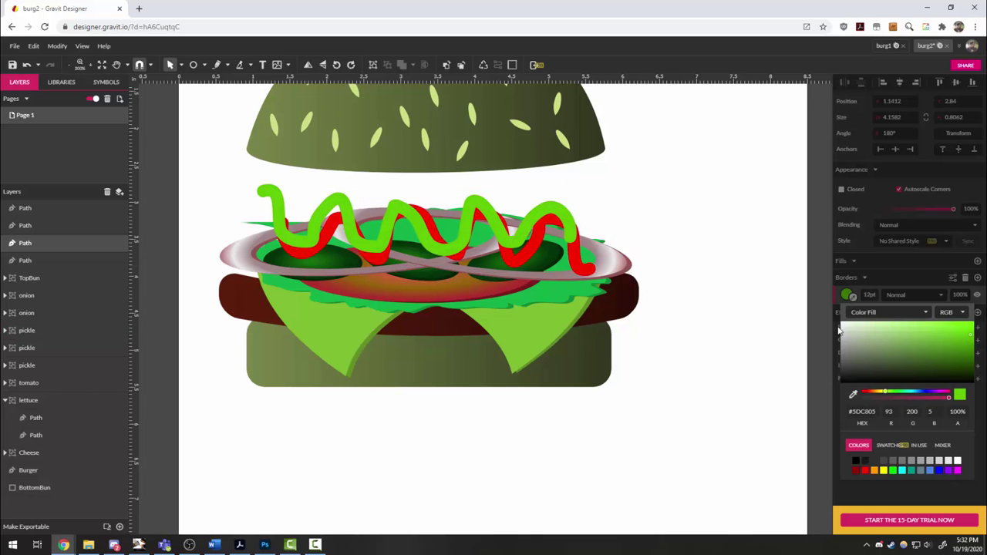
{"action": "mouse_move", "coordinate": [508, 241]}
{"action": "left_mouse_down"}
{"action": "mouse_move", "coordinate": [511, 251]}
{"action": "mouse_move", "coordinate": [490, 253]}
{"action": "left_mouse_up"}
Select both sauce zigzags and move them down onto the fillings
{"action": "left_click", "coordinate": [663, 364]}
{"action": "scroll", "coordinate": [468, 480], "scroll_direction": "down", "scroll_amount": 3}
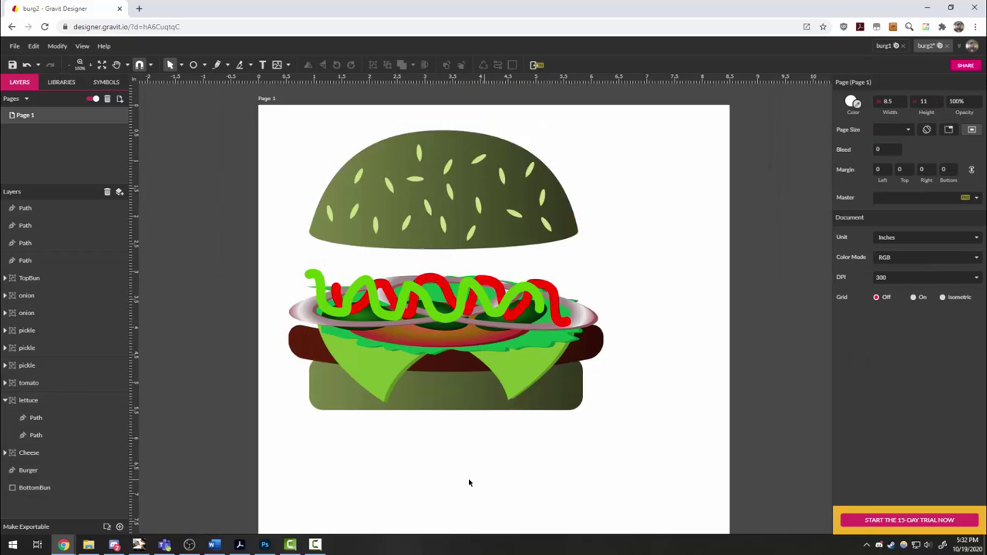
{"action": "scroll", "coordinate": [477, 460], "scroll_direction": "up", "scroll_amount": 2}
{"action": "scroll", "coordinate": [392, 393], "scroll_direction": "up", "scroll_amount": 1}
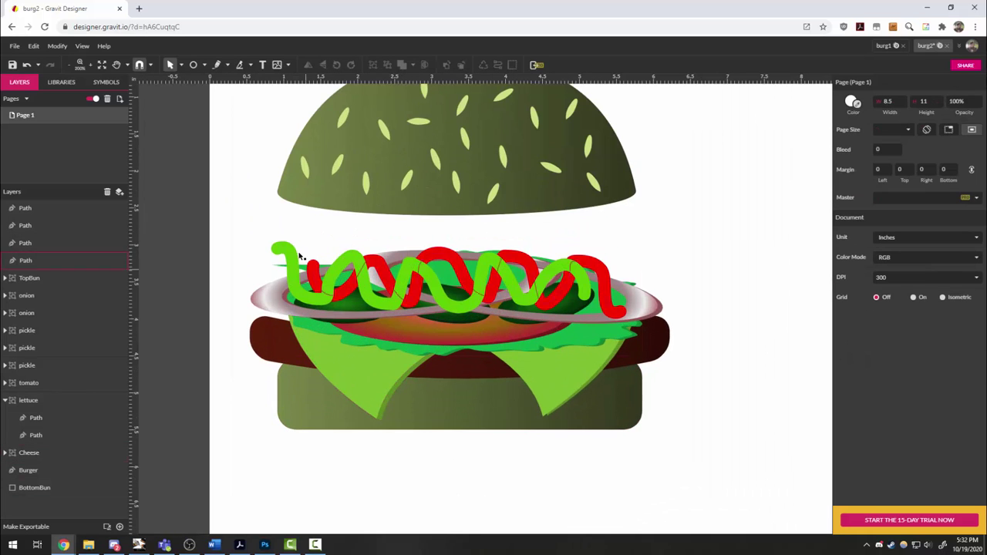
{"action": "left_click", "coordinate": [301, 271]}
{"action": "left_click", "coordinate": [310, 276], "text": "shift"}
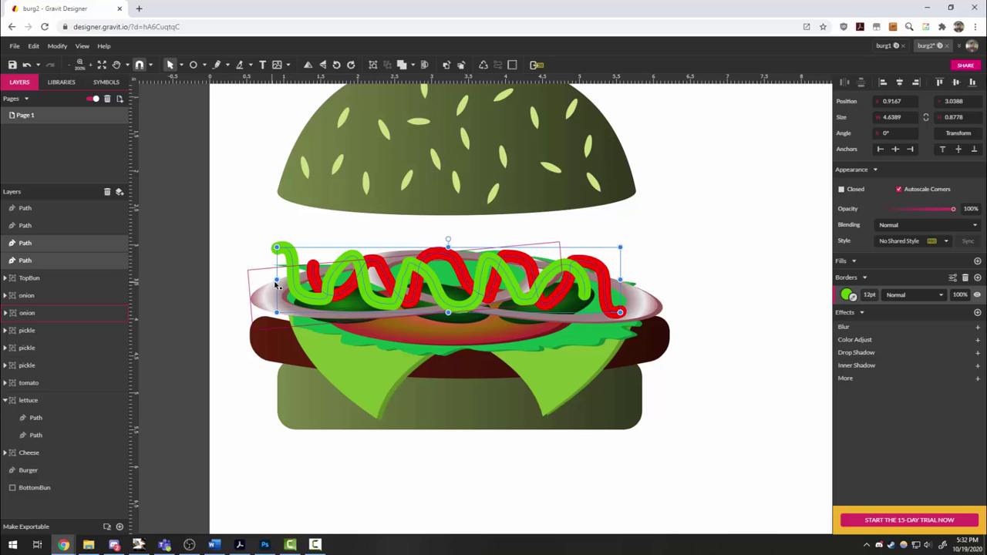
{"action": "left_click_drag", "start_coordinate": [295, 281], "coordinate": [304, 284]}
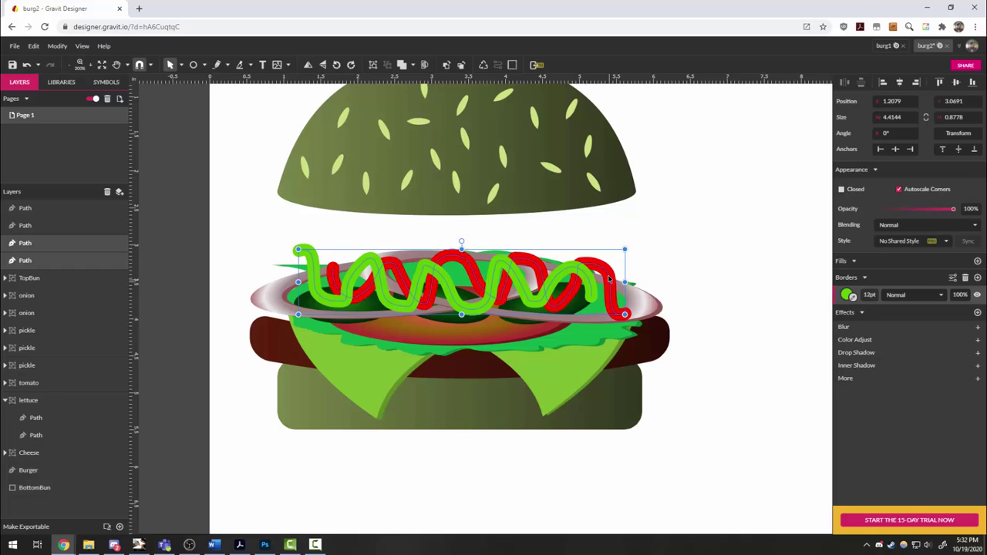
Lower the top bun onto the sauces and bring TopBun to the top of Layers
{"action": "left_click", "coordinate": [612, 213]}
{"action": "left_click_drag", "start_coordinate": [612, 214], "coordinate": [620, 271]}
{"action": "mouse_move", "coordinate": [21, 283]}
{"action": "left_mouse_down"}
{"action": "mouse_move", "coordinate": [23, 206]}
{"action": "mouse_move", "coordinate": [44, 208]}
{"action": "left_mouse_up"}
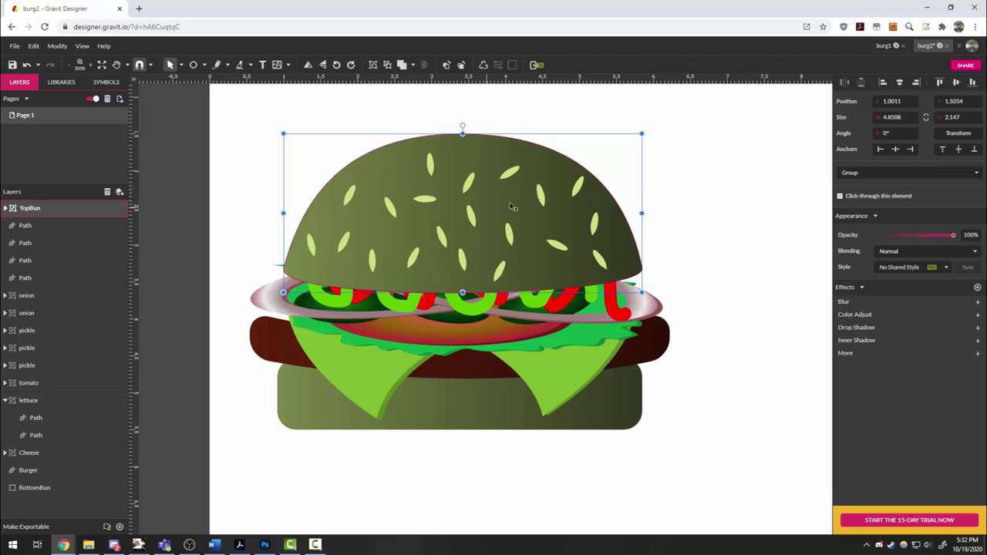
{"action": "left_click_drag", "start_coordinate": [625, 243], "coordinate": [623, 256]}
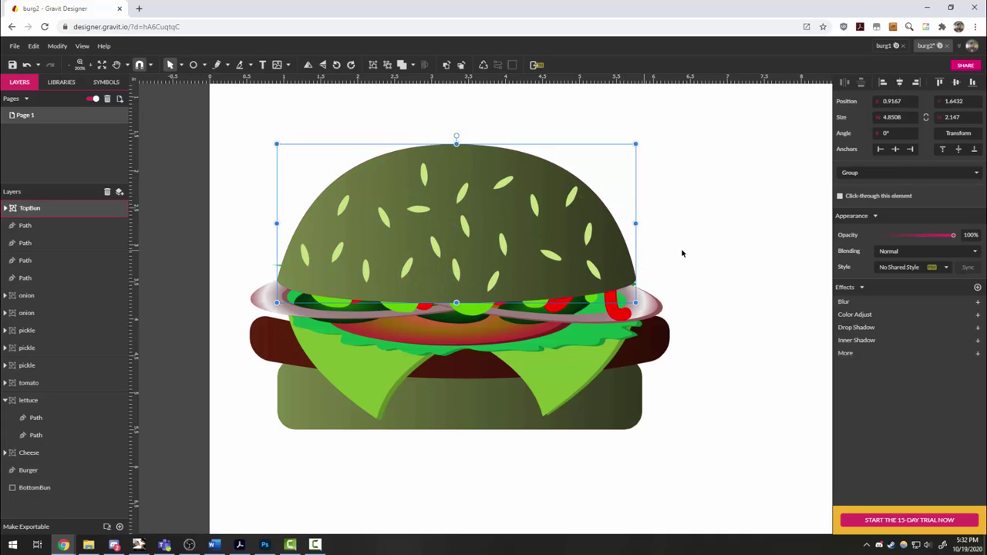
{"action": "left_click", "coordinate": [719, 292]}
{"action": "scroll", "coordinate": [662, 429], "scroll_direction": "down", "scroll_amount": 1}
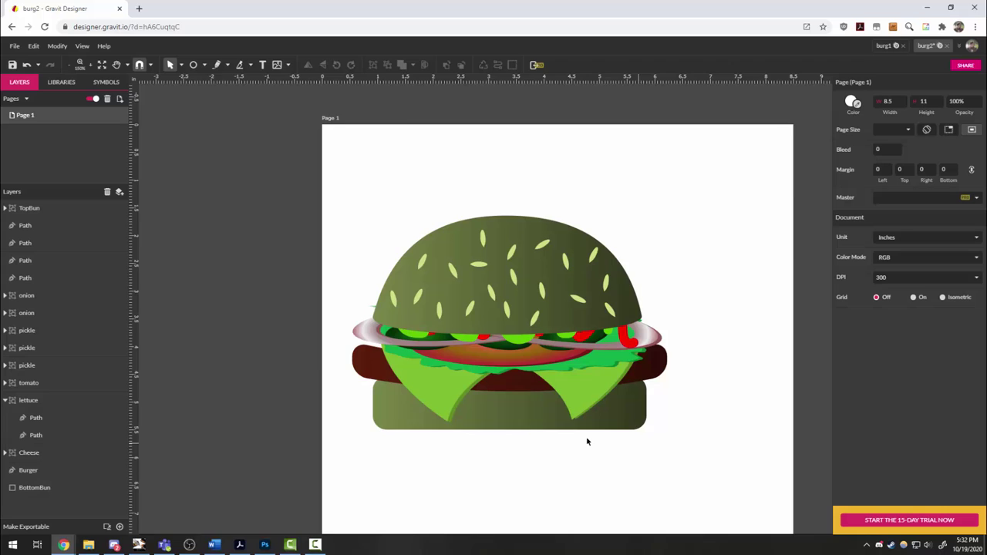
{"action": "scroll", "coordinate": [516, 378], "scroll_direction": "up", "scroll_amount": 2}
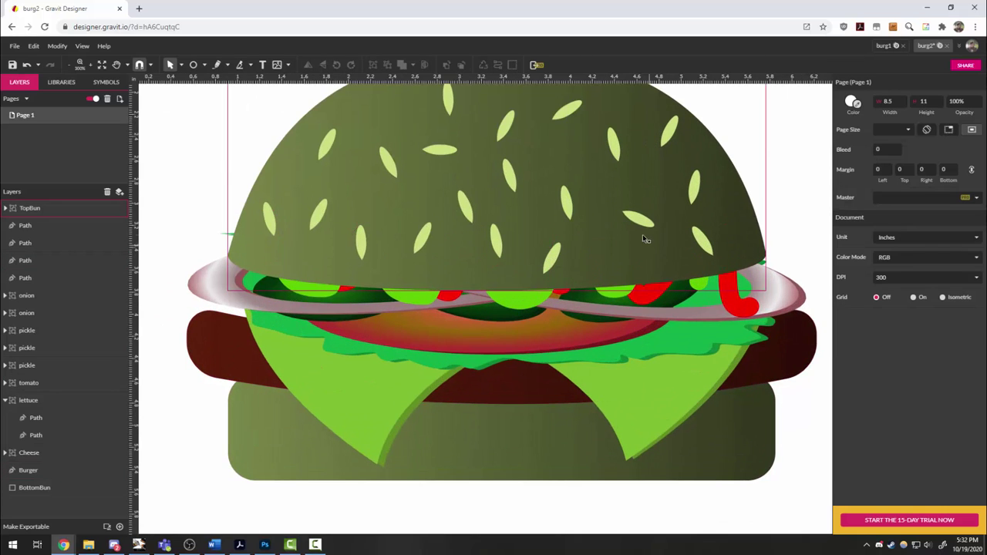
Lift the top bun off the sauces and give the mustard zigzag a linear gradient stroke
{"action": "left_click", "coordinate": [644, 239]}
{"action": "left_click_drag", "start_coordinate": [645, 205], "coordinate": [645, 136]}
{"action": "left_click", "coordinate": [558, 291]}
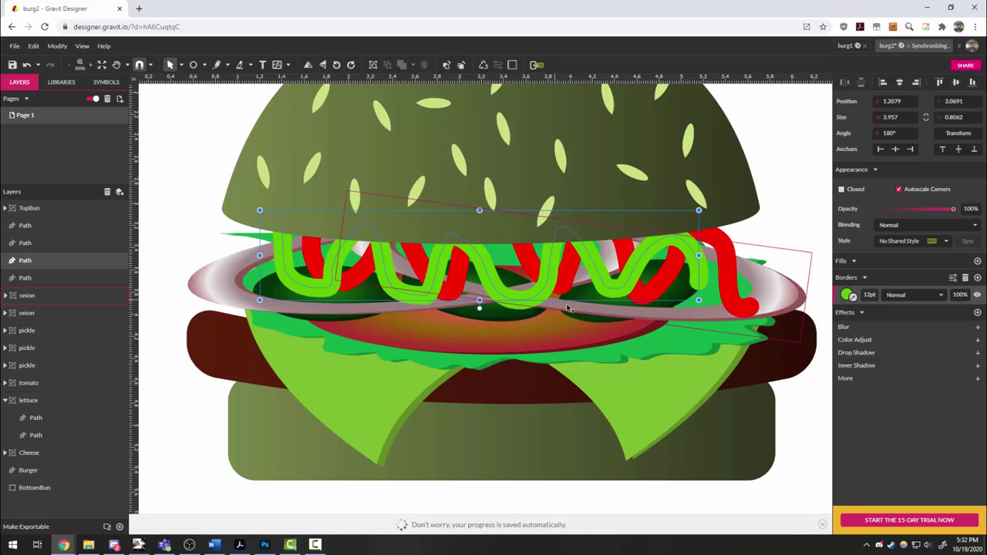
{"action": "left_click", "coordinate": [847, 293]}
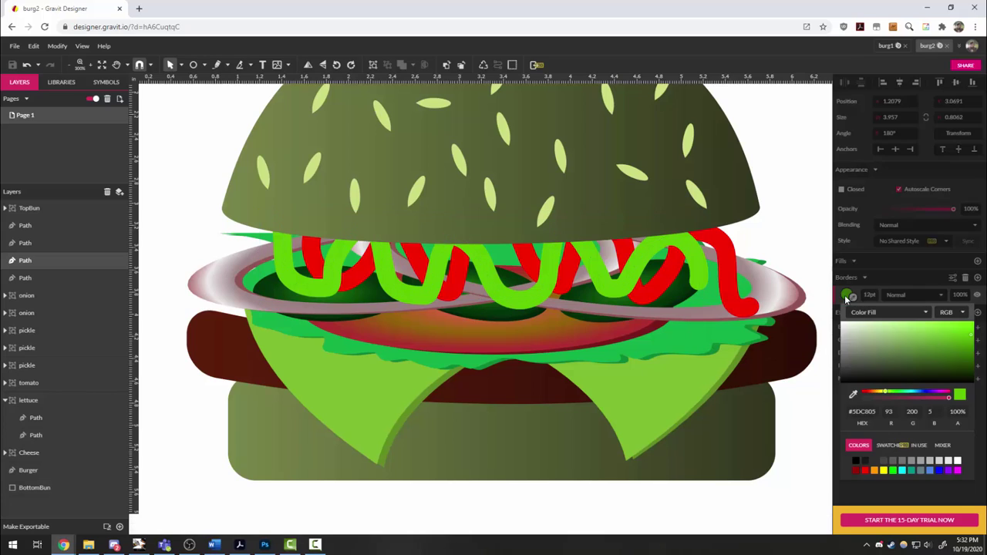
{"action": "left_click", "coordinate": [865, 314]}
{"action": "left_click", "coordinate": [862, 332]}
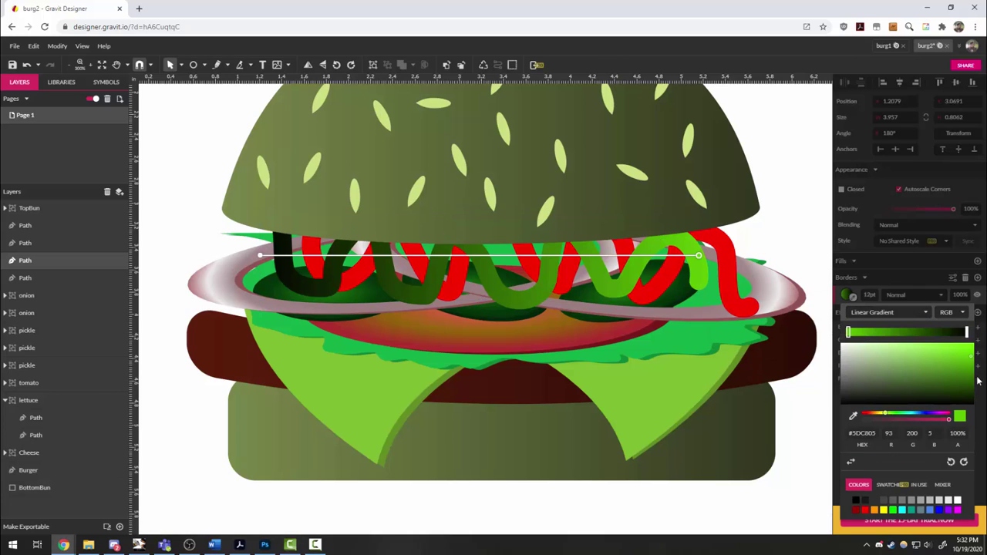
Set the mustard gradient stops to green sampled from the lettuce, with one end darker
{"action": "left_click", "coordinate": [968, 332]}
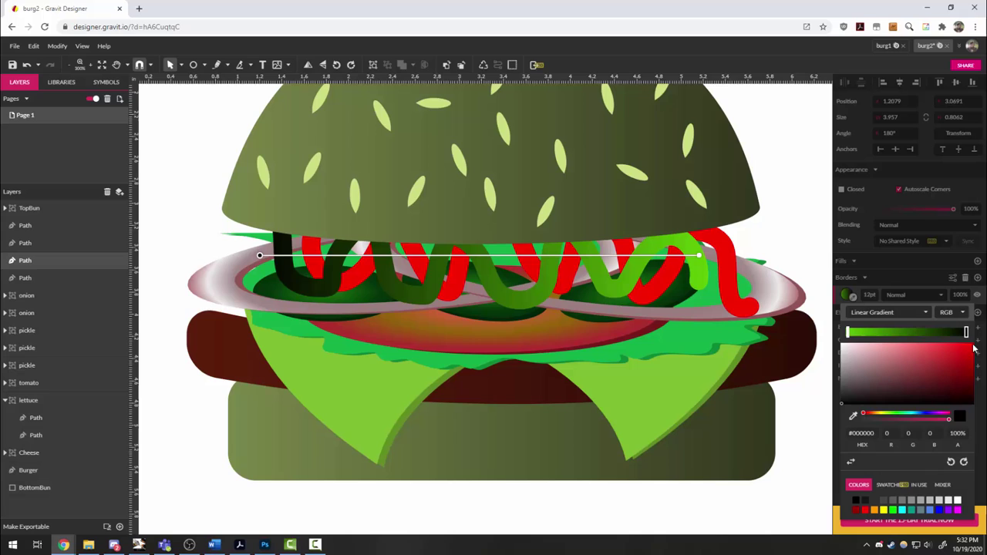
{"action": "left_click", "coordinate": [853, 415]}
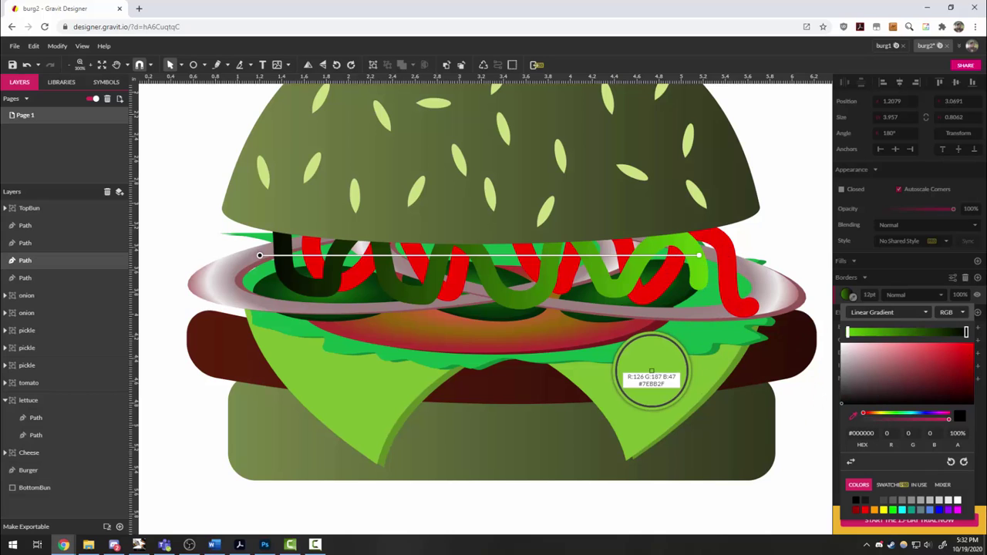
{"action": "left_click", "coordinate": [694, 282]}
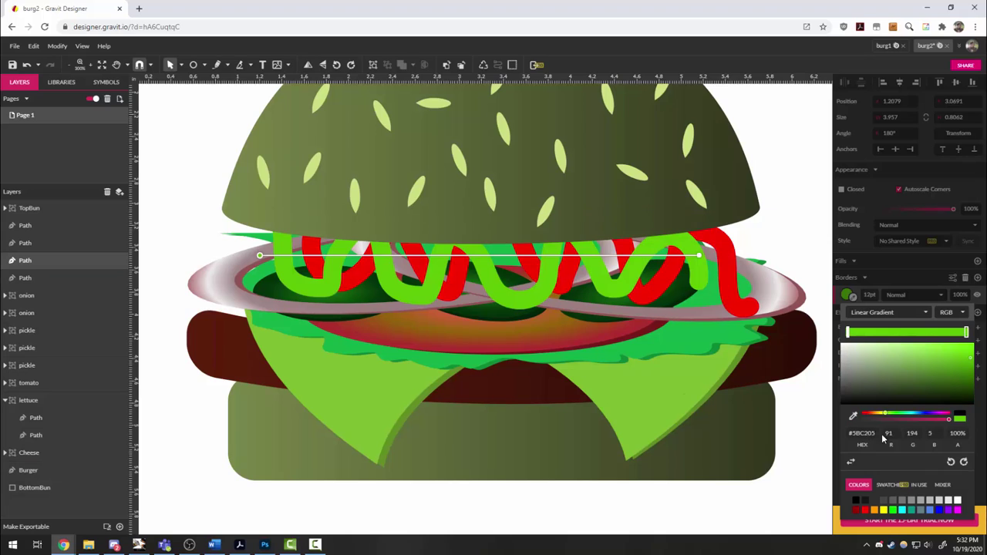
{"action": "left_click", "coordinate": [848, 333]}
{"action": "left_click_drag", "start_coordinate": [972, 360], "coordinate": [973, 371]}
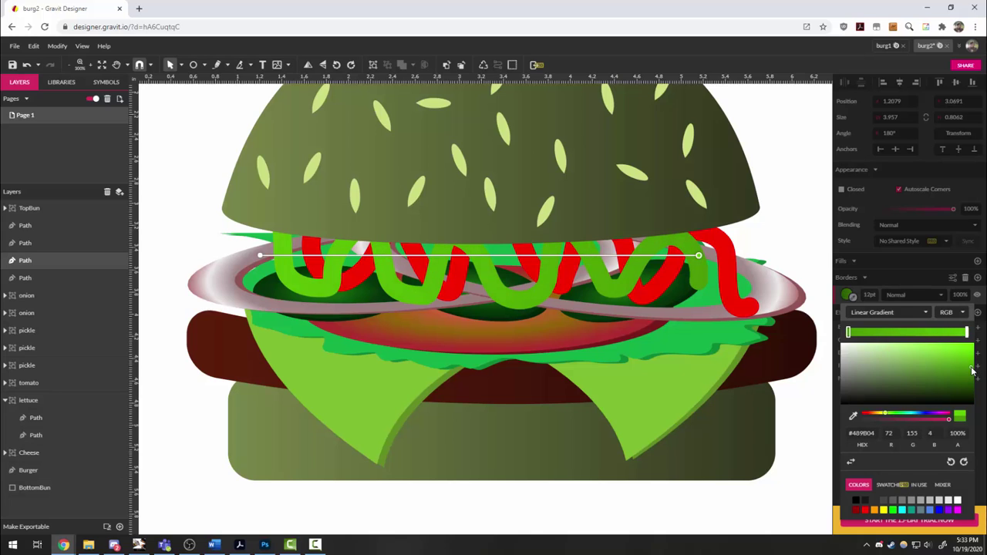
{"action": "left_click", "coordinate": [788, 225]}
Give the ketchup zigzag a linear gradient stroke from sampled ketchup red to deeper red
{"action": "left_click", "coordinate": [734, 267]}
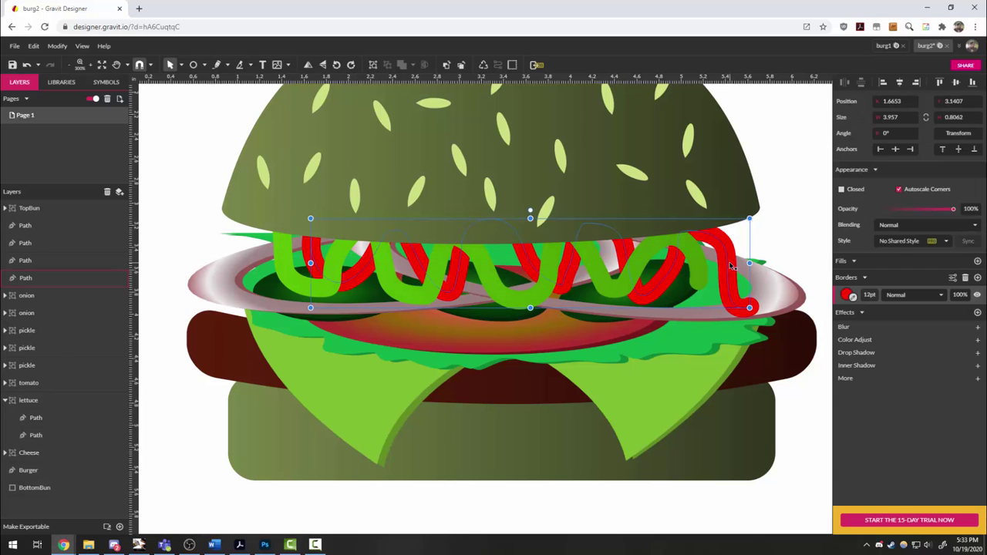
{"action": "left_click", "coordinate": [848, 296]}
{"action": "left_click", "coordinate": [872, 313]}
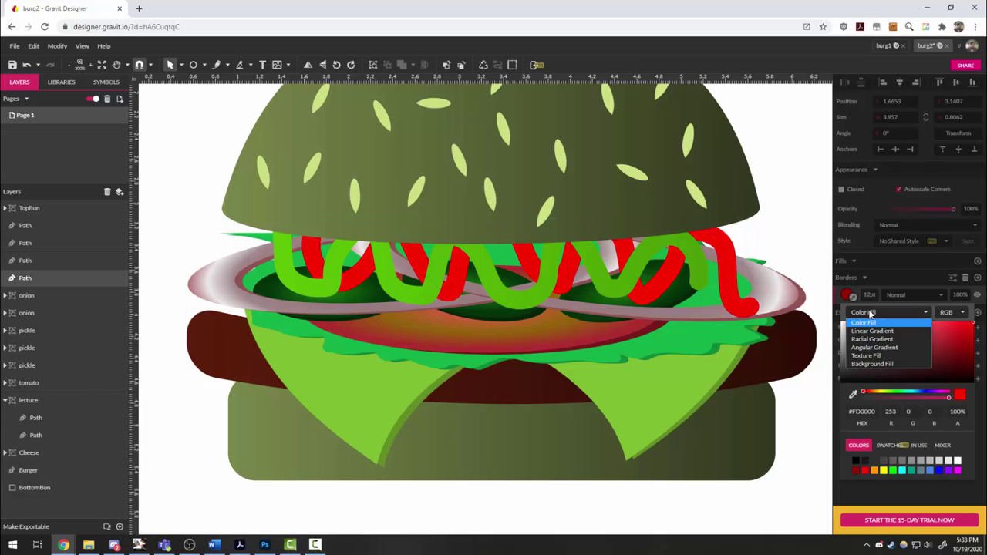
{"action": "left_click", "coordinate": [871, 331]}
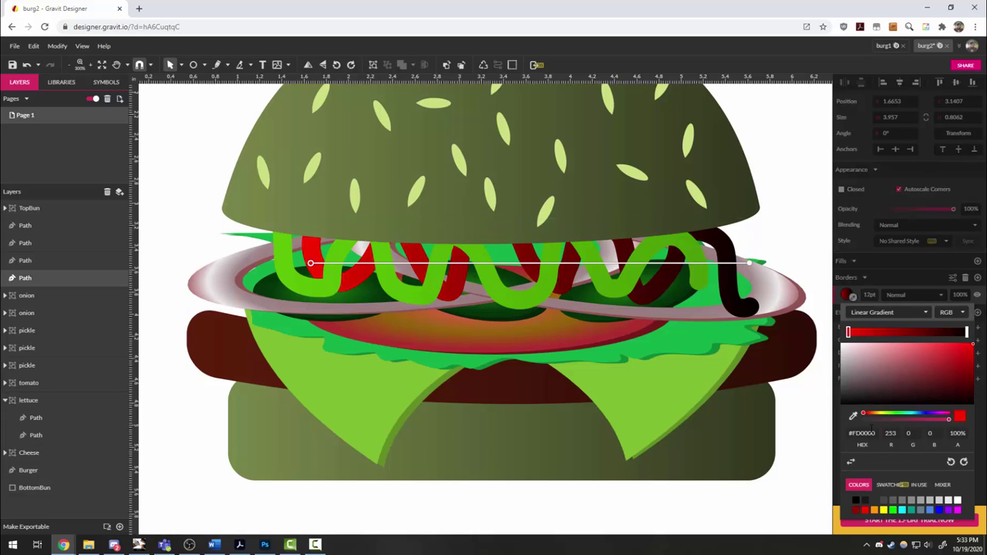
{"action": "left_click", "coordinate": [854, 418]}
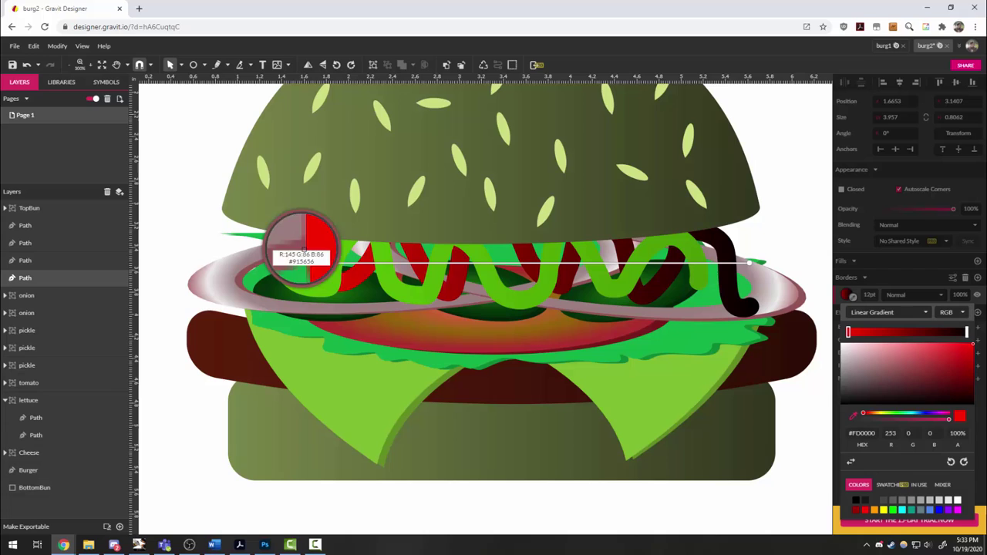
{"action": "left_click", "coordinate": [310, 250]}
{"action": "left_click", "coordinate": [966, 333]}
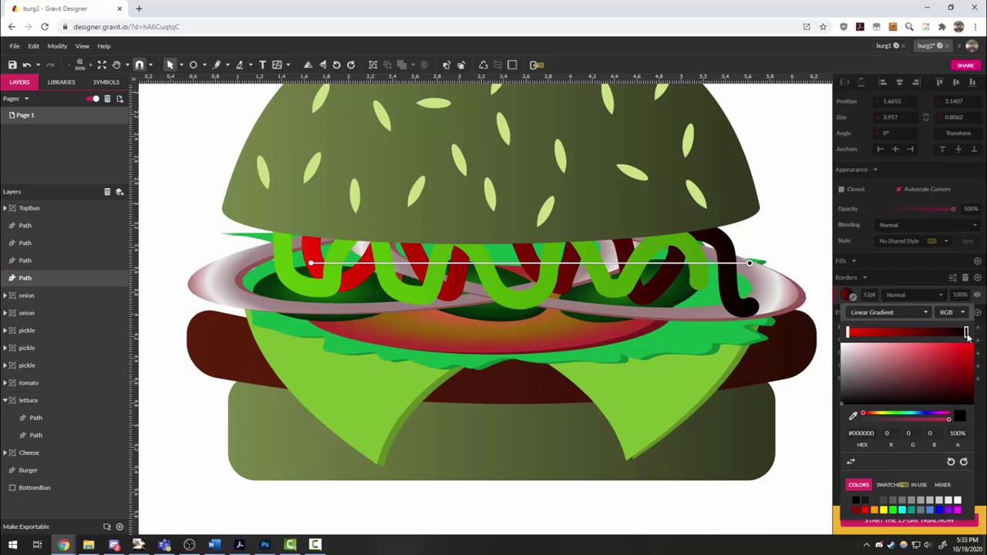
{"action": "mouse_move", "coordinate": [945, 365]}
{"action": "left_mouse_down"}
{"action": "mouse_move", "coordinate": [981, 345]}
{"action": "mouse_move", "coordinate": [970, 370]}
{"action": "left_mouse_up"}
Zoom out and nudge the top bun group down onto the gradient sauce squiggles
{"action": "left_click", "coordinate": [782, 252]}
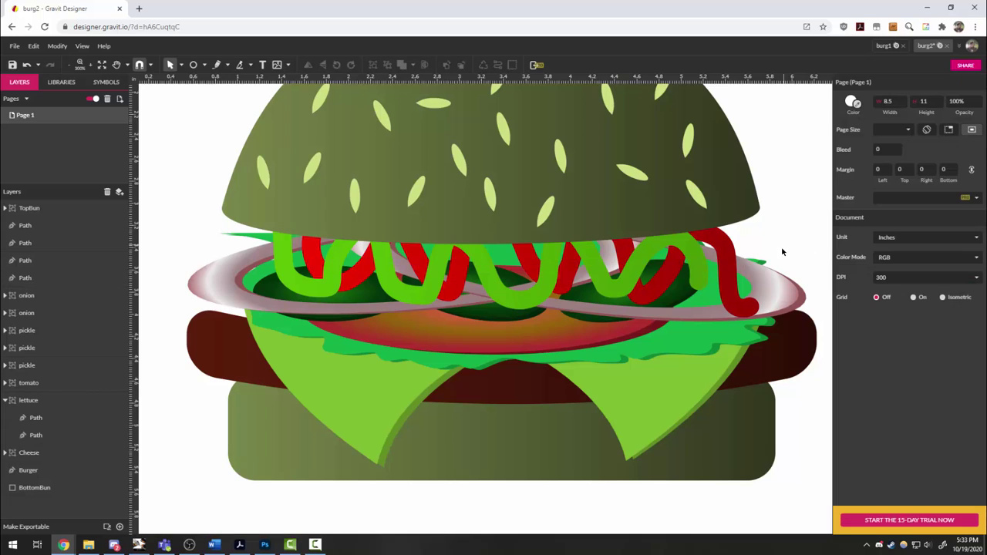
{"action": "scroll", "coordinate": [748, 266], "scroll_direction": "down", "scroll_amount": 1}
{"action": "left_click", "coordinate": [731, 218]}
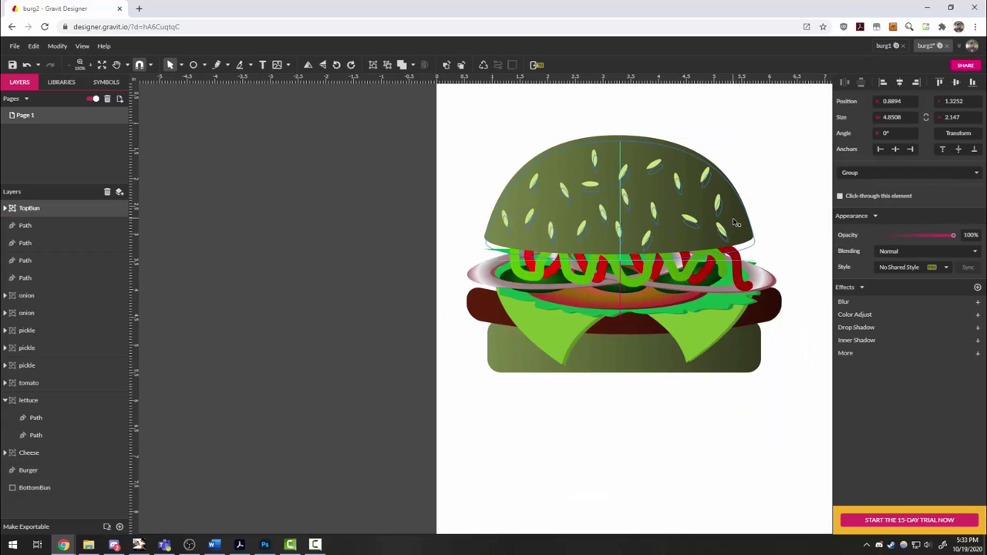
{"action": "left_click_drag", "start_coordinate": [736, 222], "coordinate": [739, 238]}
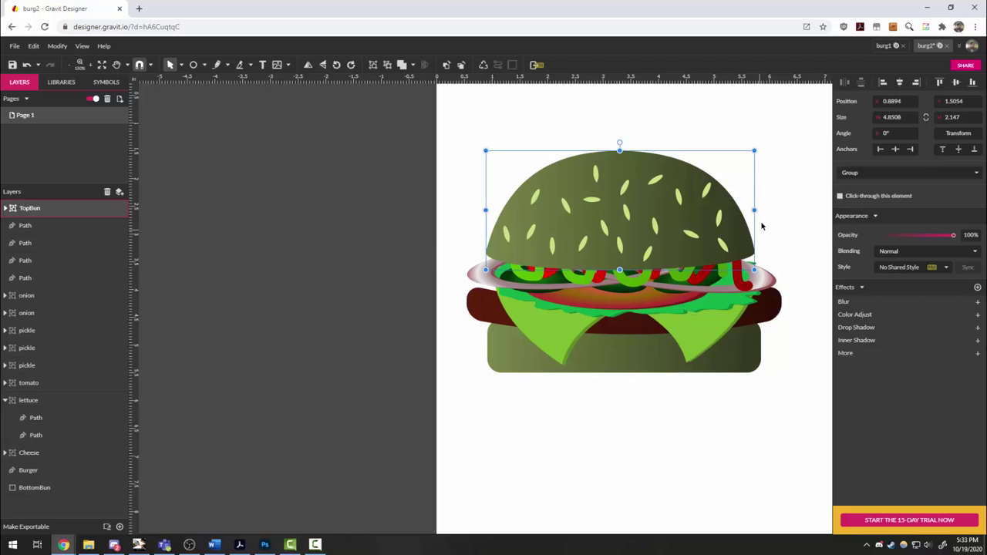
{"action": "left_click", "coordinate": [808, 229]}
Pan and zoom the view to recentre the finished burger
{"action": "left_click_drag", "start_coordinate": [763, 408], "coordinate": [502, 356]}
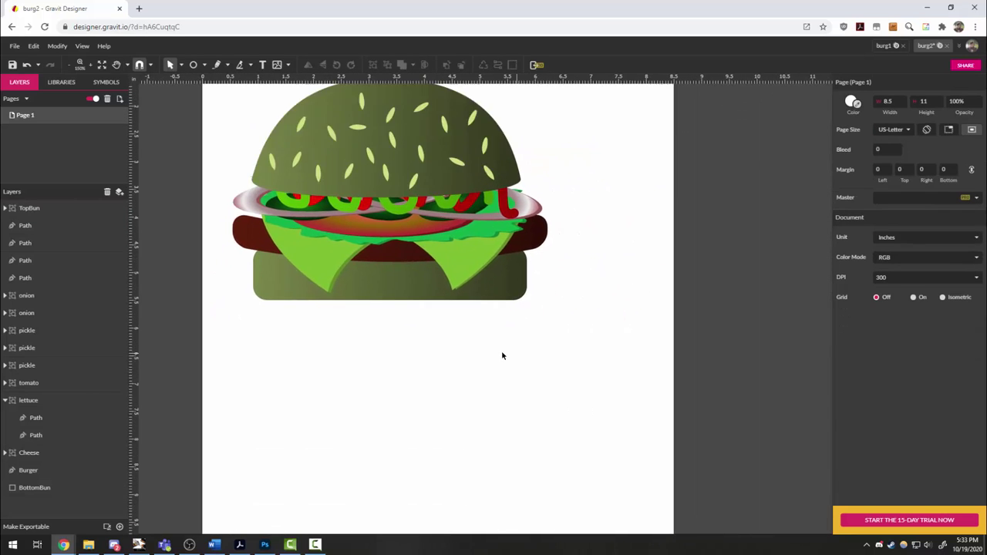
{"action": "scroll", "coordinate": [502, 355], "scroll_direction": "down", "scroll_amount": 1}
{"action": "scroll", "coordinate": [522, 357], "scroll_direction": "up", "scroll_amount": 2}
{"action": "scroll", "coordinate": [379, 313], "scroll_direction": "up", "scroll_amount": 1}
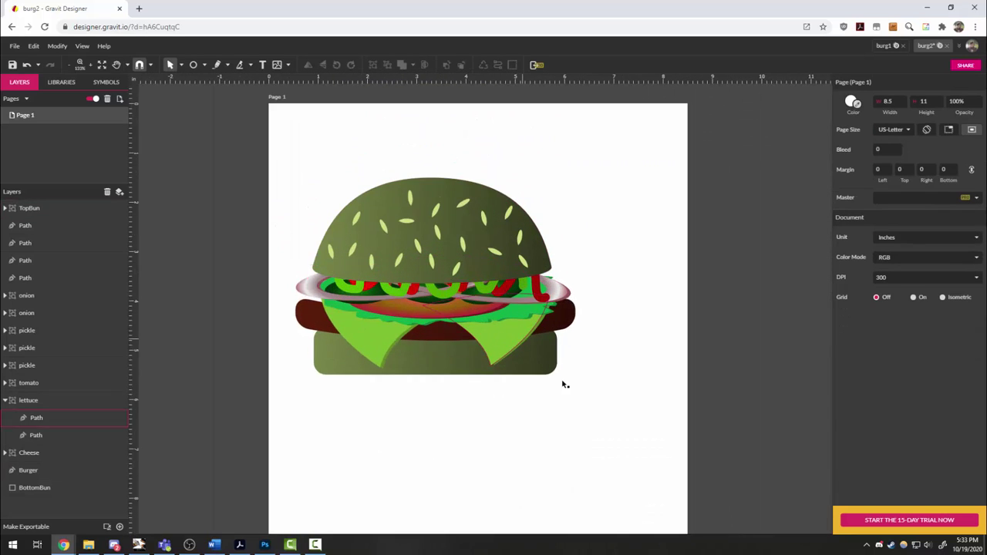
{"action": "mouse_move", "coordinate": [564, 384]}
{"action": "left_mouse_down"}
{"action": "mouse_move", "coordinate": [545, 362]}
{"action": "mouse_move", "coordinate": [544, 381]}
{"action": "left_mouse_up"}
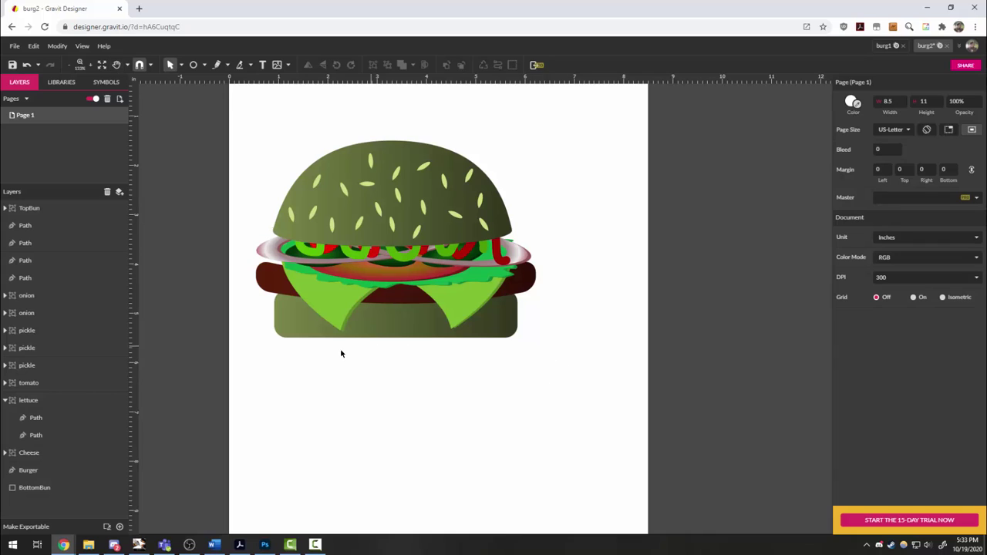